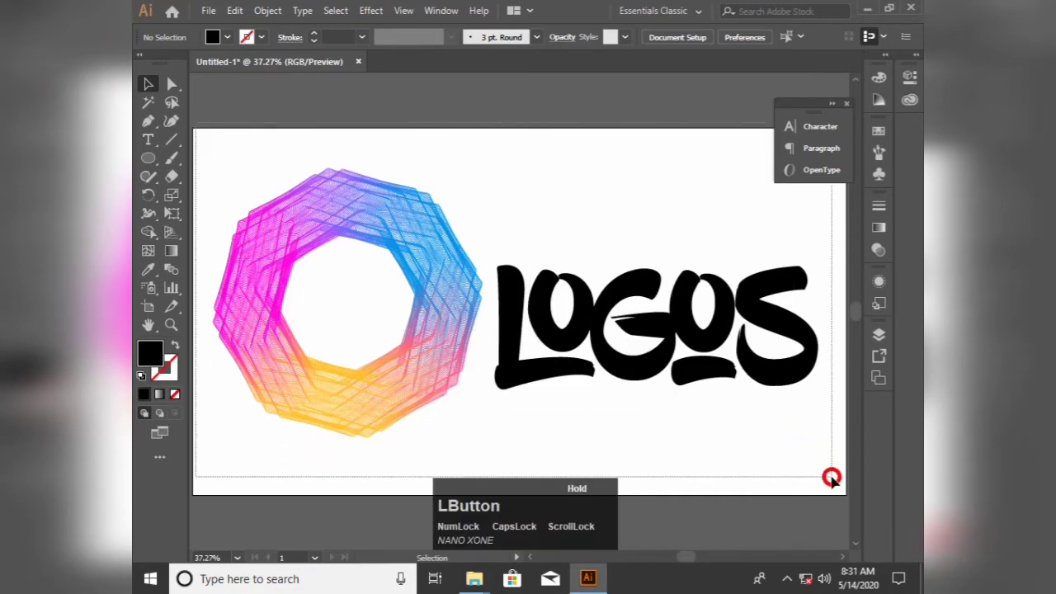
{"action": "left_click", "coordinate": [664, 490]}
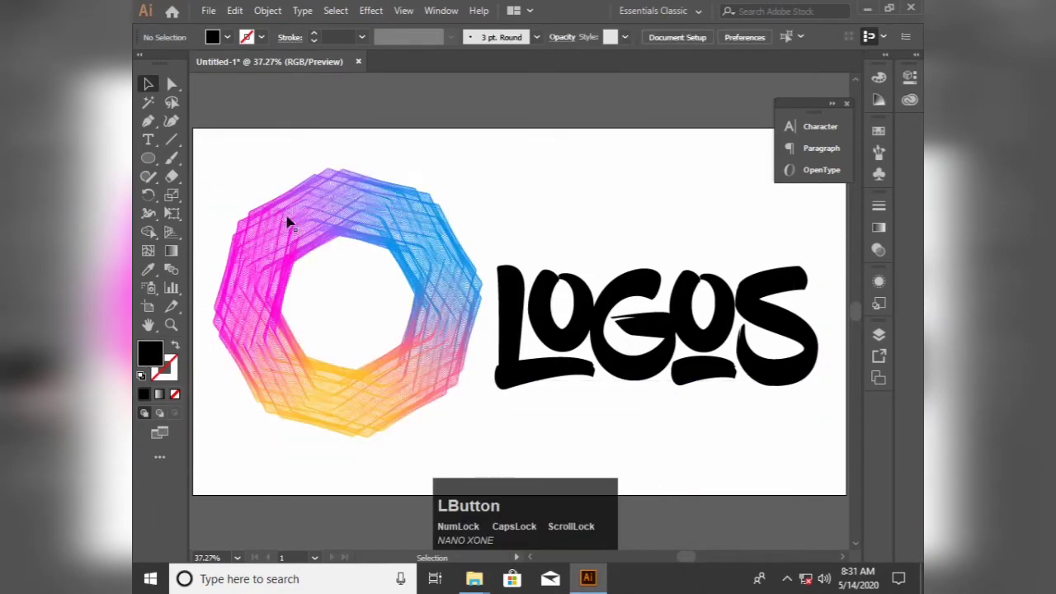
{"action": "left_click_drag", "start_coordinate": [197, 153], "coordinate": [490, 469]}
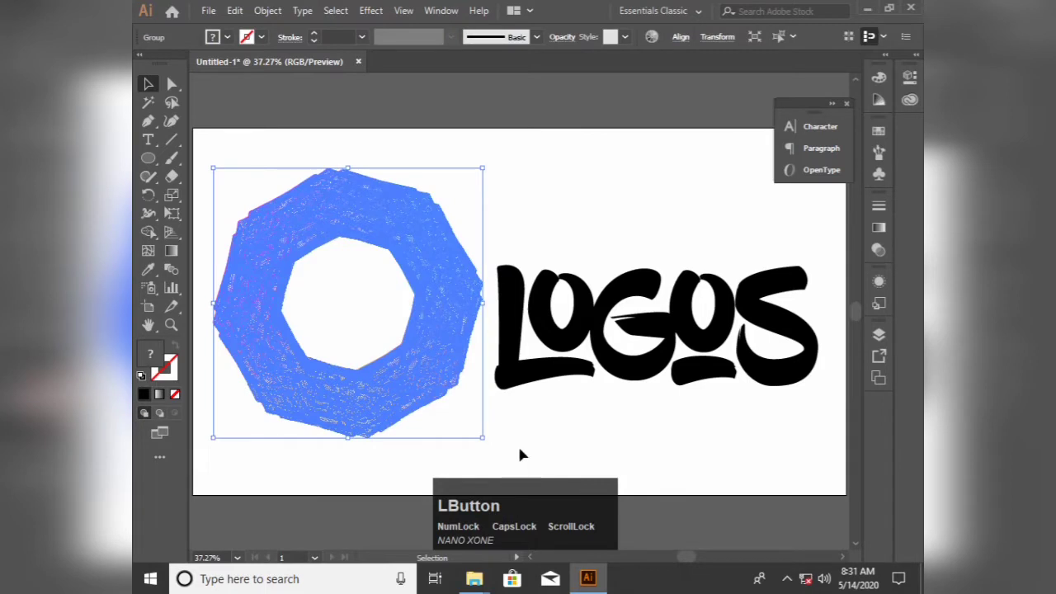
{"action": "left_click", "coordinate": [536, 435]}
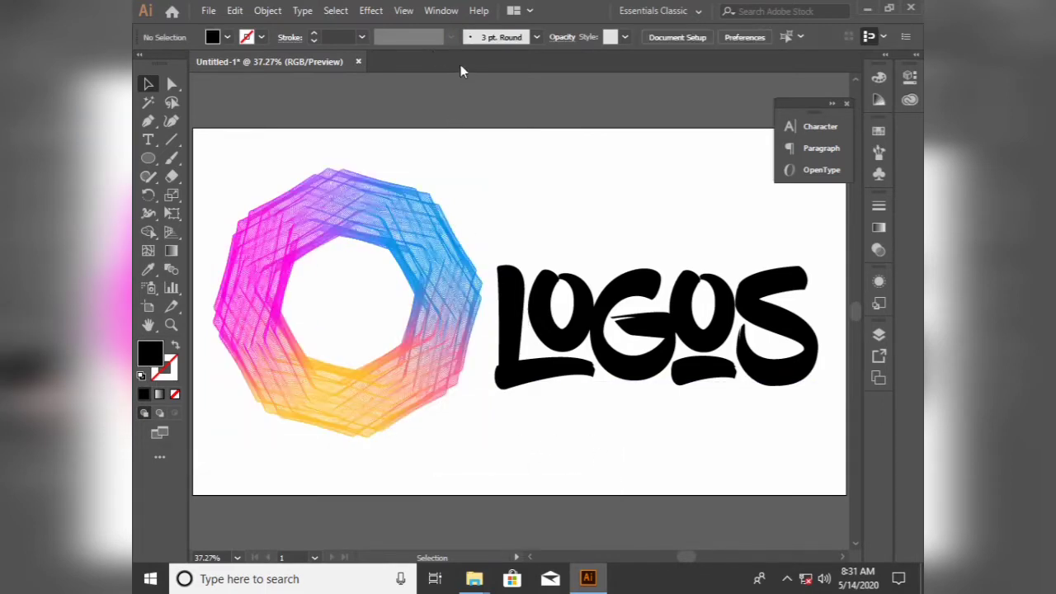
Create a new document from the Web-Large preset at 1920 x 1080 px.
{"action": "key", "text": "ctrl"}
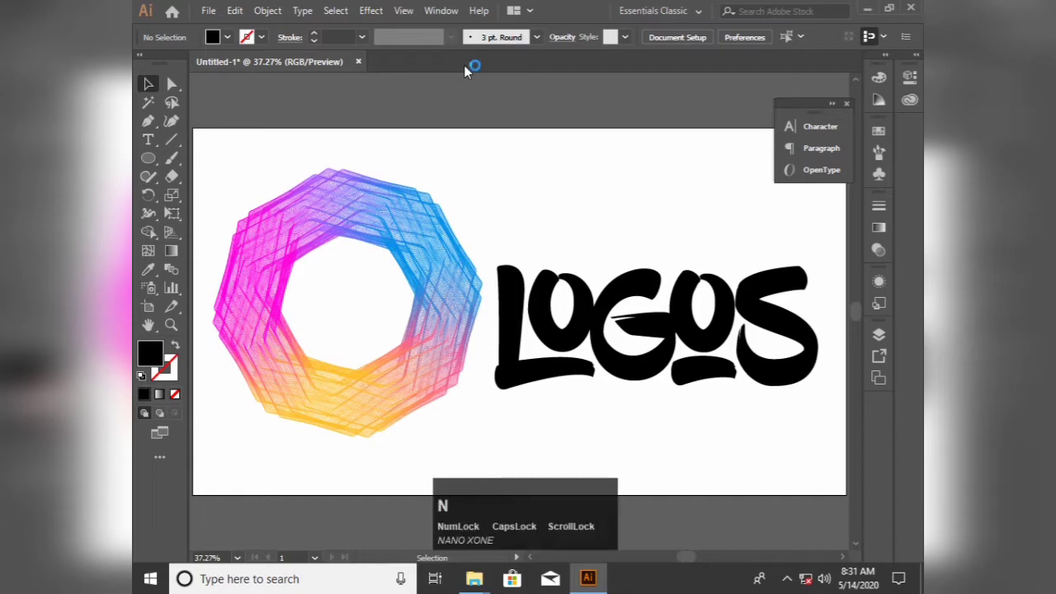
{"action": "key", "text": "ctrl+n"}
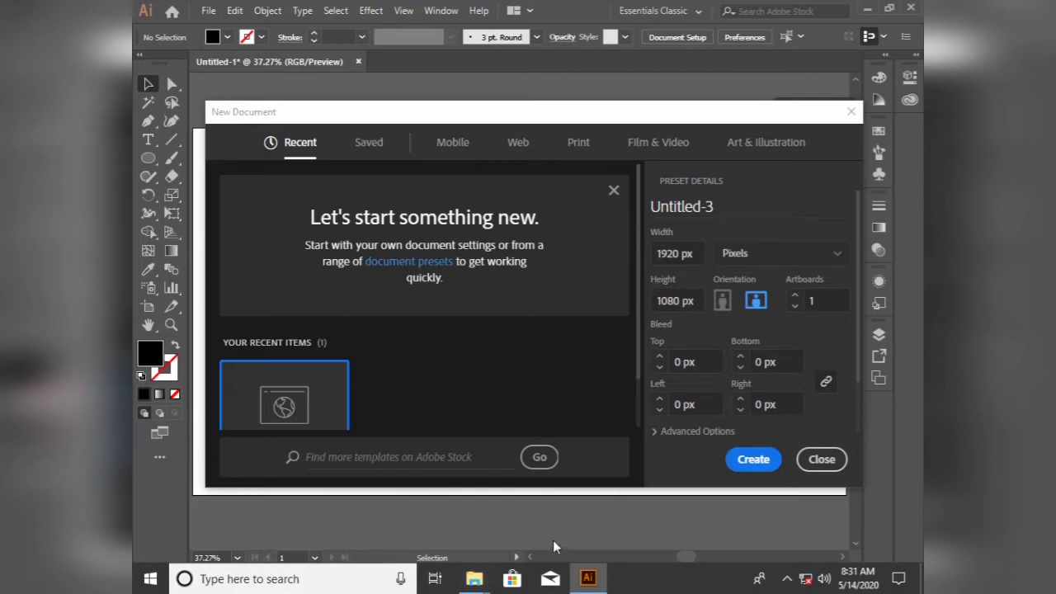
{"action": "left_click", "coordinate": [699, 254]}
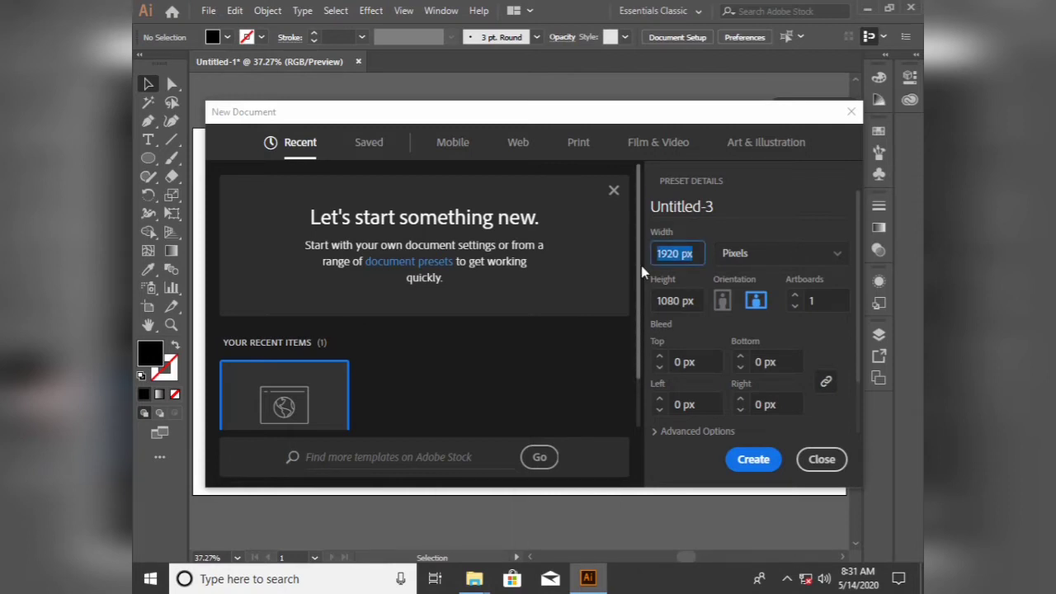
{"action": "scroll", "coordinate": [385, 332], "scroll_direction": "down", "scroll_amount": 1}
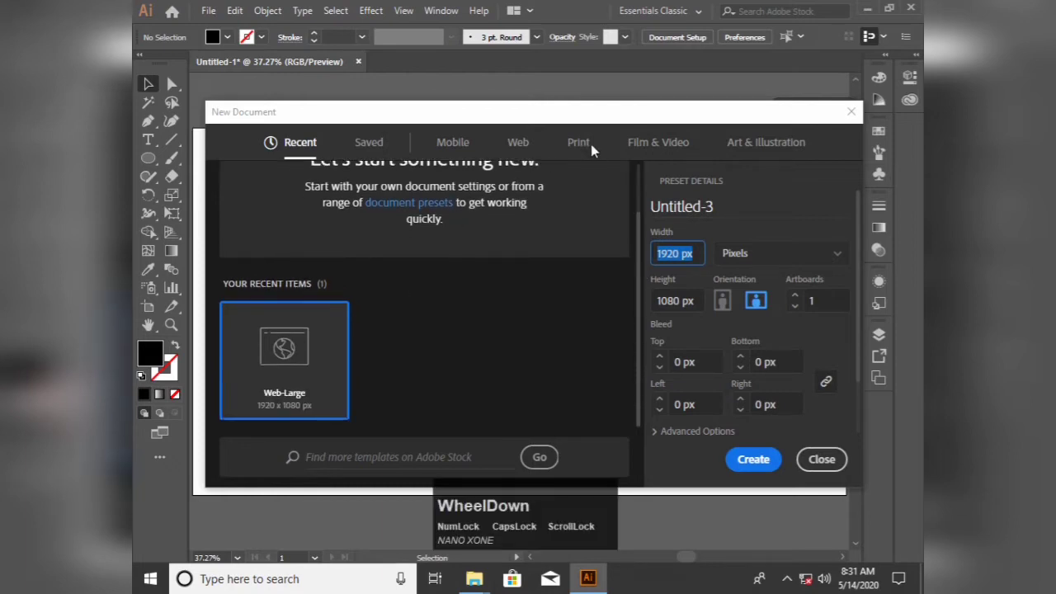
{"action": "left_click", "coordinate": [590, 144]}
{"action": "left_click", "coordinate": [664, 144]}
{"action": "left_click", "coordinate": [520, 144]}
{"action": "left_click", "coordinate": [452, 300]}
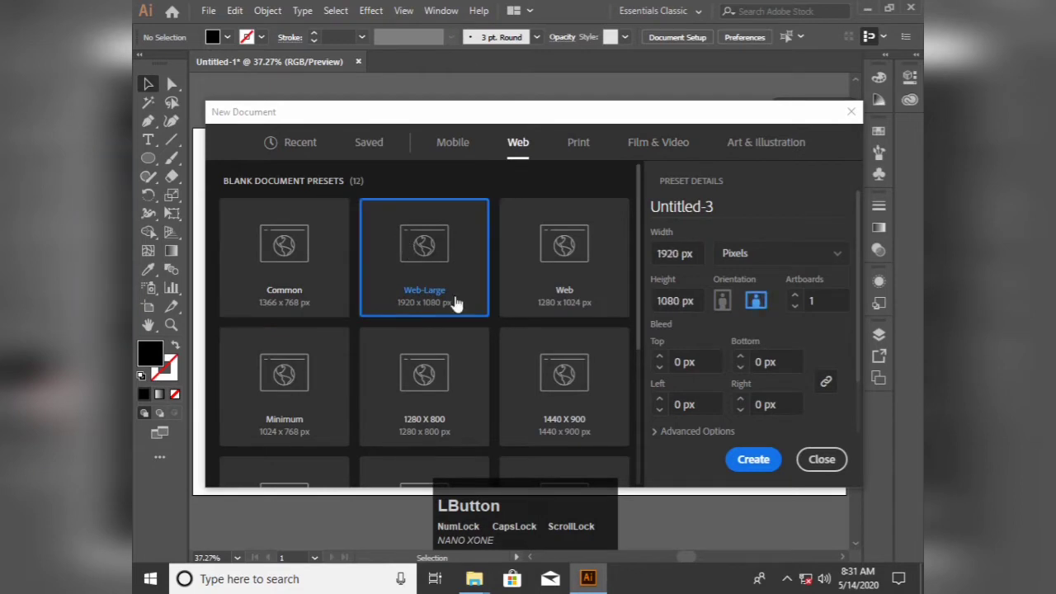
{"action": "left_click", "coordinate": [752, 462]}
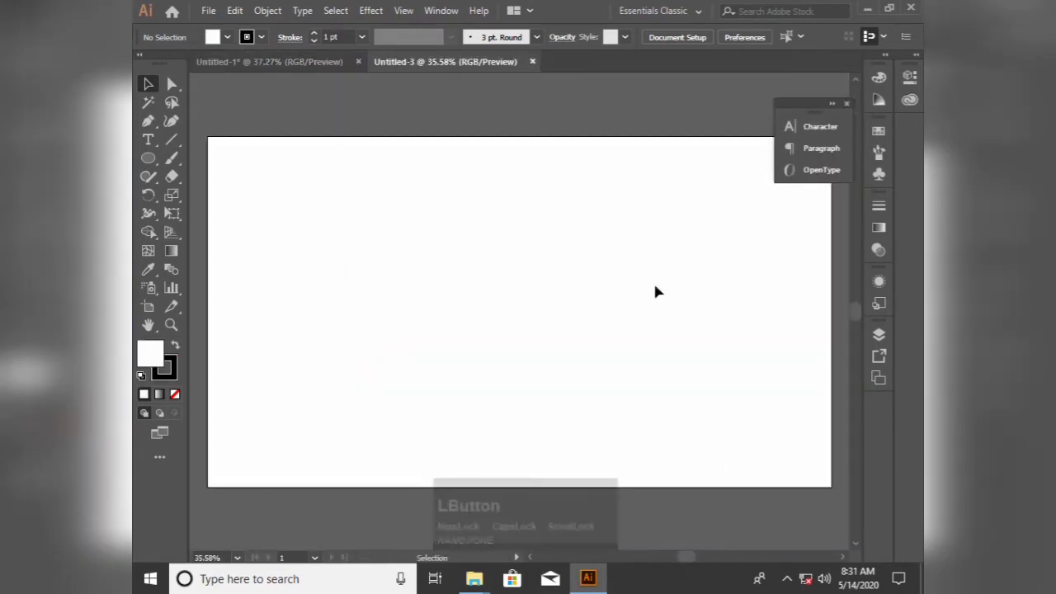
Close the floating Character panel group and fit the blank artboard to the window.
{"action": "left_click", "coordinate": [846, 104]}
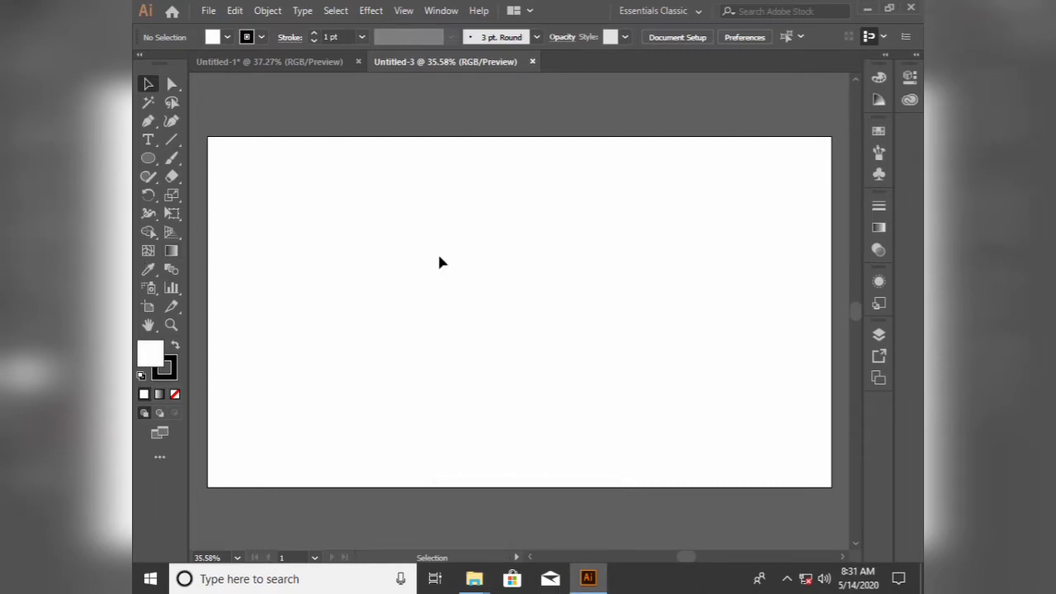
{"action": "key", "text": "ctrl"}
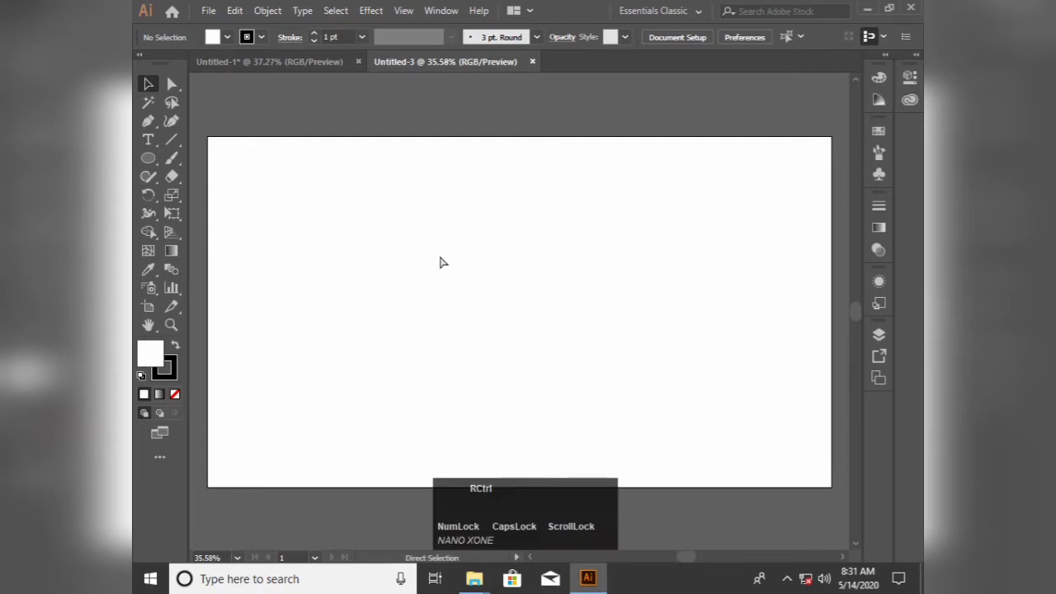
{"action": "key", "text": "ctrl+0"}
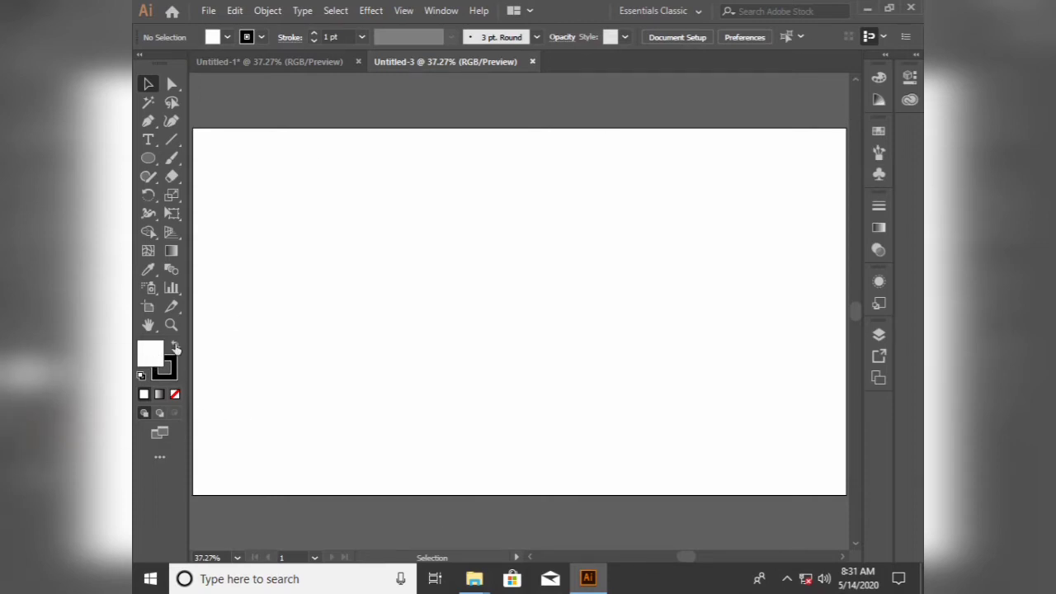
Draw two black-filled squares without stroke: one about 357 px wide in the artboard's upper-left area and a smaller one to its right.
{"action": "left_click", "coordinate": [174, 395]}
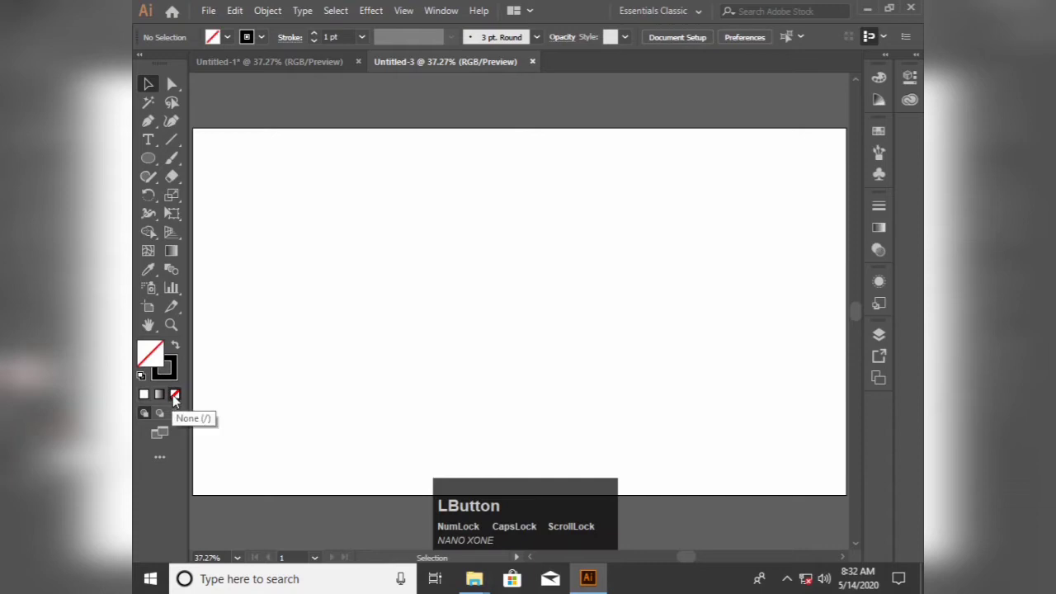
{"action": "left_click", "coordinate": [150, 160]}
{"action": "right_click", "coordinate": [150, 160]}
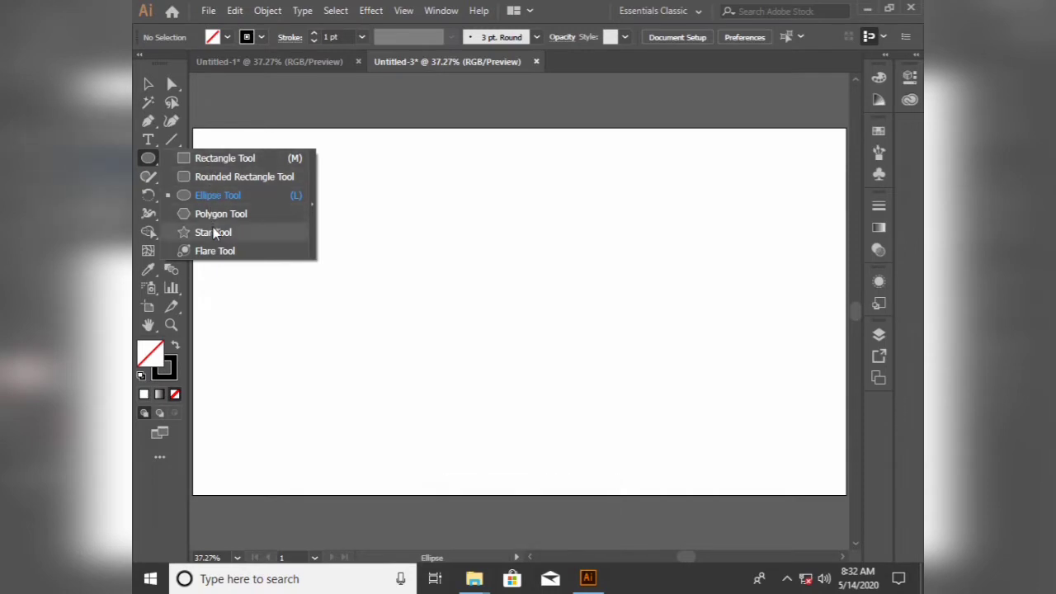
{"action": "left_click", "coordinate": [213, 167]}
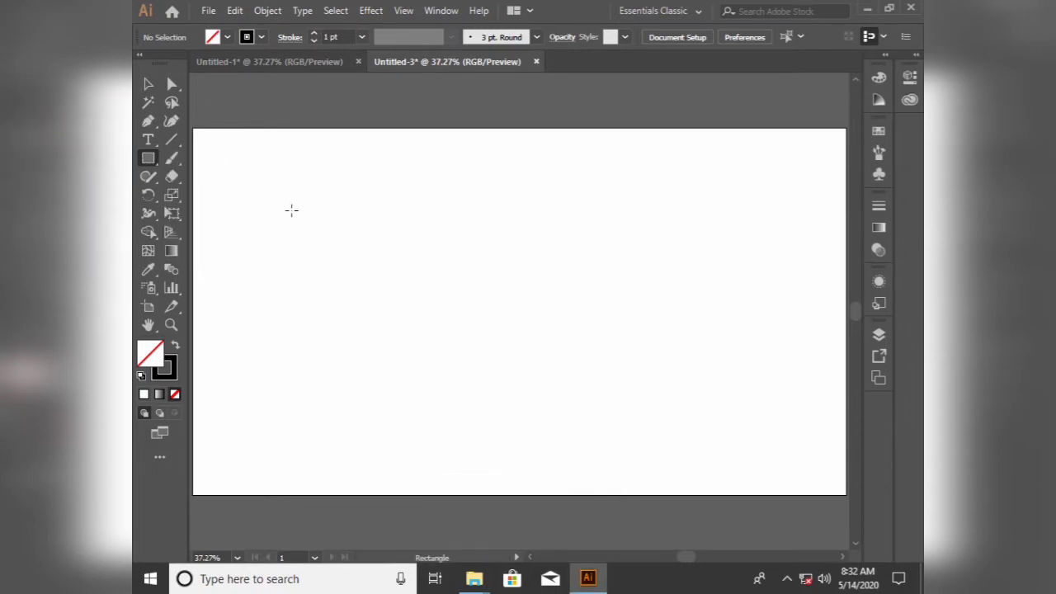
{"action": "left_click_drag", "start_coordinate": [301, 177], "coordinate": [422, 298]}
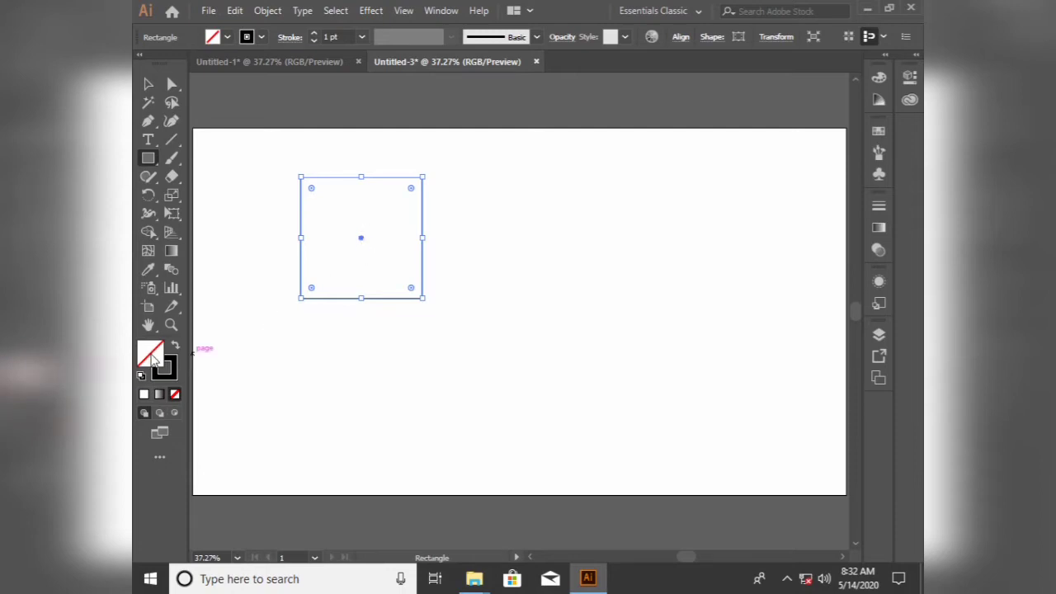
{"action": "left_click", "coordinate": [174, 343]}
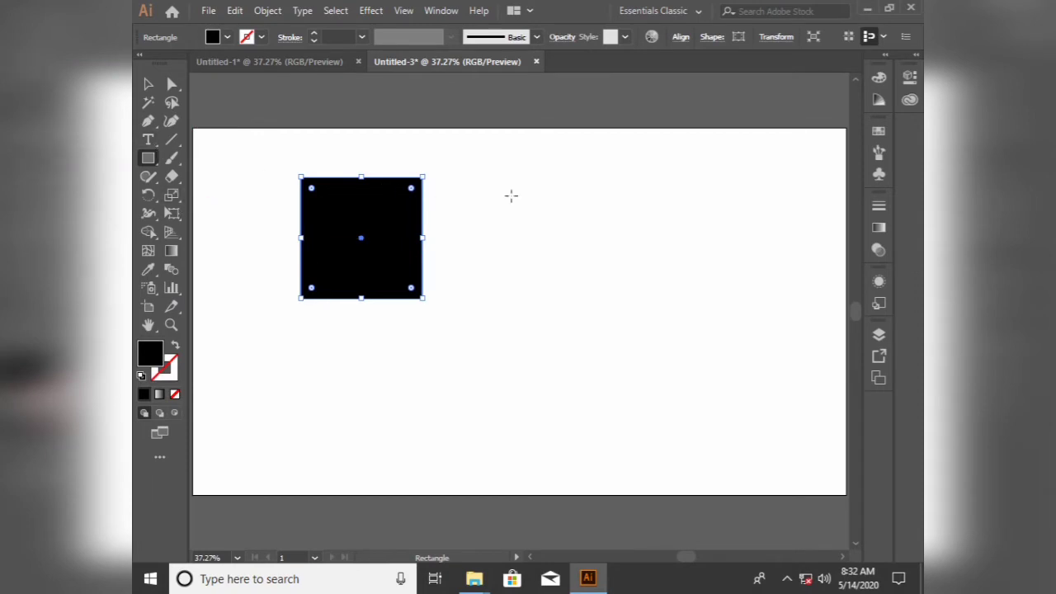
{"action": "left_click_drag", "start_coordinate": [591, 214], "coordinate": [658, 277]}
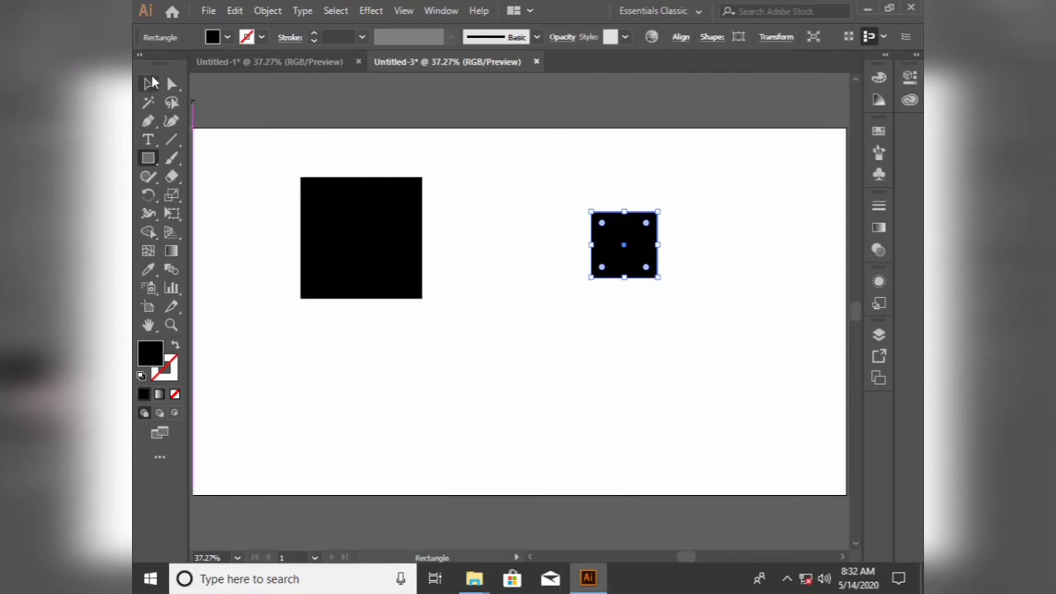
Try making a blend from the two selected squares and undo it.
{"action": "left_click", "coordinate": [147, 83]}
{"action": "left_click_drag", "start_coordinate": [234, 130], "coordinate": [705, 326]}
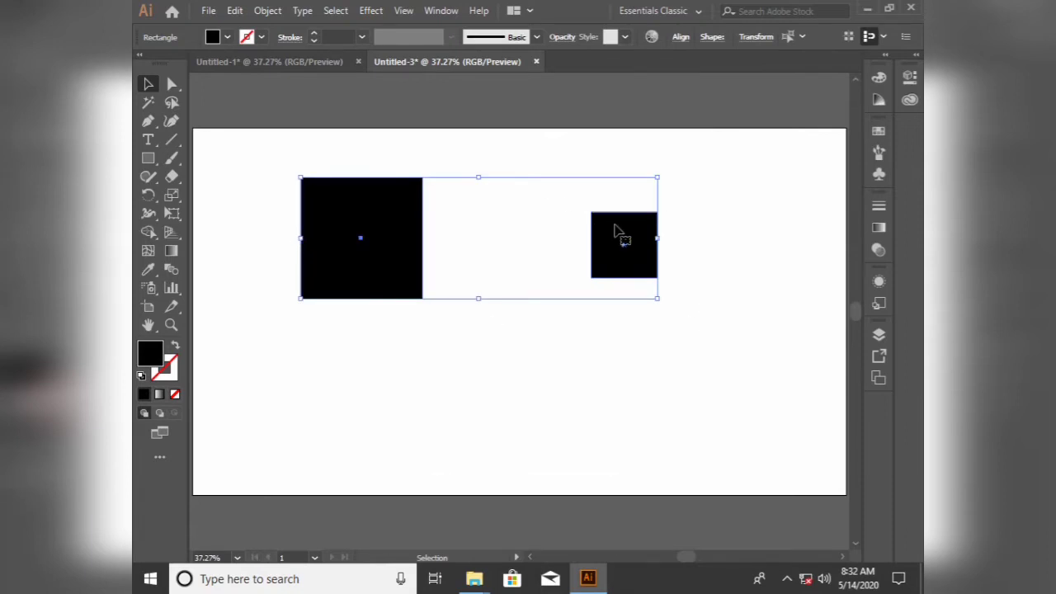
{"action": "key", "text": "ctrl"}
{"action": "key", "text": "alt"}
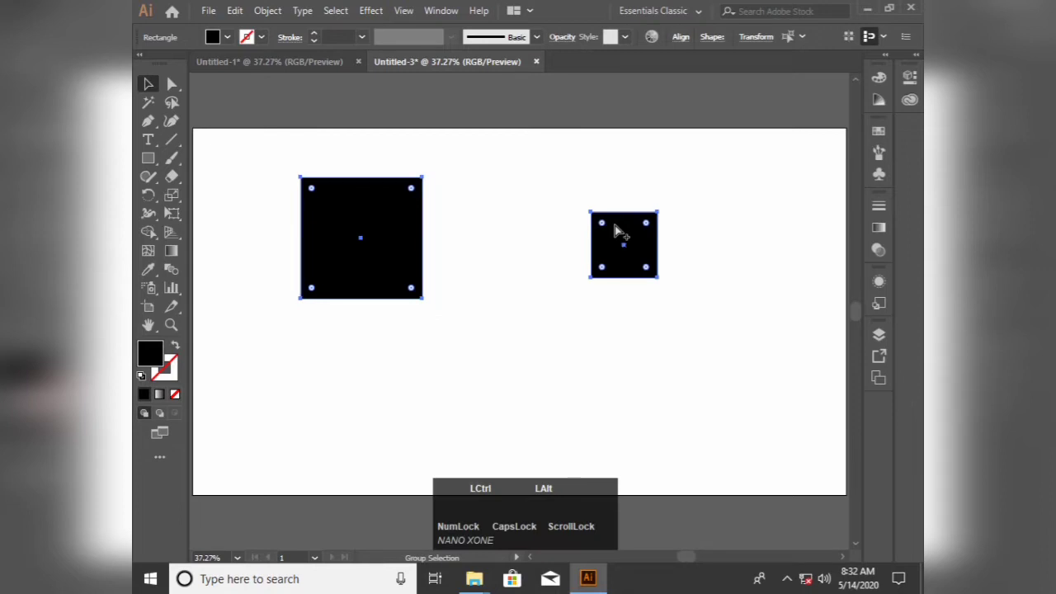
{"action": "key", "text": "ctrl+alt+b"}
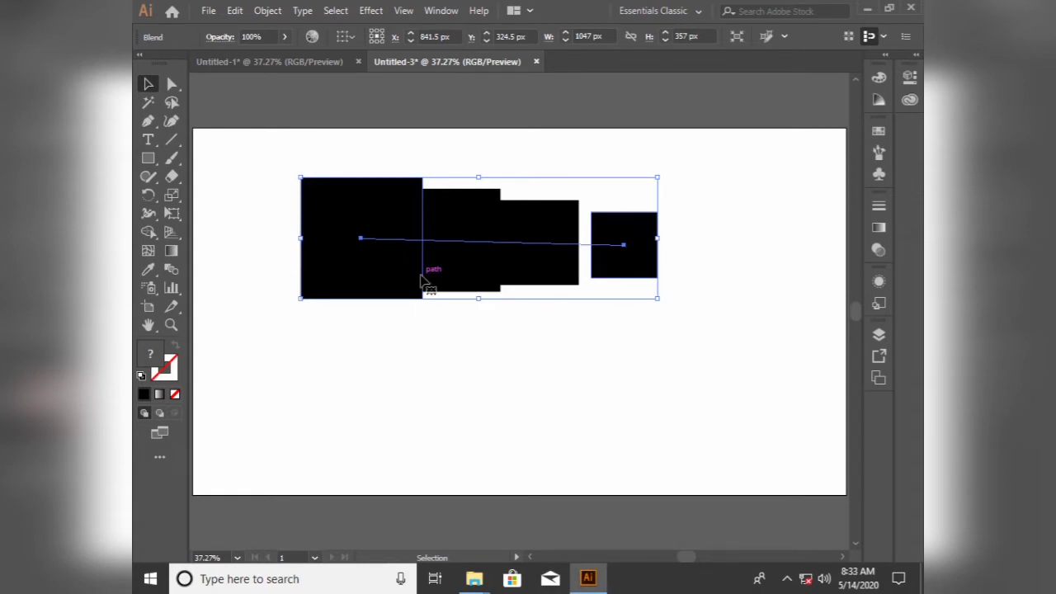
{"action": "key", "text": "ctrl+z"}
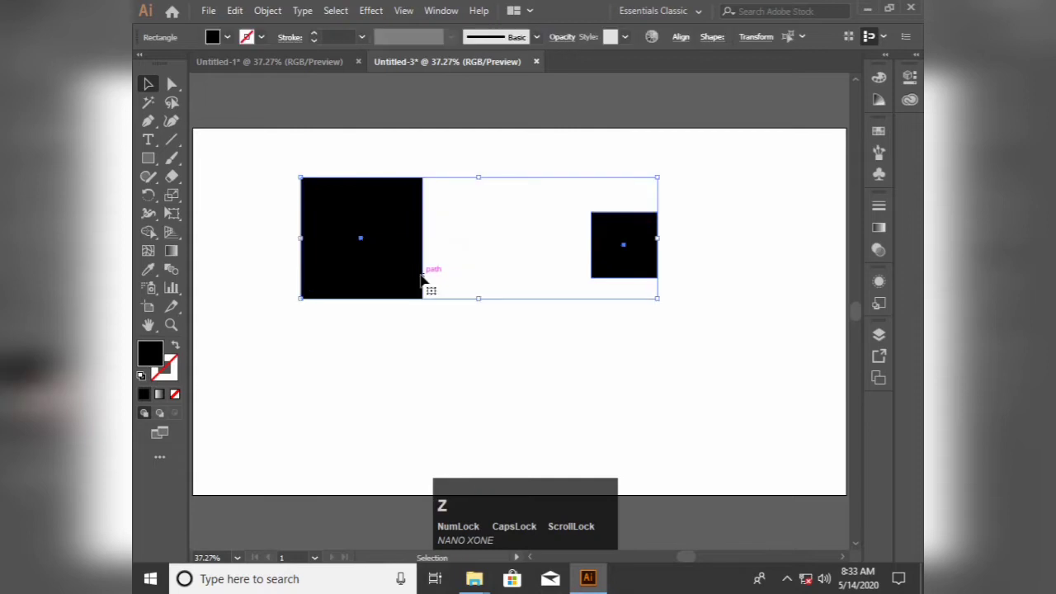
Blend the large square into the small one with the Blend tool, linking their center points.
{"action": "left_click", "coordinate": [360, 239]}
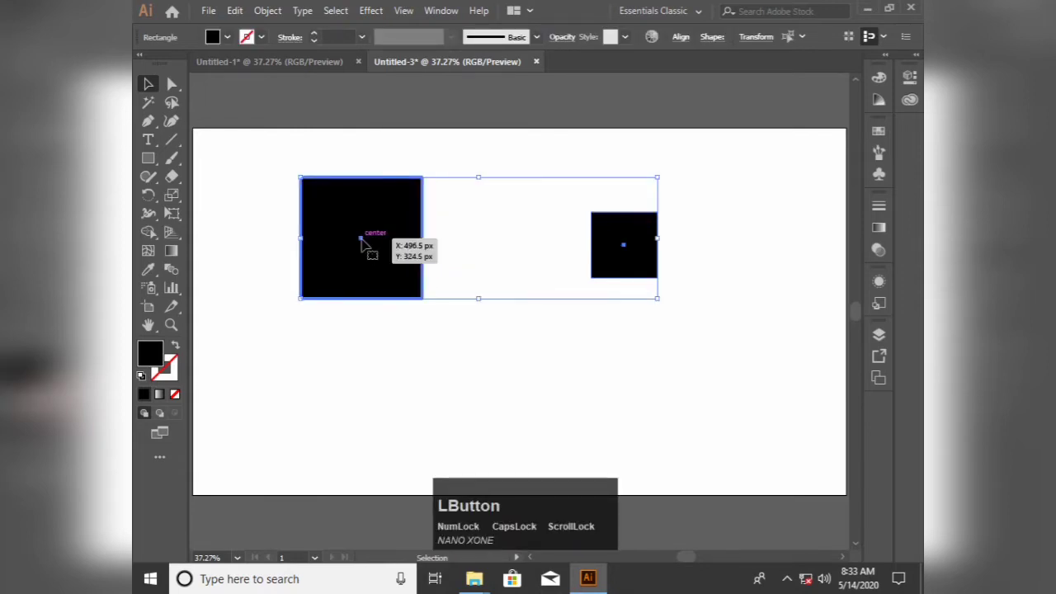
{"action": "left_click", "coordinate": [624, 248]}
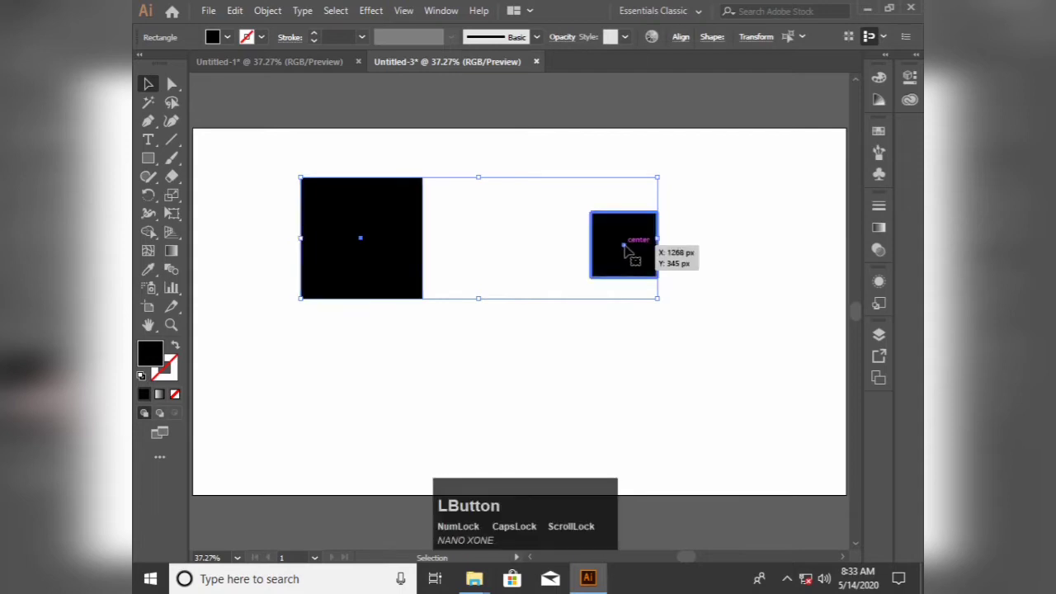
{"action": "left_click", "coordinate": [171, 271]}
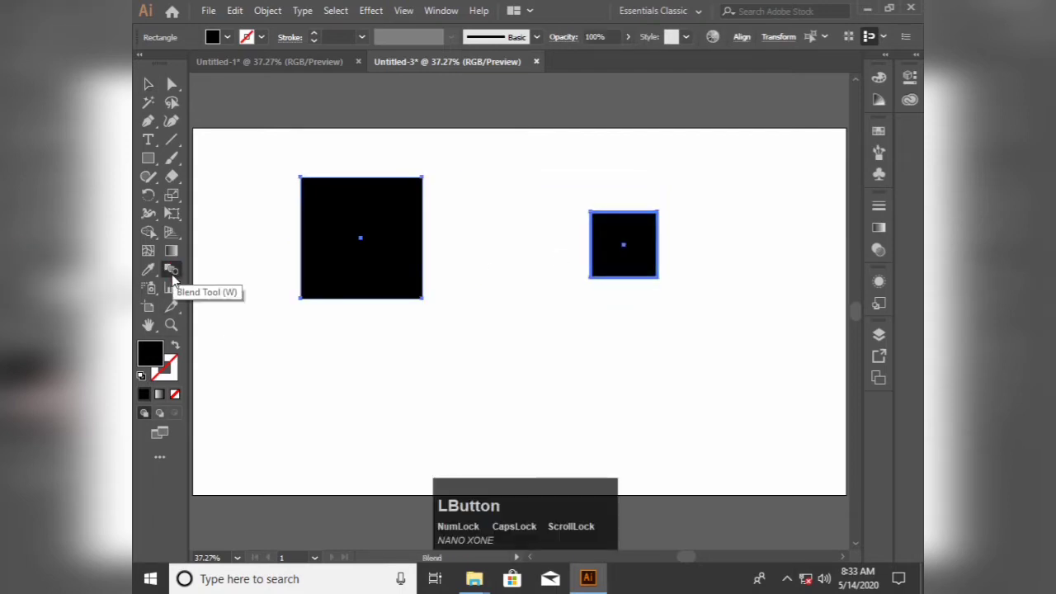
{"action": "left_click", "coordinate": [361, 239]}
{"action": "left_click", "coordinate": [625, 246]}
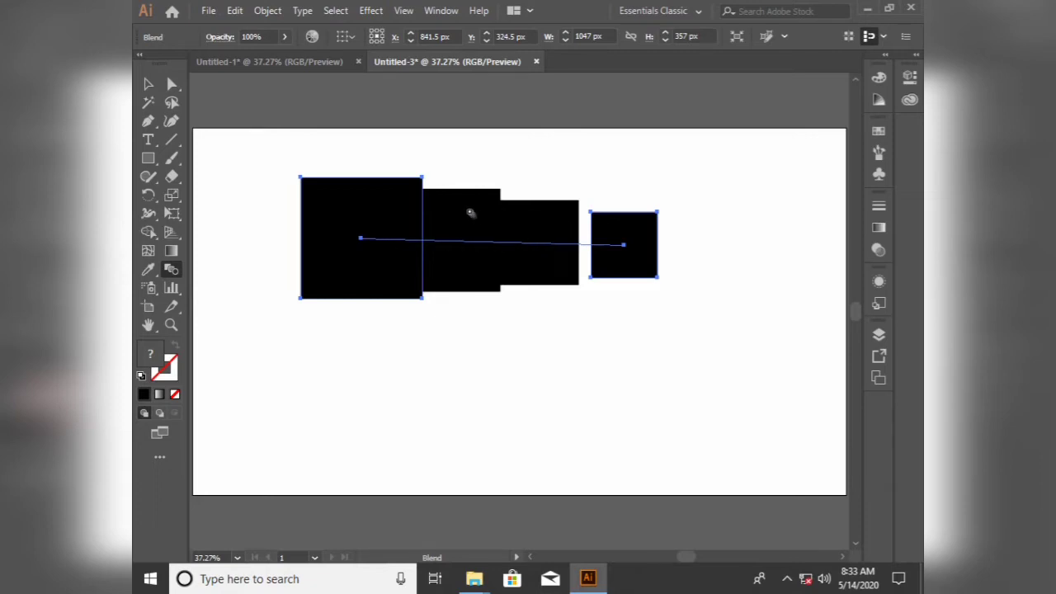
Open the blend options for the blended squares, move the dialog clear of the artwork and enable the preview.
{"action": "left_click", "coordinate": [172, 268]}
{"action": "double_click", "coordinate": [175, 268]}
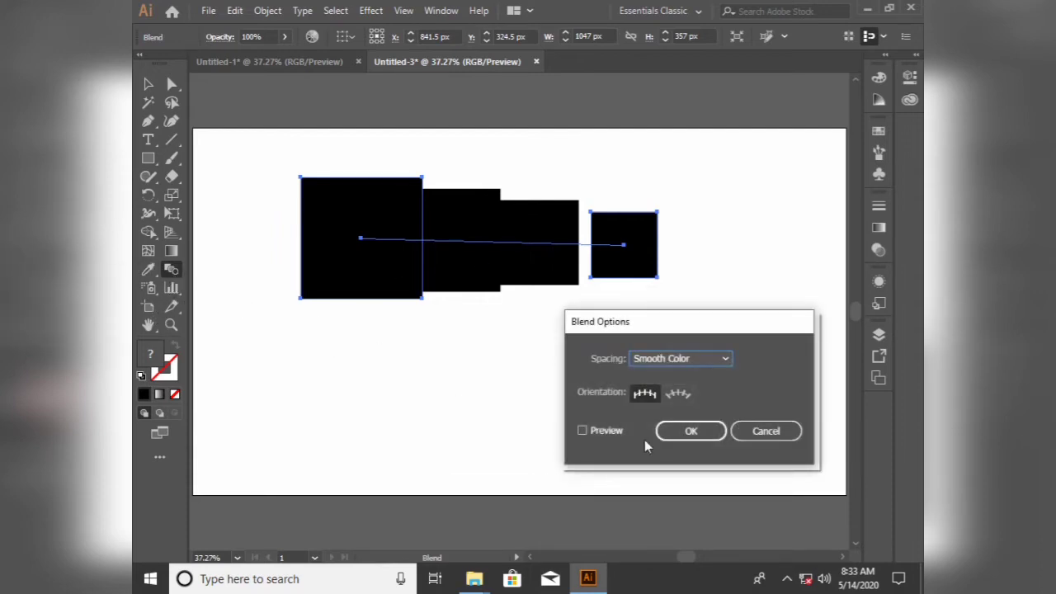
{"action": "left_click_drag", "start_coordinate": [670, 321], "coordinate": [425, 320]}
{"action": "left_click", "coordinate": [388, 350]}
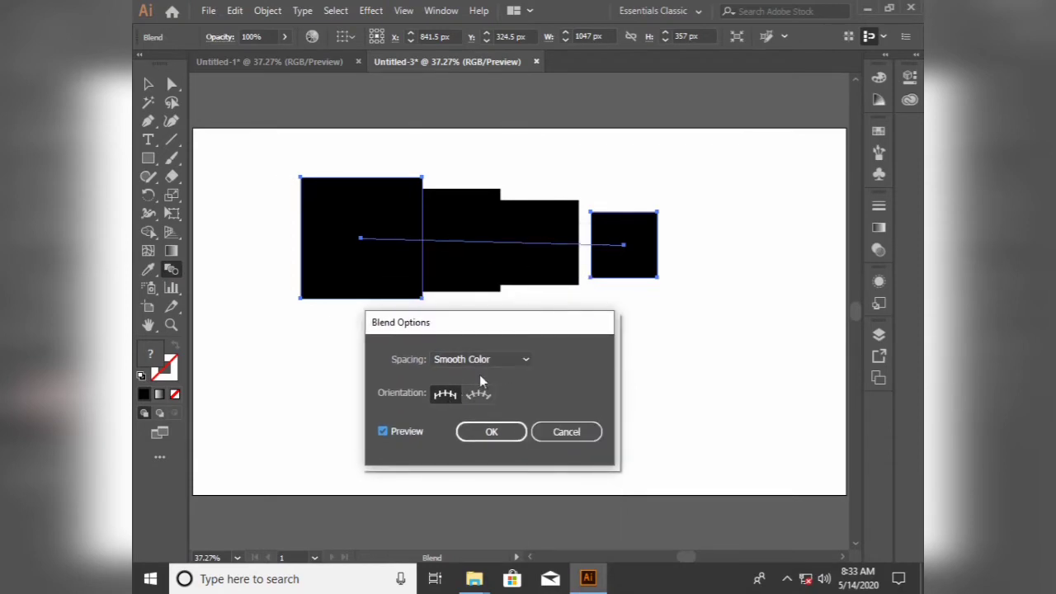
Set the blend spacing to Specified Steps with 21 steps, and try the alternative orientation before restoring the first one.
{"action": "left_click", "coordinate": [520, 361]}
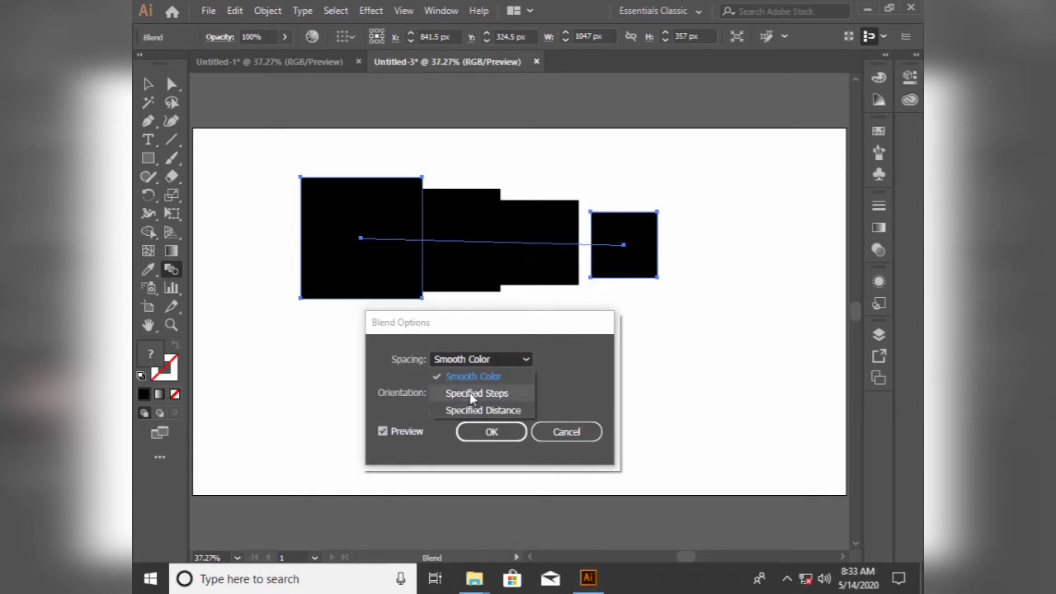
{"action": "left_click", "coordinate": [491, 393]}
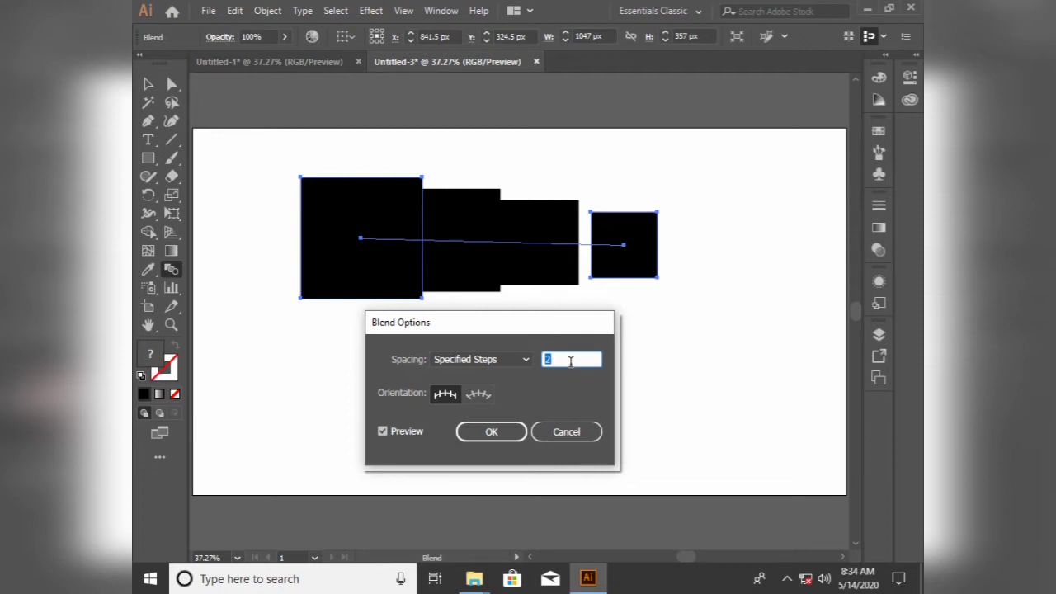
{"action": "scroll", "coordinate": [570, 361], "scroll_direction": "up", "scroll_amount": 11}
{"action": "scroll", "coordinate": [570, 361], "scroll_direction": "up", "scroll_amount": 8}
{"action": "scroll", "coordinate": [570, 361], "scroll_direction": "down", "scroll_amount": 2}
{"action": "scroll", "coordinate": [563, 358], "scroll_direction": "down", "scroll_amount": 3}
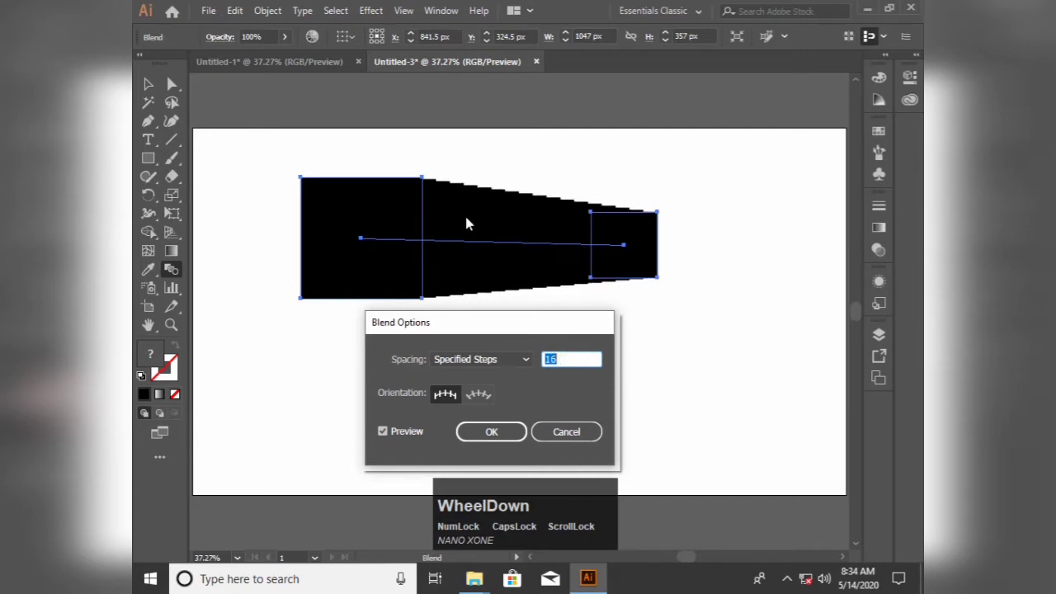
{"action": "scroll", "coordinate": [573, 357], "scroll_direction": "up", "scroll_amount": 5}
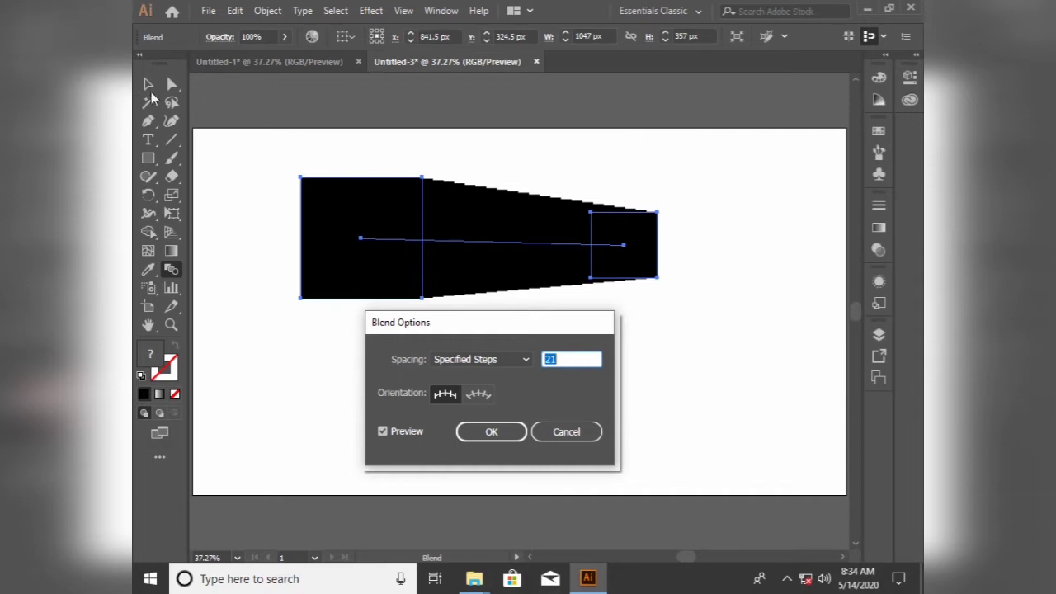
{"action": "left_click", "coordinate": [479, 394]}
{"action": "left_click", "coordinate": [445, 393]}
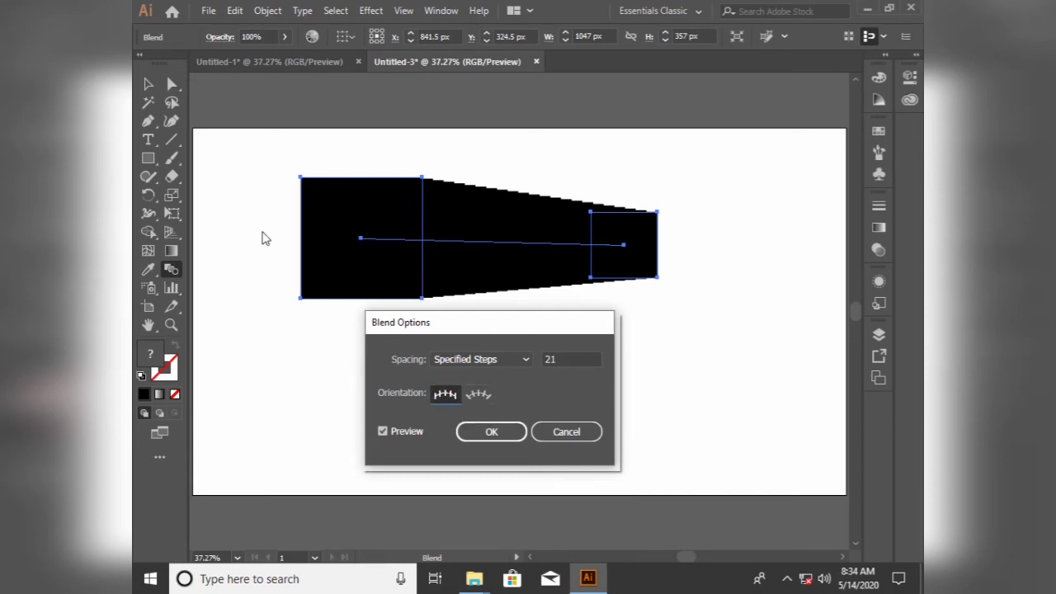
Set the blend spacing to Specified Distance with a value of 1 px.
{"action": "left_click", "coordinate": [528, 357]}
{"action": "left_click", "coordinate": [505, 412]}
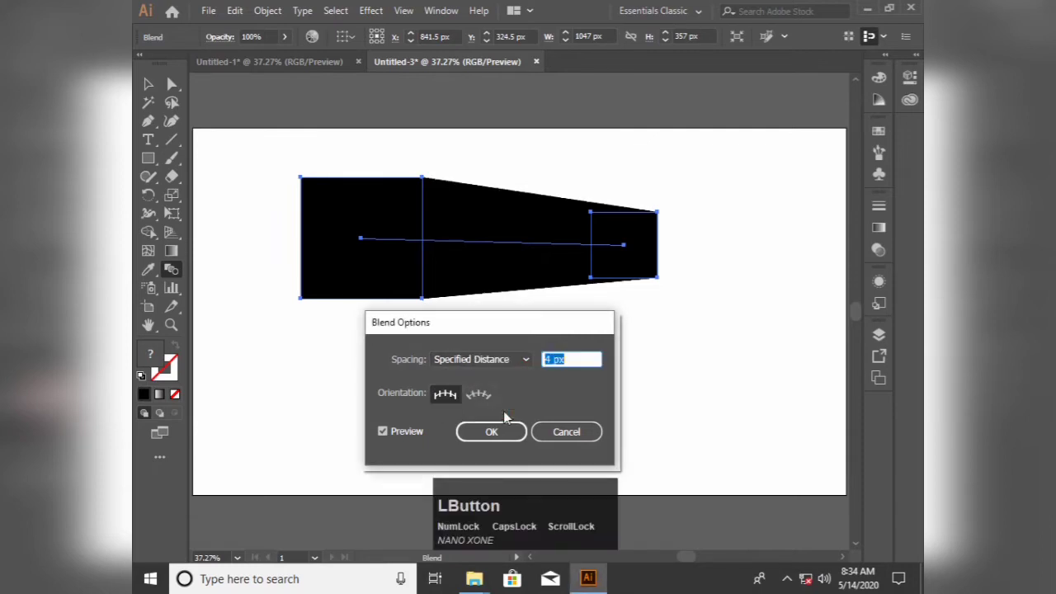
{"action": "scroll", "coordinate": [581, 361], "scroll_direction": "up", "scroll_amount": 1}
{"action": "scroll", "coordinate": [582, 361], "scroll_direction": "down", "scroll_amount": 3}
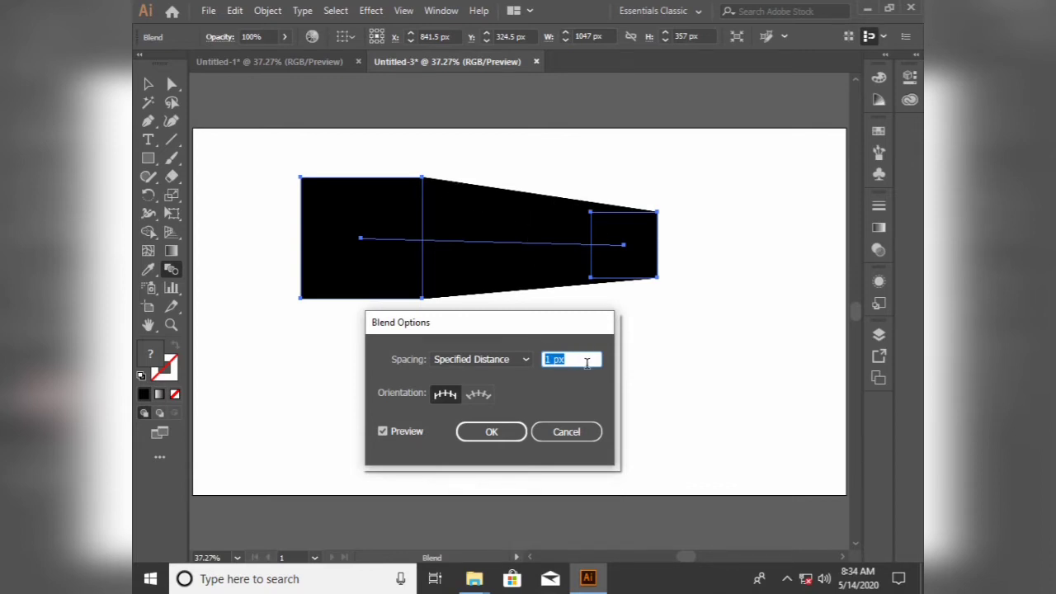
Raise the blend's specified distance to more than 104 px and apply the blend options.
{"action": "scroll", "coordinate": [585, 360], "scroll_direction": "up", "scroll_amount": 1}
{"action": "left_click", "coordinate": [577, 359]}
{"action": "scroll", "coordinate": [574, 359], "scroll_direction": "up", "scroll_amount": 2}
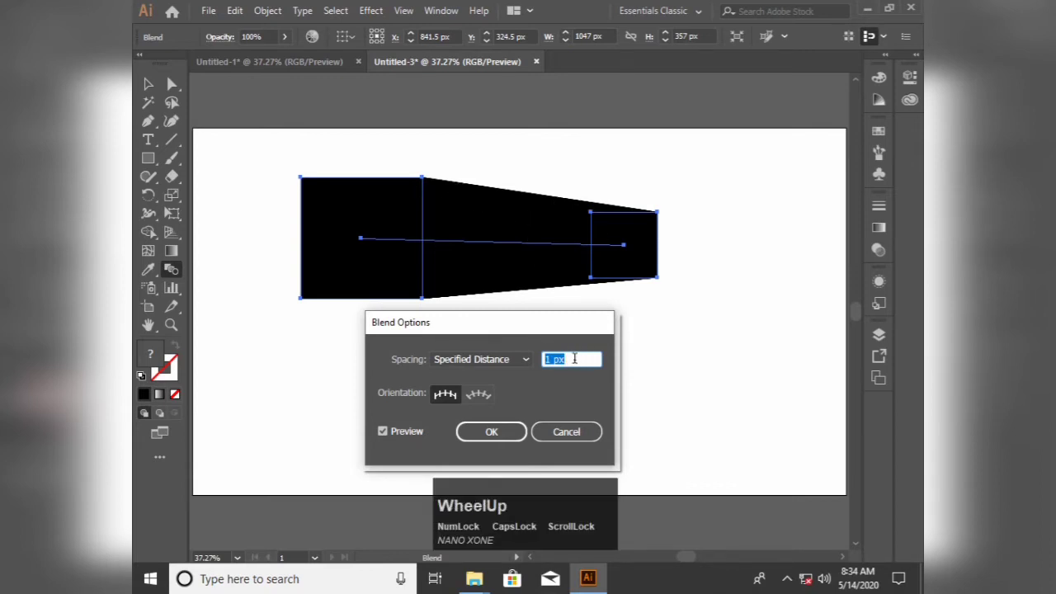
{"action": "scroll", "coordinate": [574, 359], "scroll_direction": "up", "scroll_amount": 20}
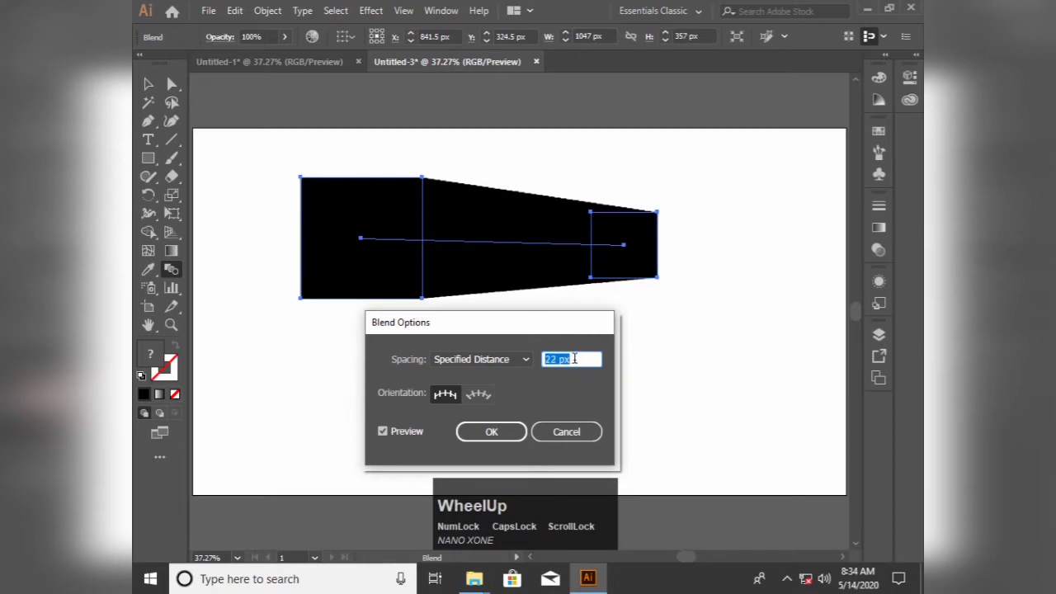
{"action": "scroll", "coordinate": [574, 358], "scroll_direction": "up", "scroll_amount": 20}
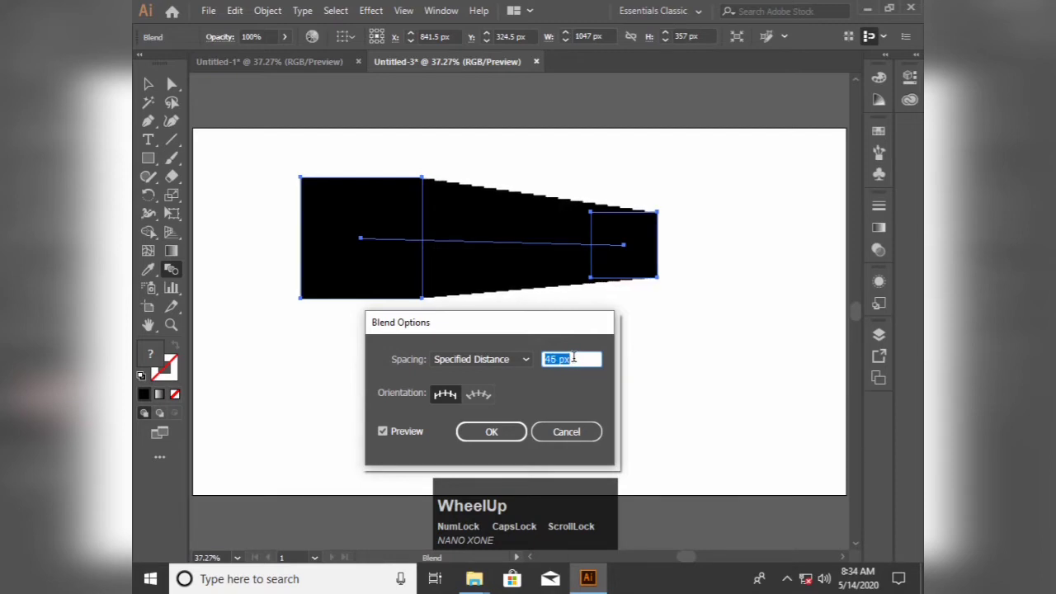
{"action": "scroll", "coordinate": [574, 358], "scroll_direction": "up", "scroll_amount": 20}
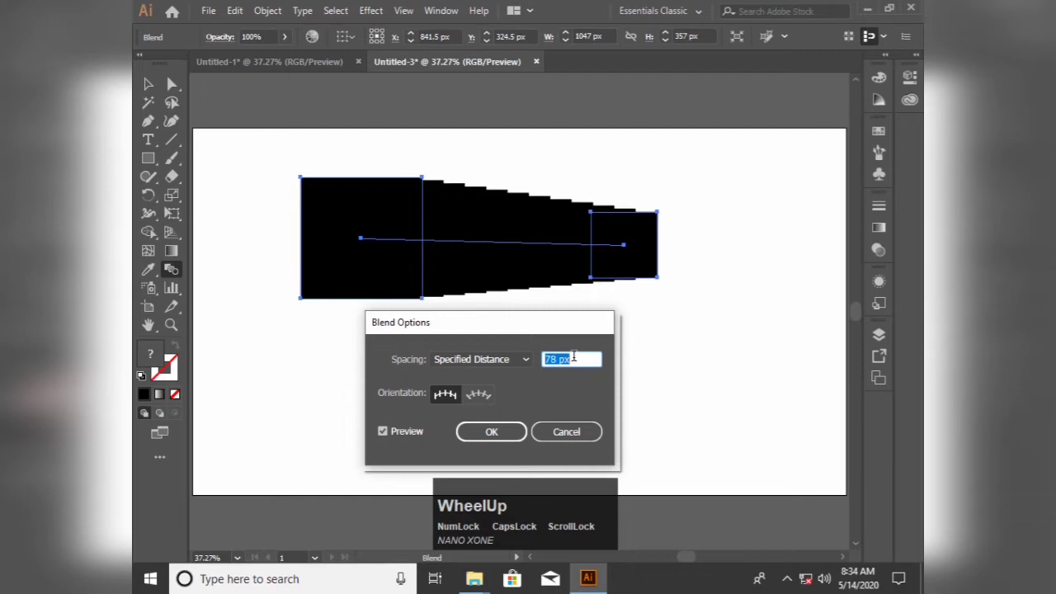
{"action": "scroll", "coordinate": [574, 358], "scroll_direction": "up", "scroll_amount": 4}
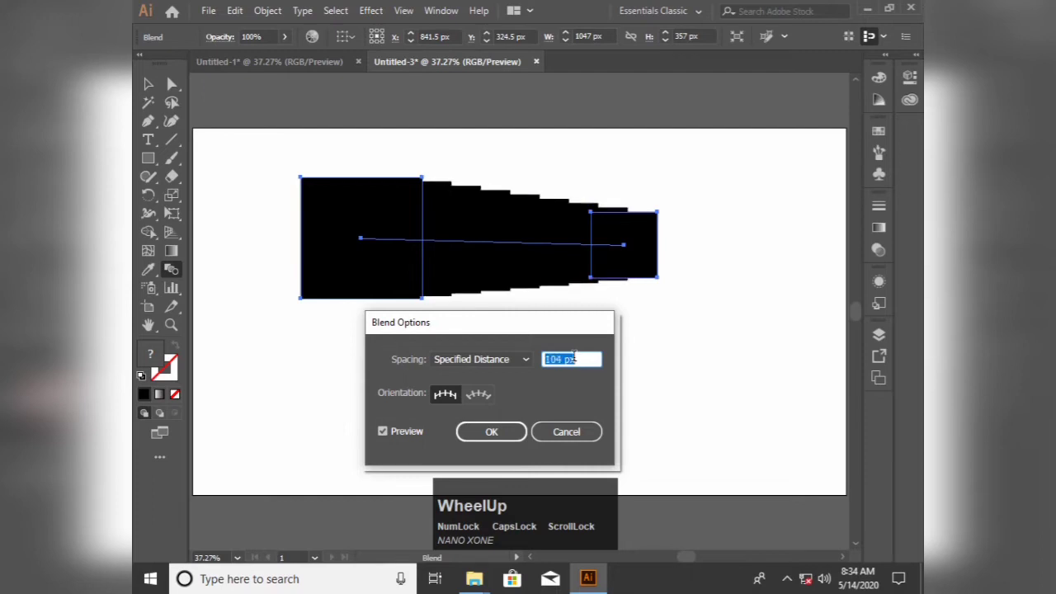
{"action": "left_click", "coordinate": [500, 430]}
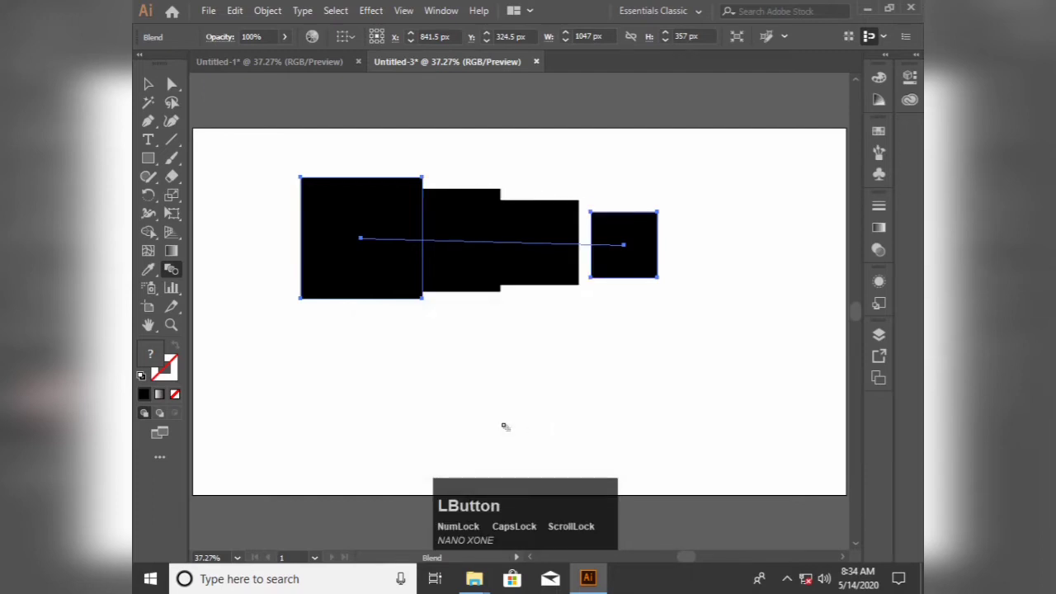
Select the blended squares on the artboard and delete them.
{"action": "left_click", "coordinate": [147, 83]}
{"action": "left_click_drag", "start_coordinate": [242, 144], "coordinate": [679, 344]}
{"action": "key", "text": "Delete"}
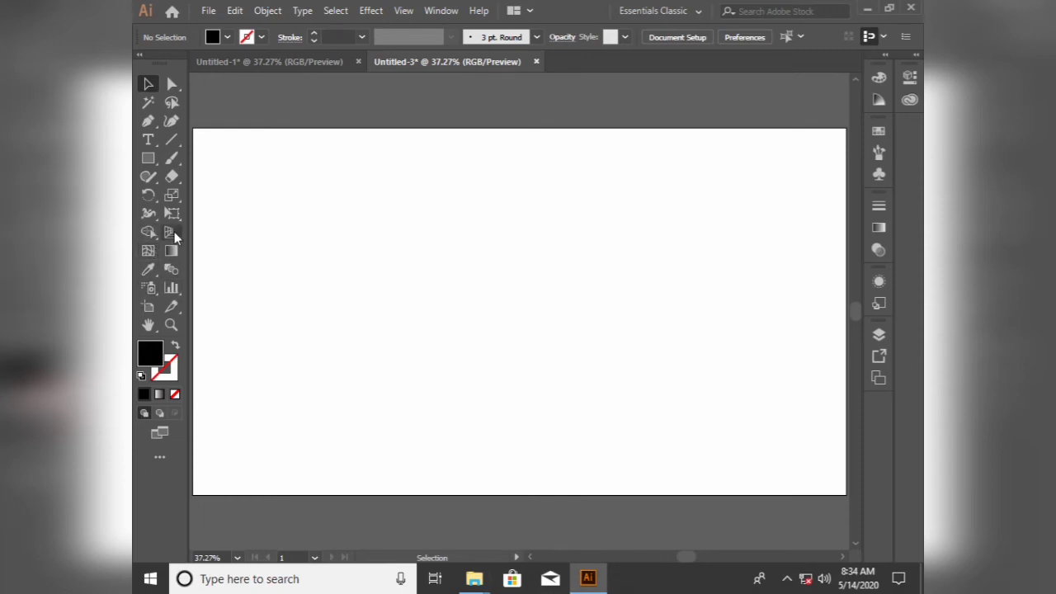
Draw a circle about 250 px in diameter in the upper left of the artboard with the Ellipse tool.
{"action": "left_click", "coordinate": [148, 159]}
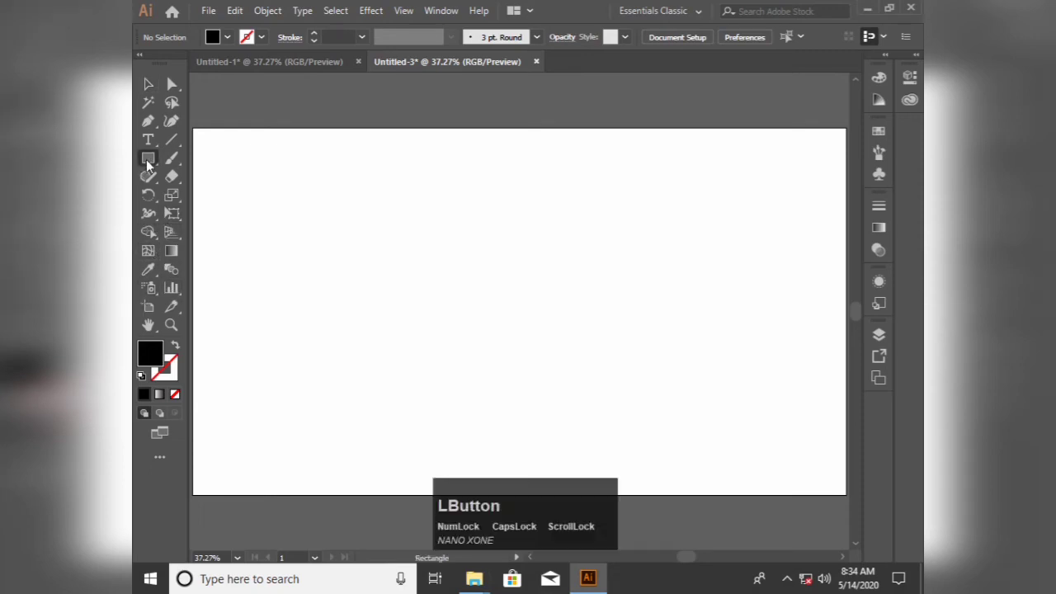
{"action": "right_click", "coordinate": [151, 160]}
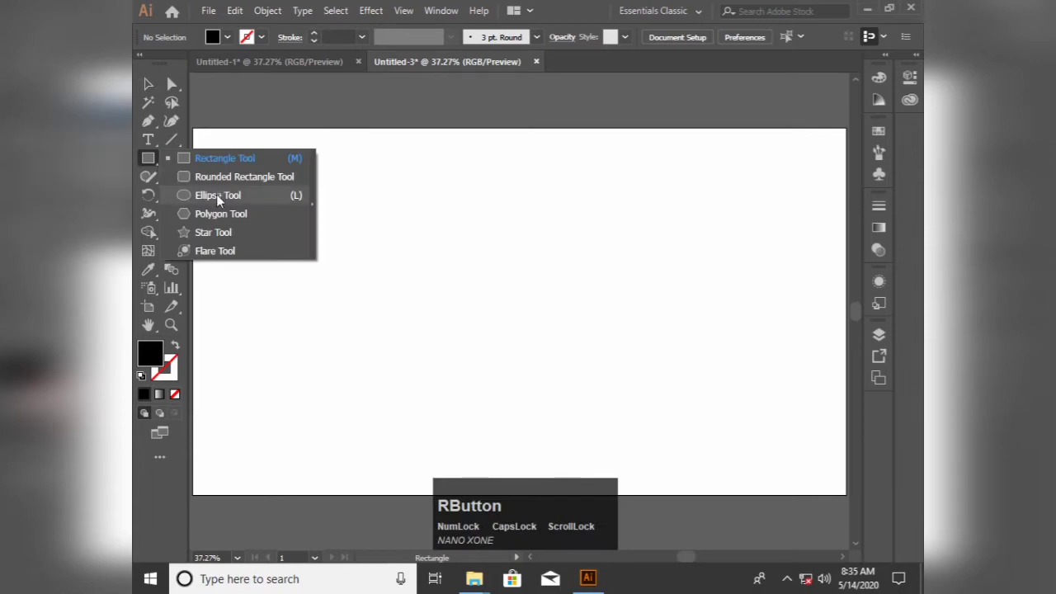
{"action": "left_click", "coordinate": [218, 196]}
{"action": "left_click_drag", "start_coordinate": [291, 172], "coordinate": [375, 260]}
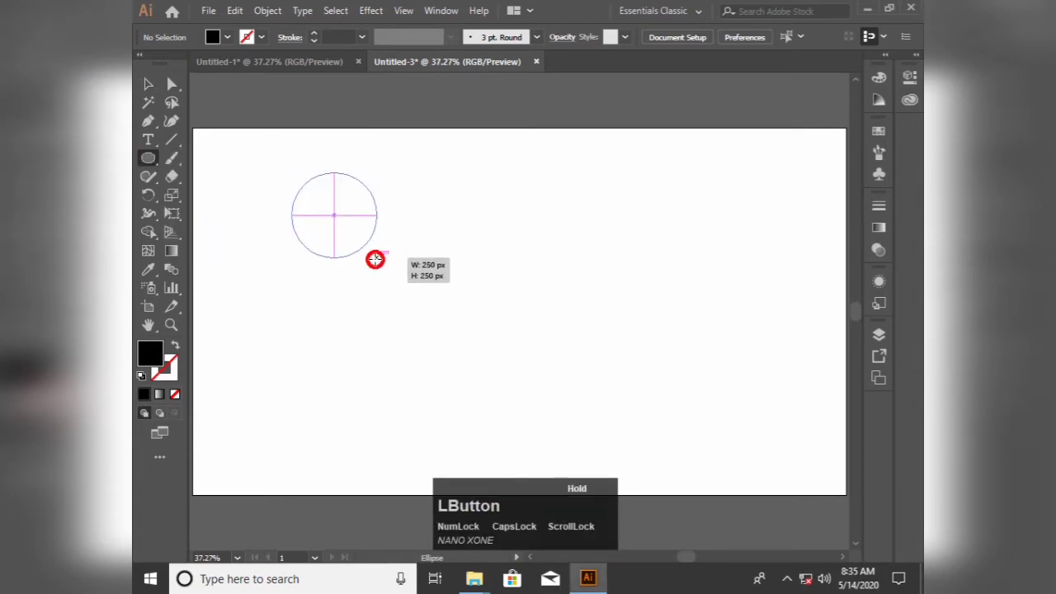
{"action": "left_click_drag", "start_coordinate": [376, 259], "coordinate": [375, 259]}
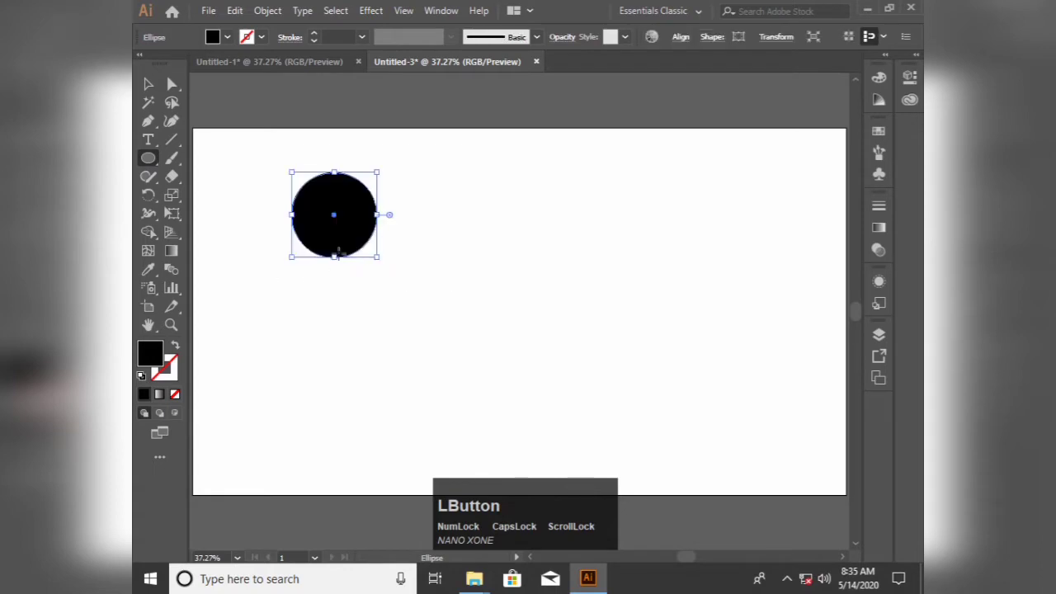
Swap the circle's fill and stroke so it has no fill, and set the stroke color to purple B56AE5.
{"action": "left_click", "coordinate": [176, 348]}
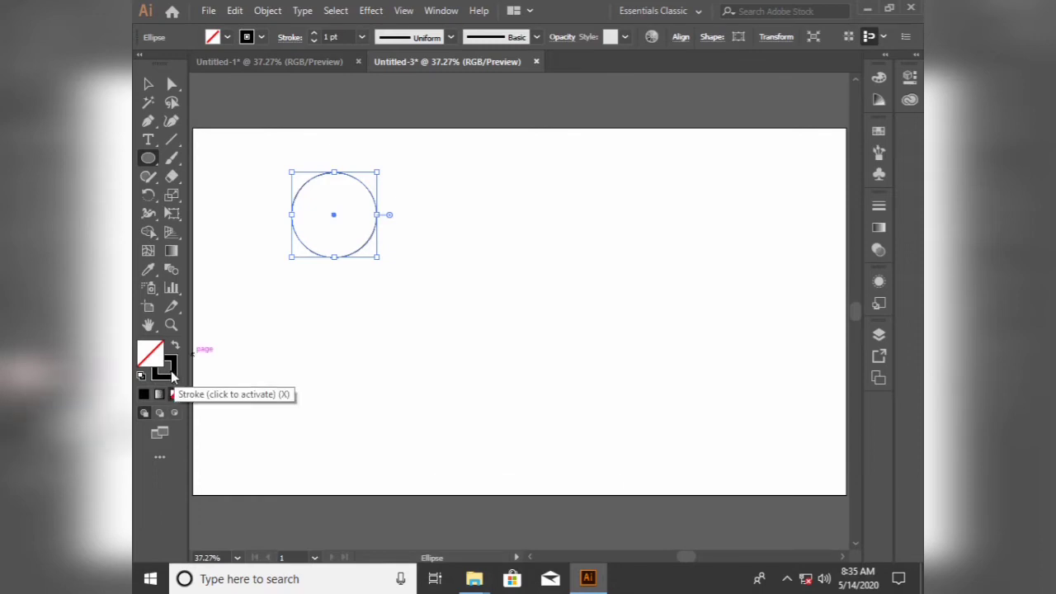
{"action": "double_click", "coordinate": [175, 371]}
{"action": "mouse_move", "coordinate": [438, 221]}
{"action": "left_mouse_down"}
{"action": "mouse_move", "coordinate": [415, 200]}
{"action": "mouse_move", "coordinate": [429, 204]}
{"action": "left_mouse_up"}
{"action": "left_click", "coordinate": [687, 191]}
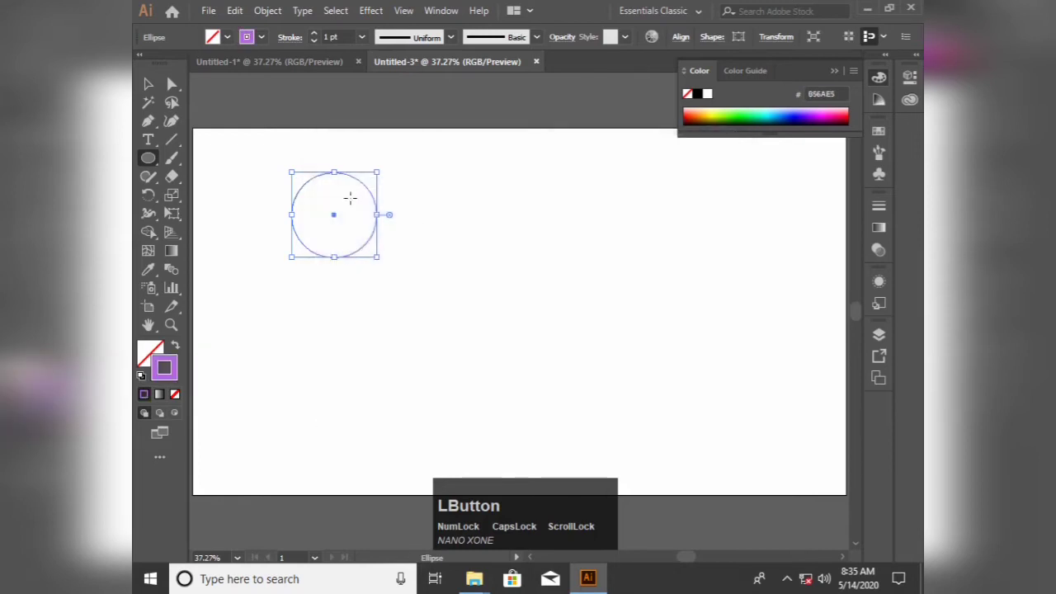
{"action": "left_click", "coordinate": [149, 195]}
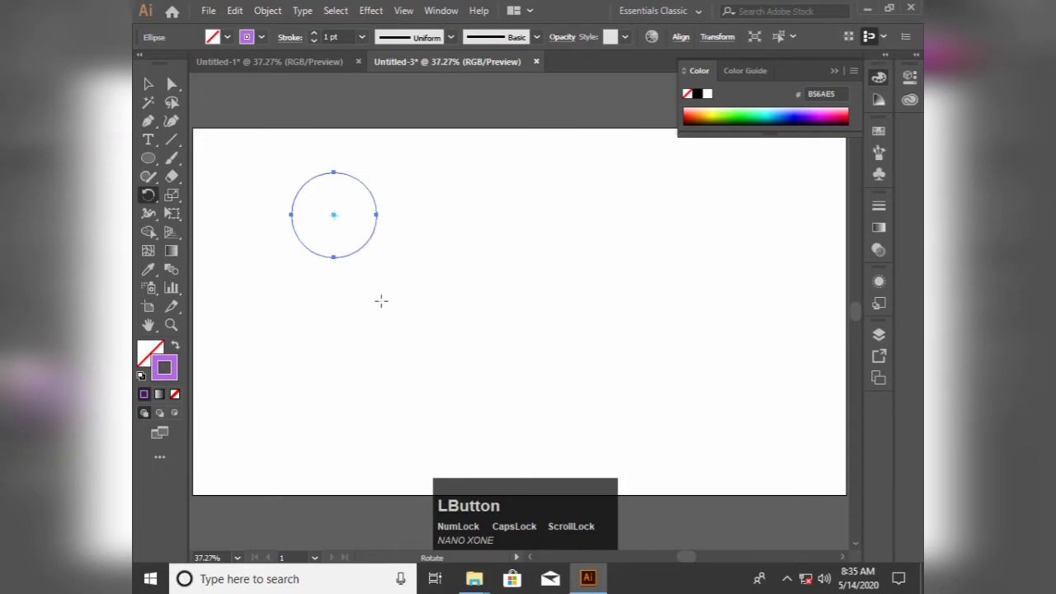
{"action": "left_click", "coordinate": [420, 320]}
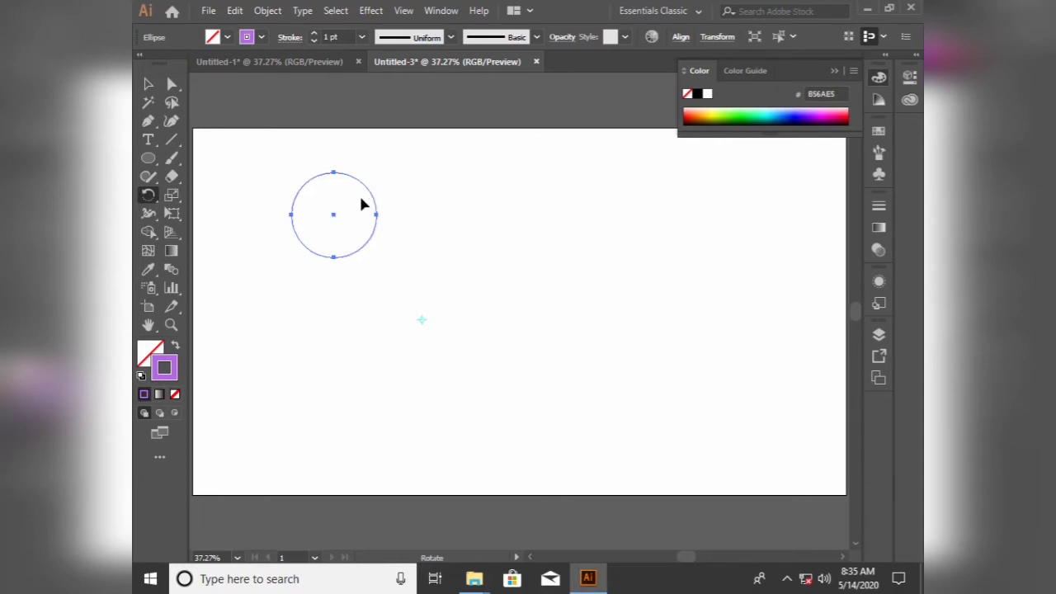
{"action": "left_click_drag", "start_coordinate": [370, 190], "coordinate": [461, 183]}
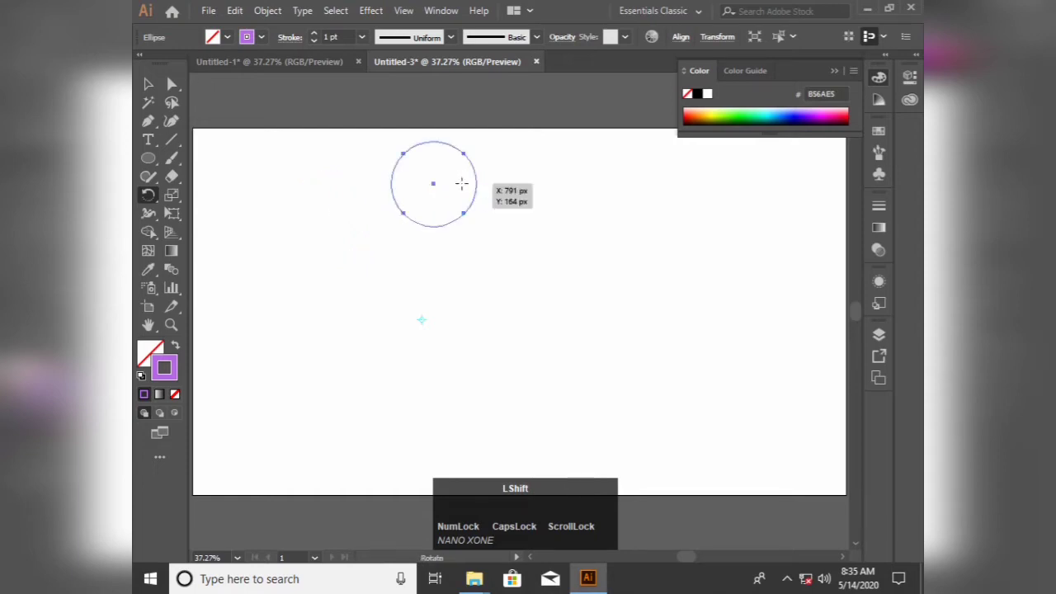
{"action": "key", "text": "ctrl+z"}
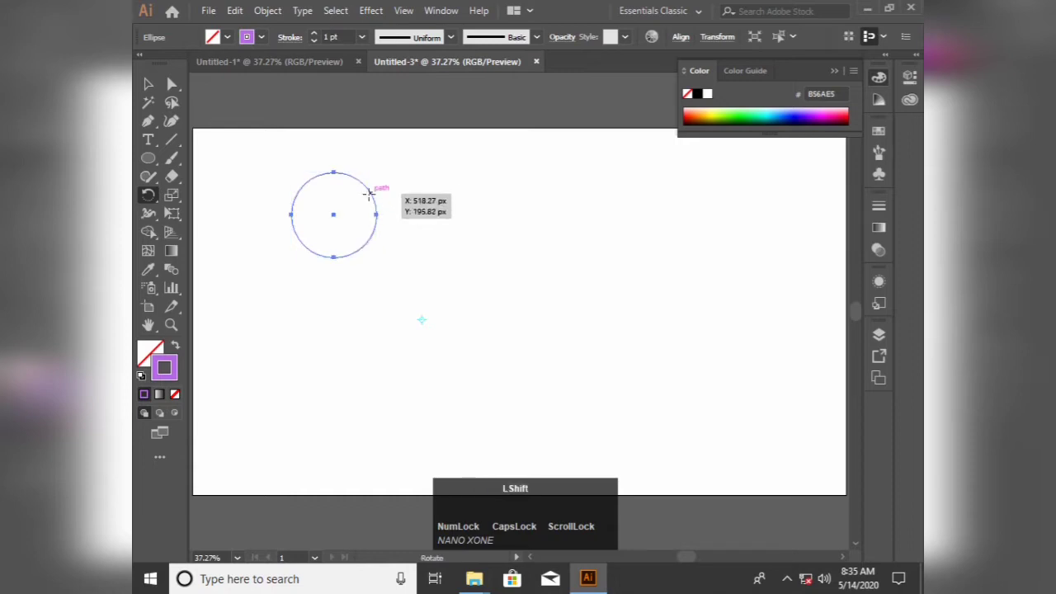
Make a copy of the circle rotated 45° about a point to its lower right, and repeat the rotated copy seven times to complete a ring.
{"action": "left_click", "coordinate": [426, 321]}
{"action": "left_click_drag", "start_coordinate": [372, 198], "coordinate": [455, 220]}
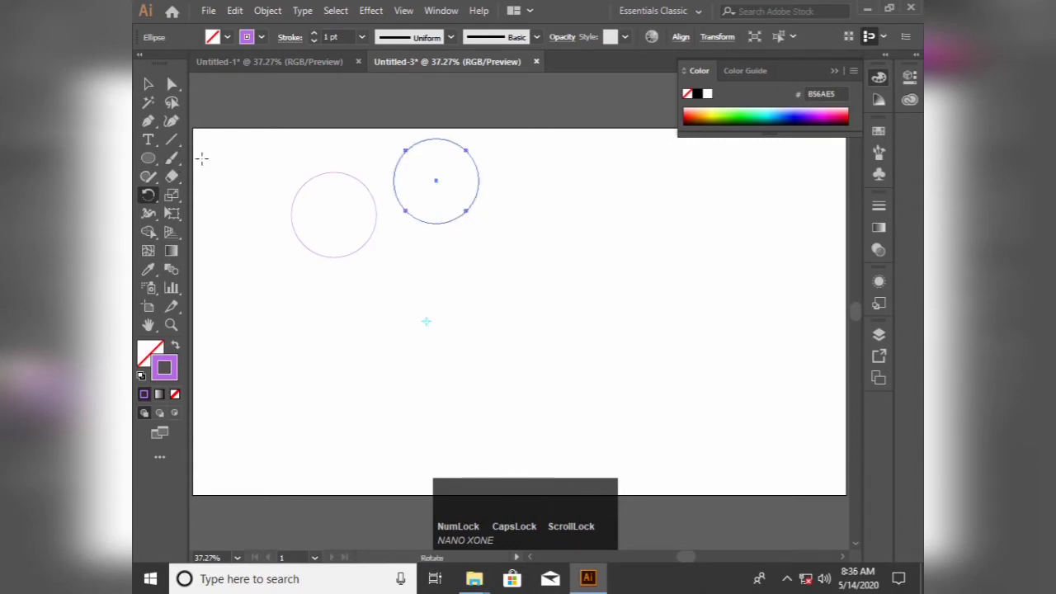
{"action": "key", "text": "ctrl"}
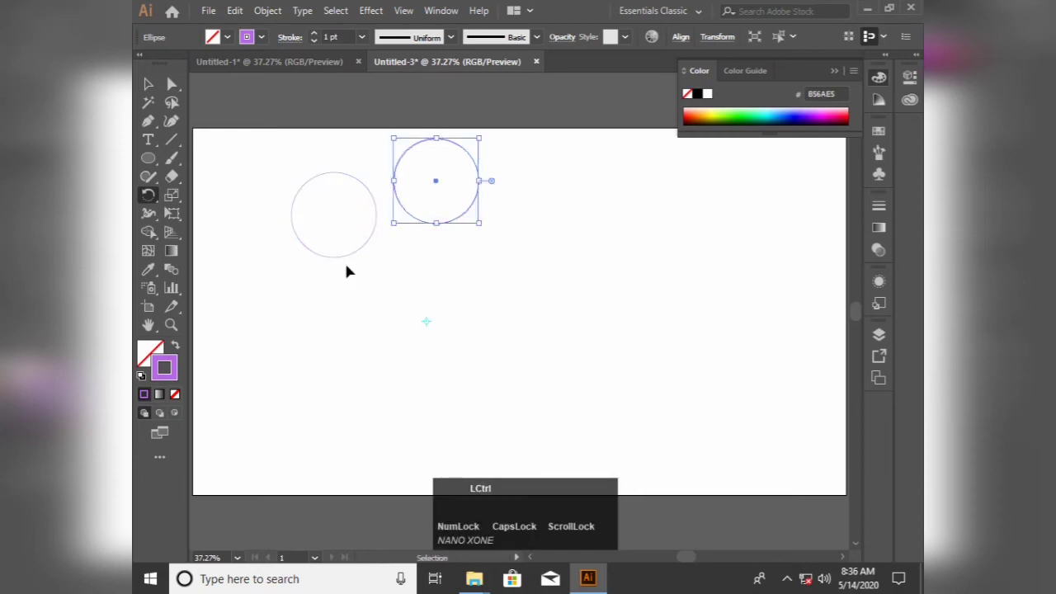
{"action": "key", "text": "ctrl+d"}
{"action": "key", "text": "ctrl+d"}
{"action": "key", "text": "ctrl+d"}
{"action": "key", "text": "ctrl+d"}
{"action": "key", "text": "ctrl+d"}
{"action": "key", "text": "ctrl+d"}
{"action": "key", "text": "ctrl+d"}
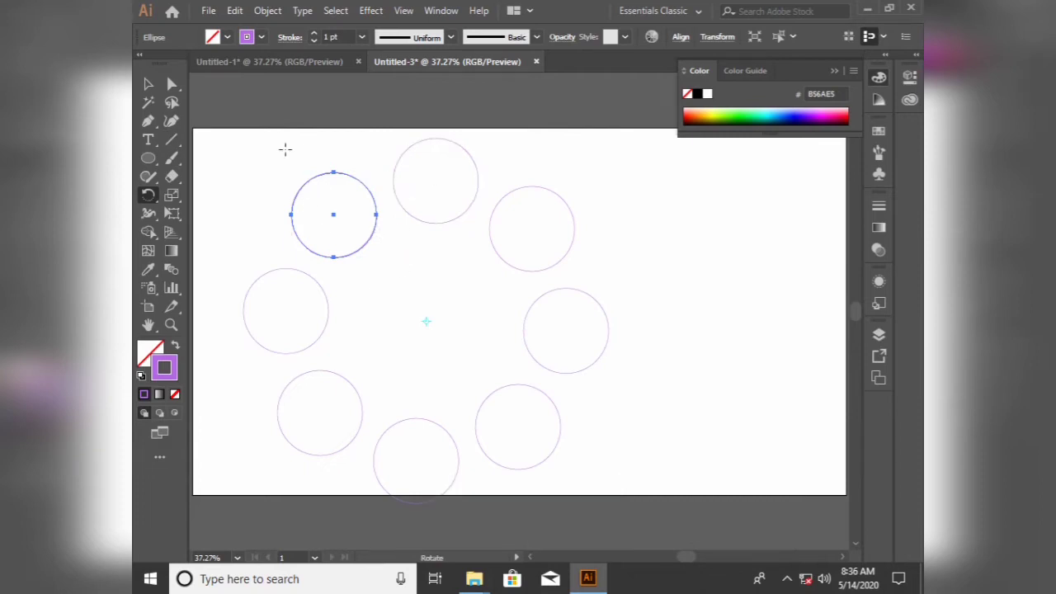
Select all the circles in the ring and make a blend from them.
{"action": "left_click", "coordinate": [148, 84]}
{"action": "left_click_drag", "start_coordinate": [225, 130], "coordinate": [664, 478]}
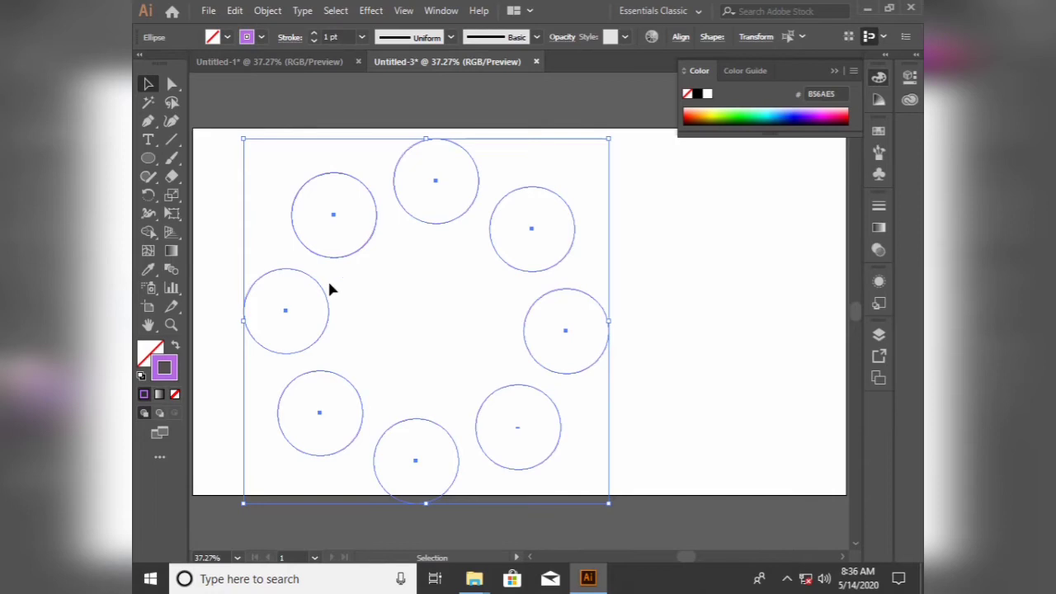
{"action": "key", "text": "ctrl+alt"}
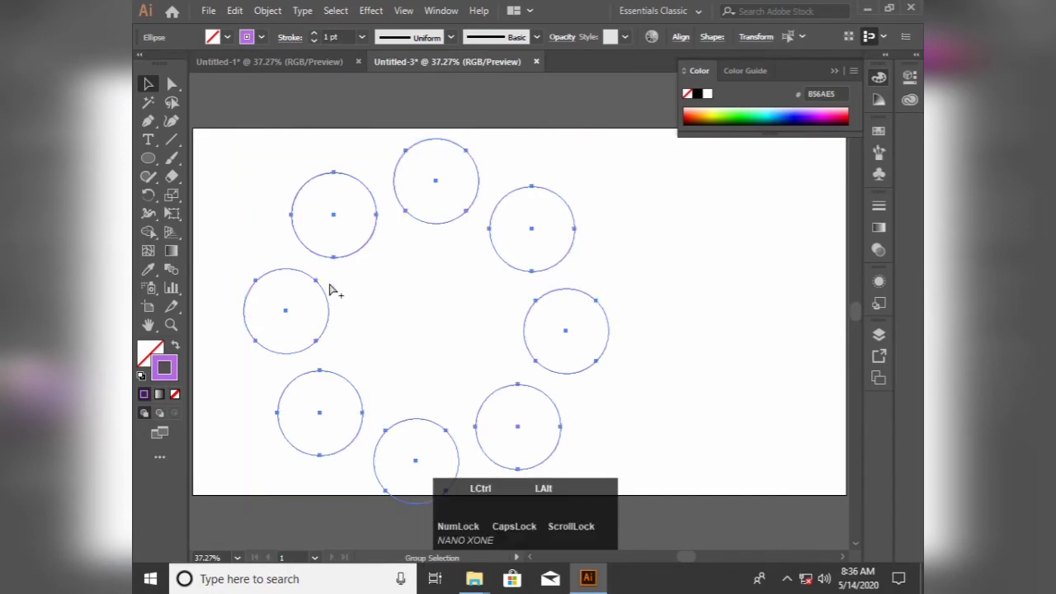
{"action": "key", "text": "ctrl+alt+b"}
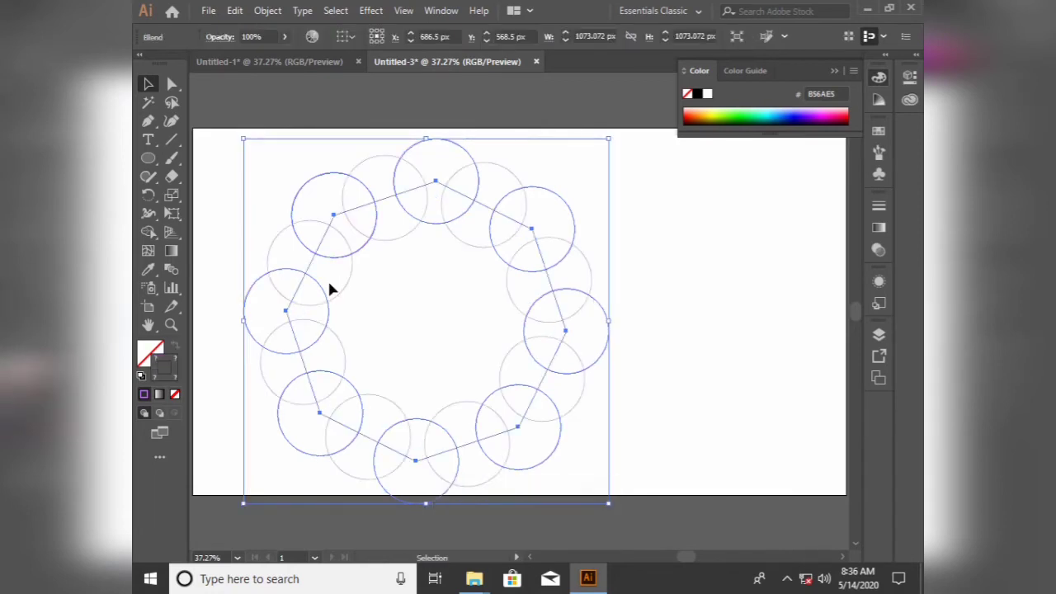
Open the blend options for the ring, enable the preview and choose Specified Steps as the spacing.
{"action": "double_click", "coordinate": [169, 276]}
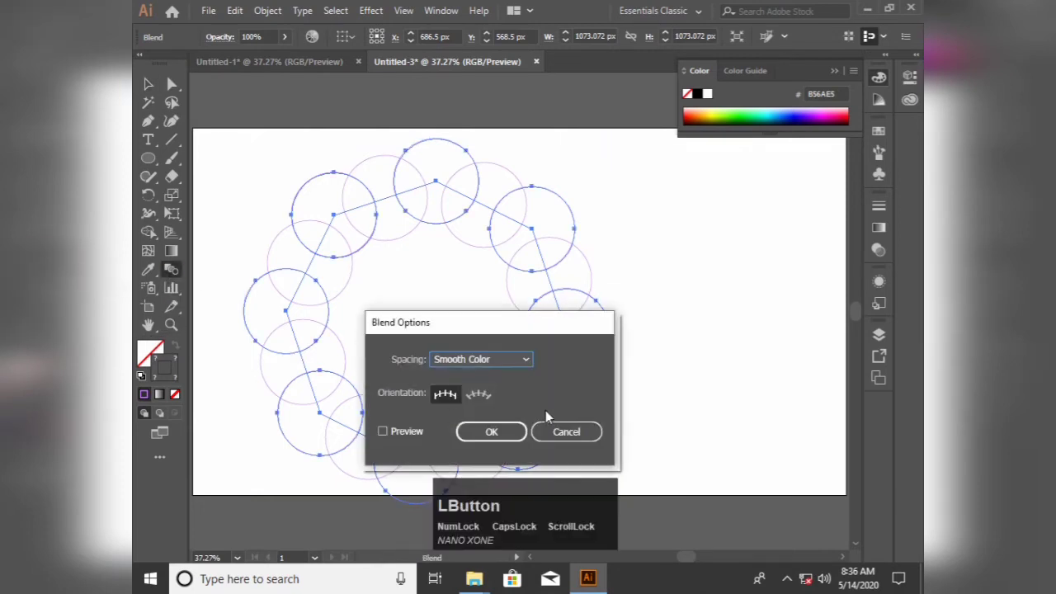
{"action": "left_click", "coordinate": [411, 429]}
{"action": "left_click", "coordinate": [519, 360]}
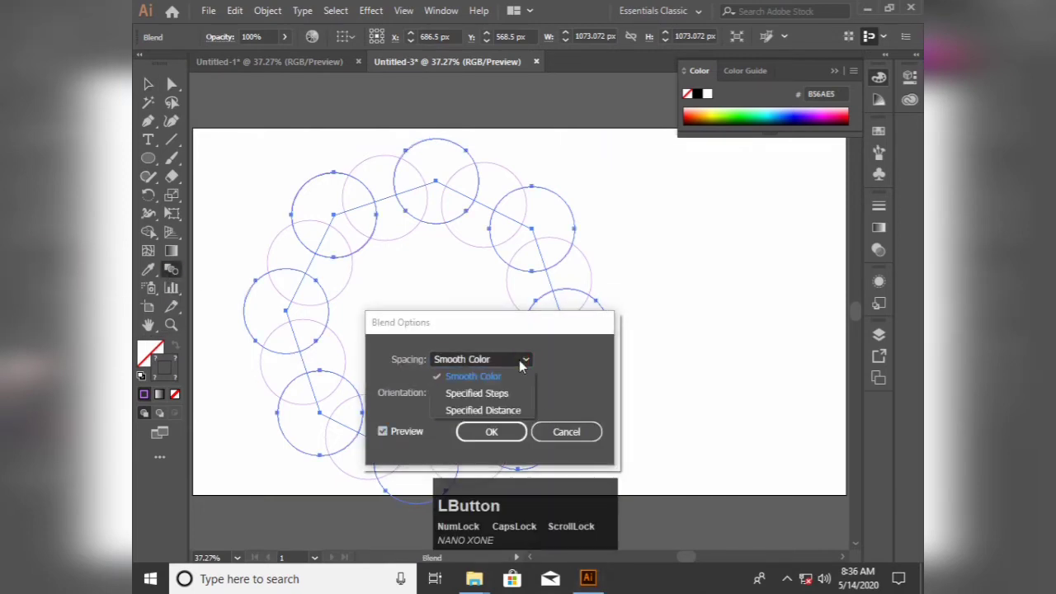
{"action": "left_click", "coordinate": [509, 395]}
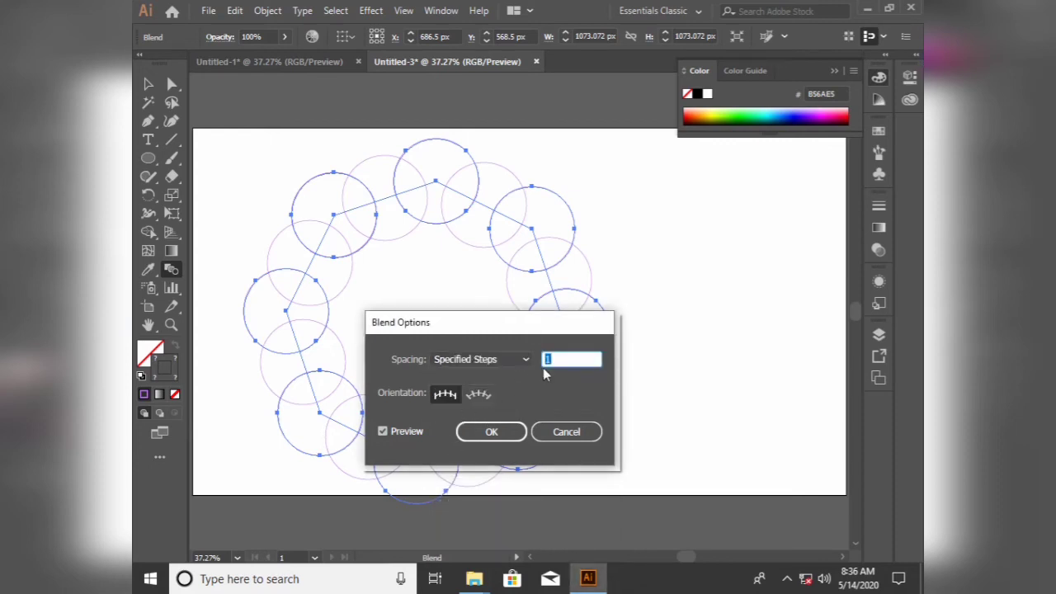
Set the number of blend steps to 60, and move the dialog clear of the ring.
{"action": "scroll", "coordinate": [572, 357], "scroll_direction": "up", "scroll_amount": 14}
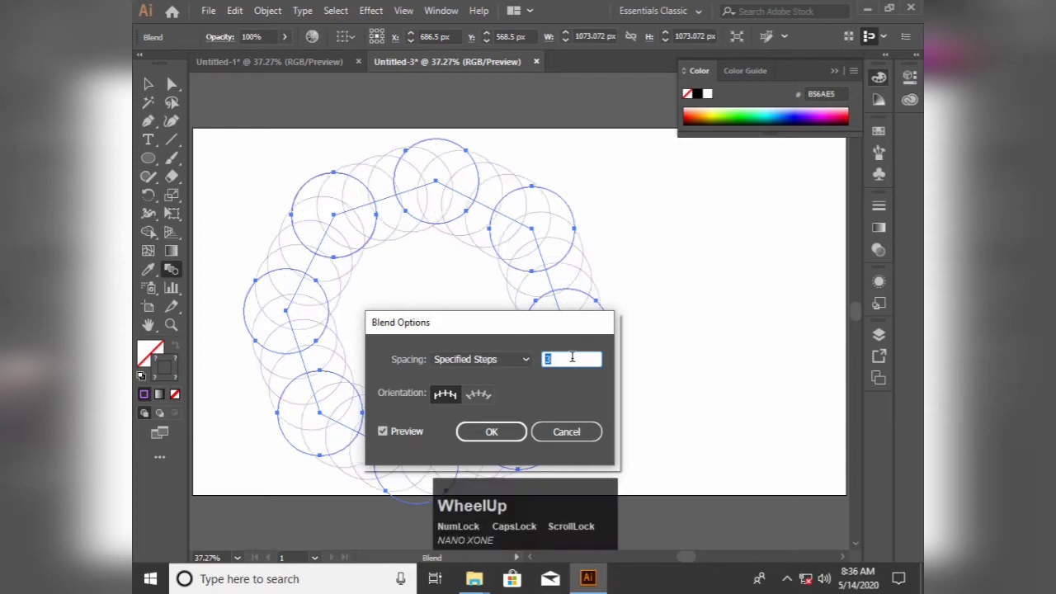
{"action": "scroll", "coordinate": [571, 357], "scroll_direction": "up", "scroll_amount": 20}
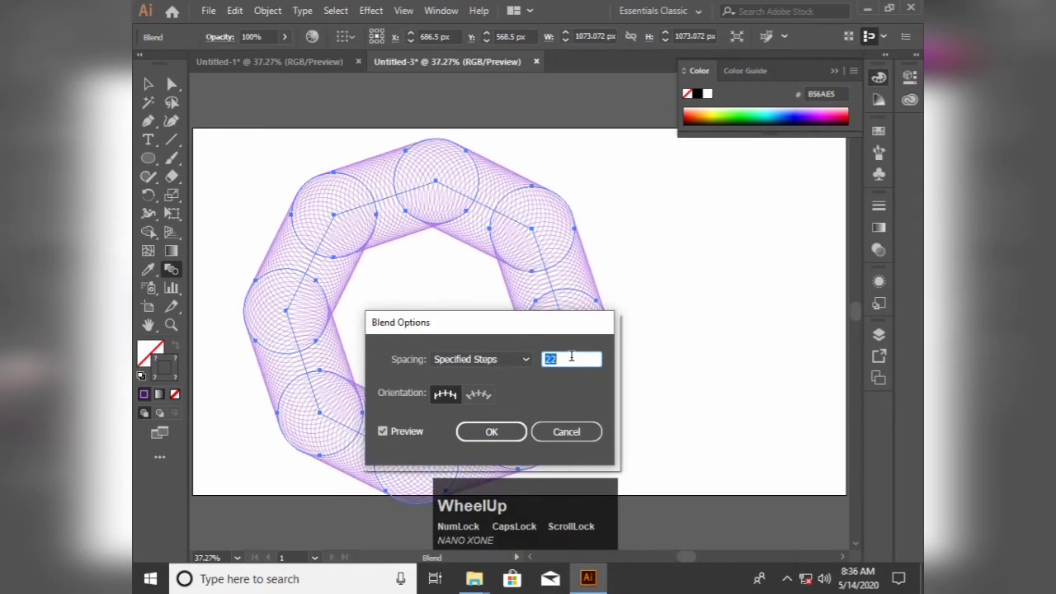
{"action": "scroll", "coordinate": [571, 356], "scroll_direction": "up", "scroll_amount": 20}
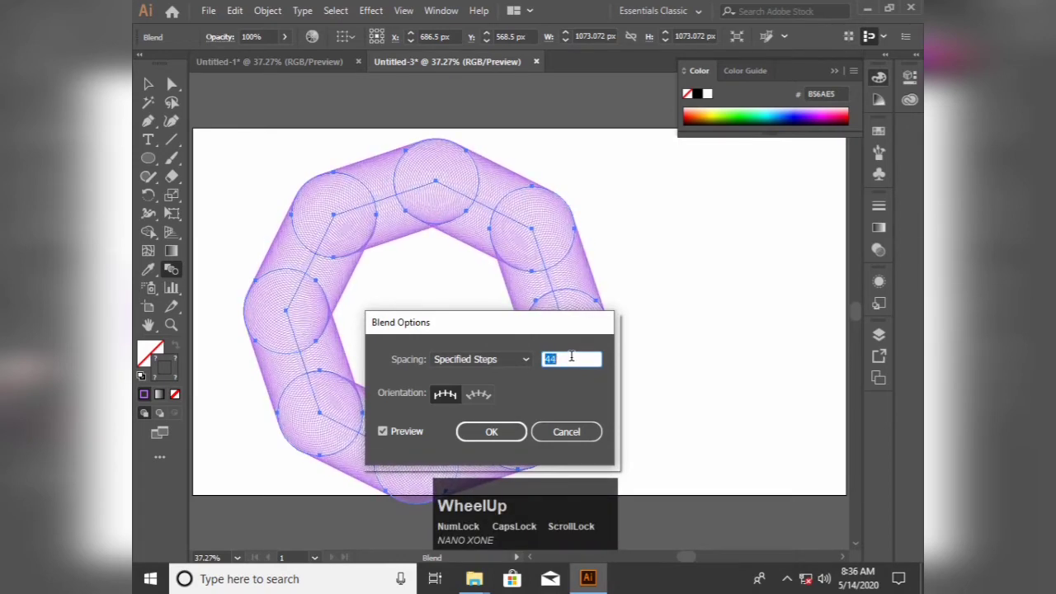
{"action": "scroll", "coordinate": [570, 356], "scroll_direction": "down", "scroll_amount": 7}
{"action": "scroll", "coordinate": [569, 356], "scroll_direction": "up", "scroll_amount": 1}
{"action": "scroll", "coordinate": [570, 356], "scroll_direction": "up", "scroll_amount": 5}
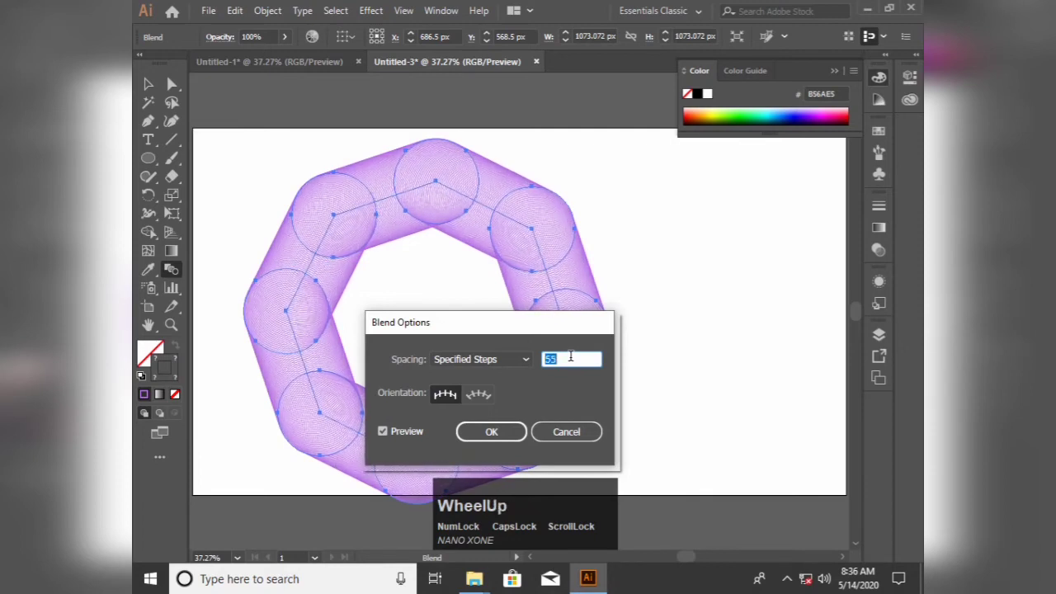
{"action": "left_click_drag", "start_coordinate": [547, 320], "coordinate": [773, 182]}
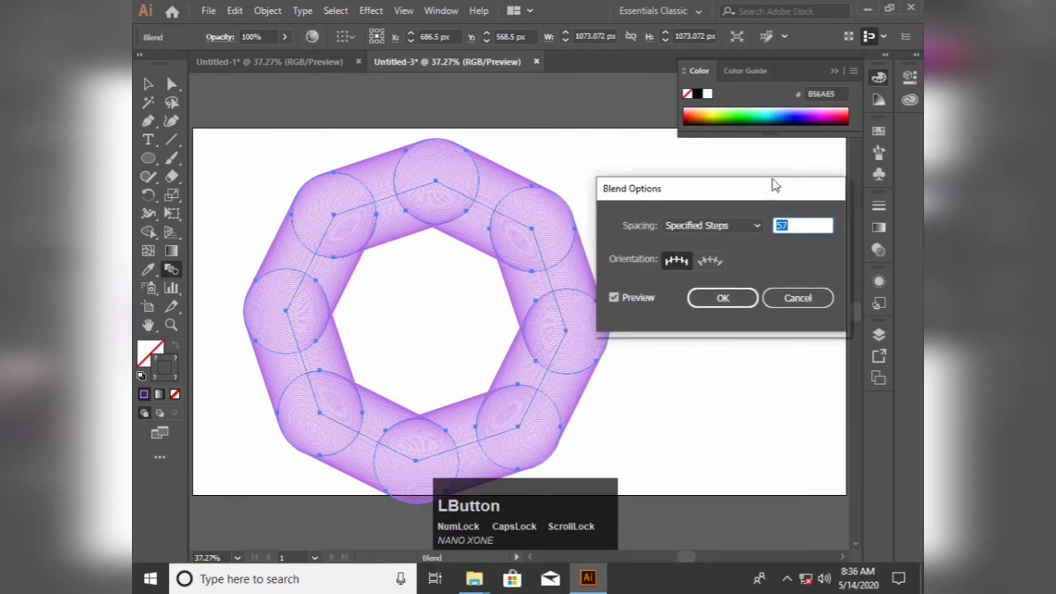
{"action": "scroll", "coordinate": [796, 224], "scroll_direction": "up", "scroll_amount": 3}
{"action": "scroll", "coordinate": [795, 224], "scroll_direction": "down", "scroll_amount": 1}
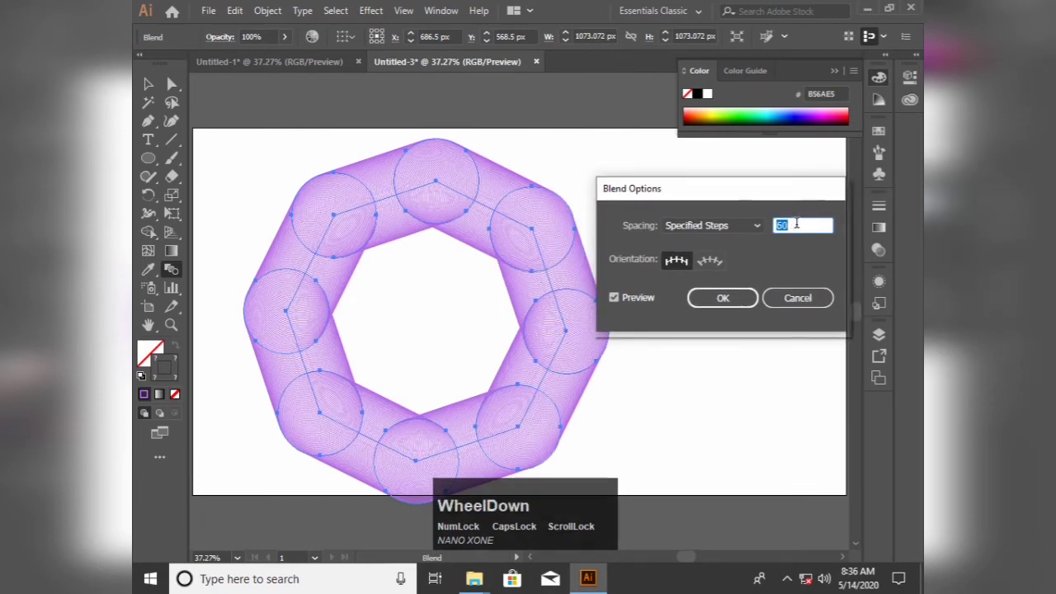
Try the alternative blend orientation, restore the first one and apply the blend options.
{"action": "left_click", "coordinate": [710, 260]}
{"action": "left_click", "coordinate": [685, 262]}
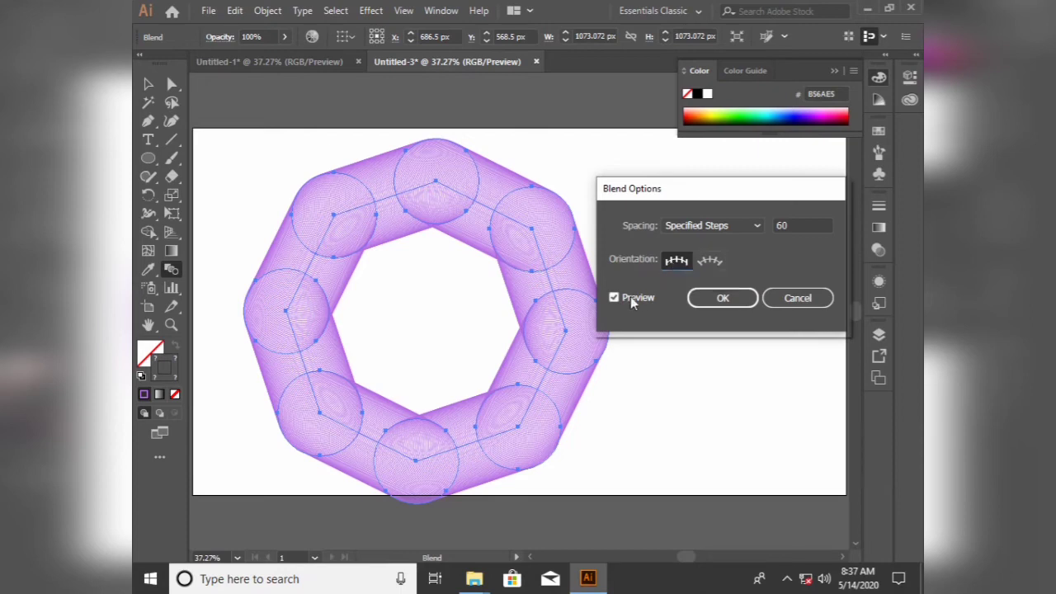
{"action": "left_click", "coordinate": [720, 298]}
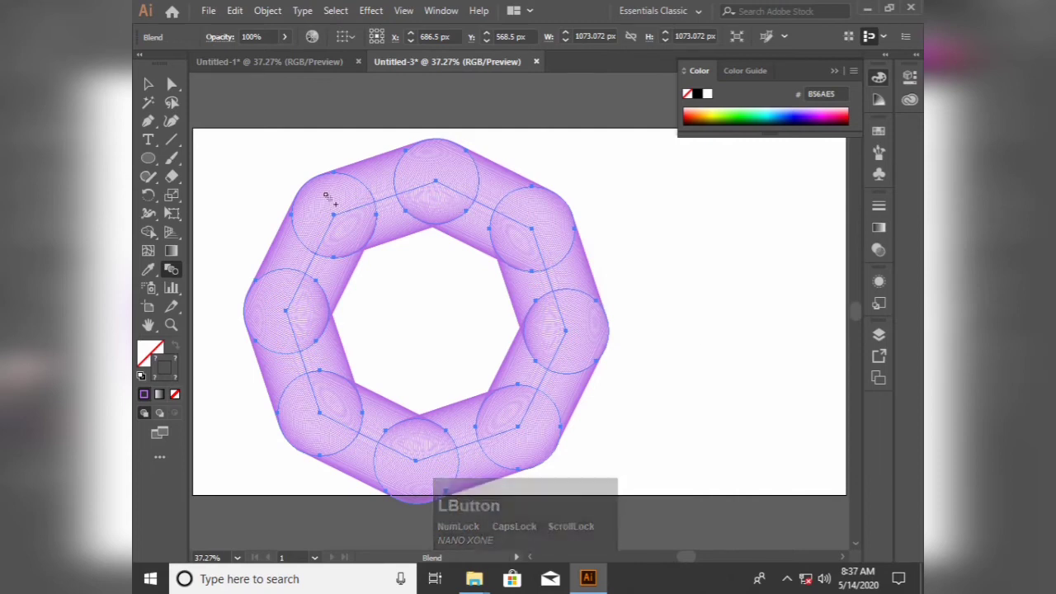
Select only the topmost circle of the blended ring and give its stroke a darker colour with the colour picker.
{"action": "left_click", "coordinate": [173, 84]}
{"action": "left_click_drag", "start_coordinate": [382, 122], "coordinate": [492, 177]}
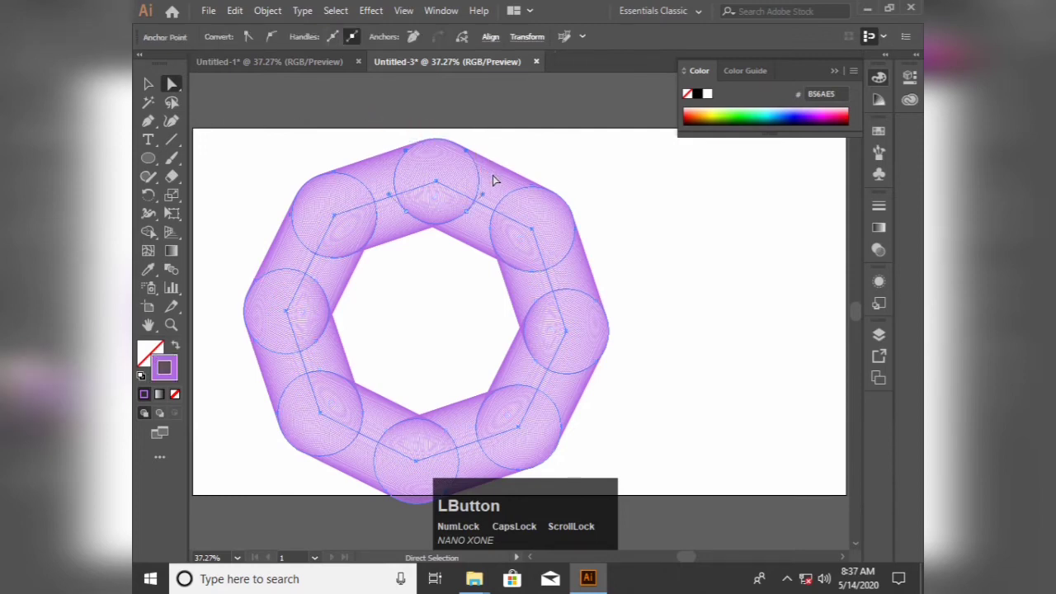
{"action": "left_click_drag", "start_coordinate": [395, 127], "coordinate": [475, 272]}
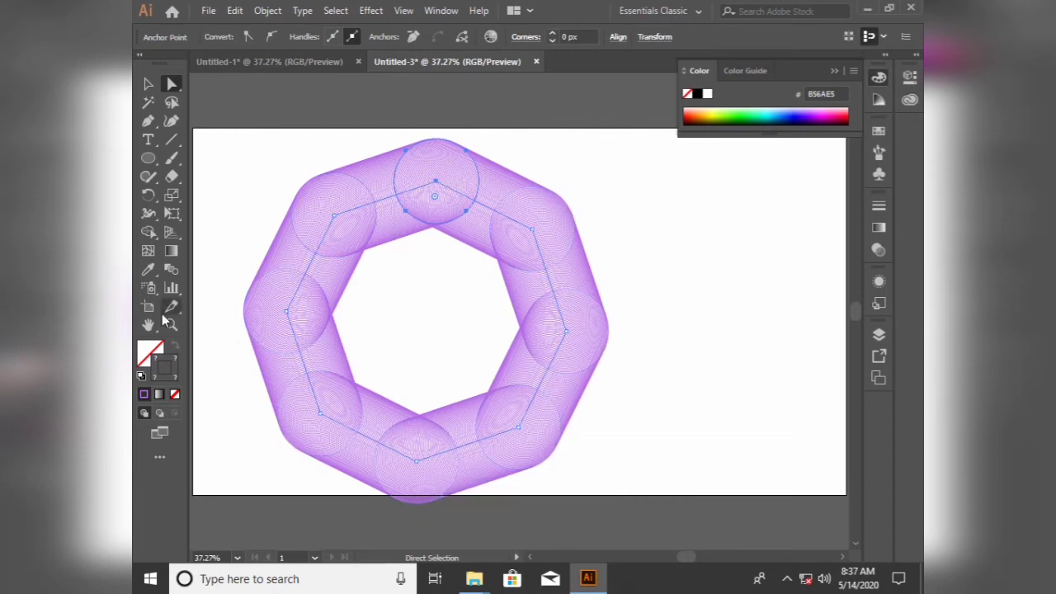
{"action": "double_click", "coordinate": [163, 360]}
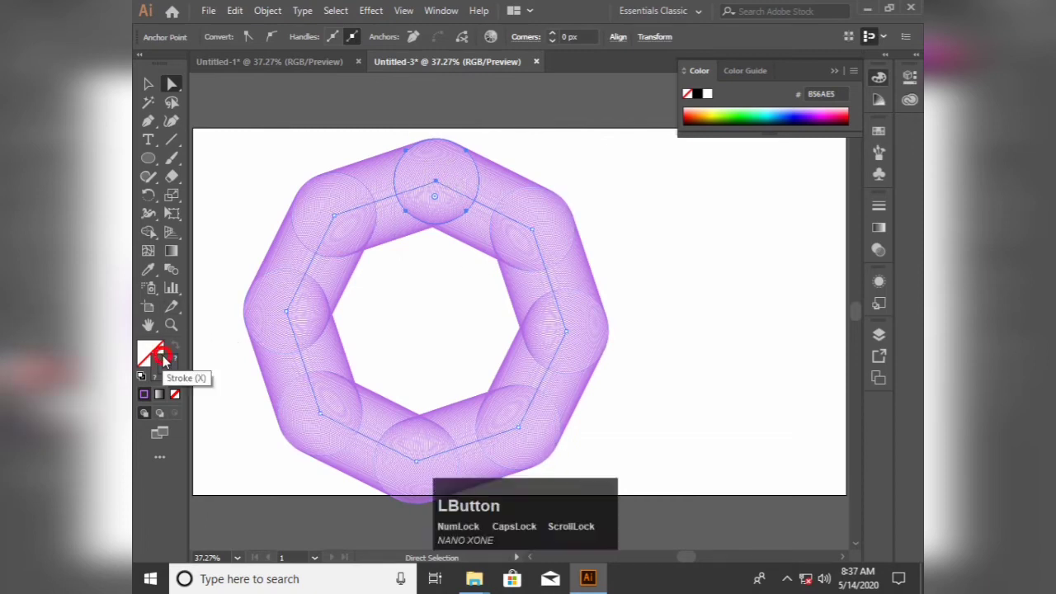
{"action": "left_click", "coordinate": [432, 206]}
{"action": "left_click_drag", "start_coordinate": [432, 206], "coordinate": [436, 200]}
{"action": "left_click", "coordinate": [685, 190]}
Recolour the upper-right circle of the ring green, trying 63FF55 and 55E900.
{"action": "left_click_drag", "start_coordinate": [532, 152], "coordinate": [631, 296]}
{"action": "left_click_drag", "start_coordinate": [767, 113], "coordinate": [736, 110]}
{"action": "left_click", "coordinate": [884, 78]}
{"action": "left_click", "coordinate": [884, 78]}
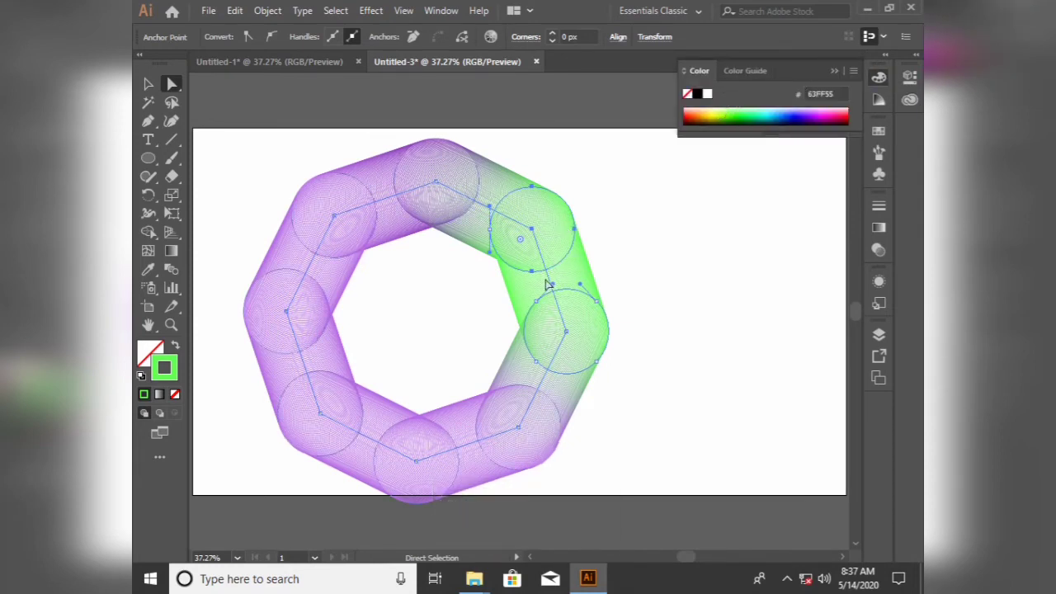
{"action": "left_click", "coordinate": [732, 111]}
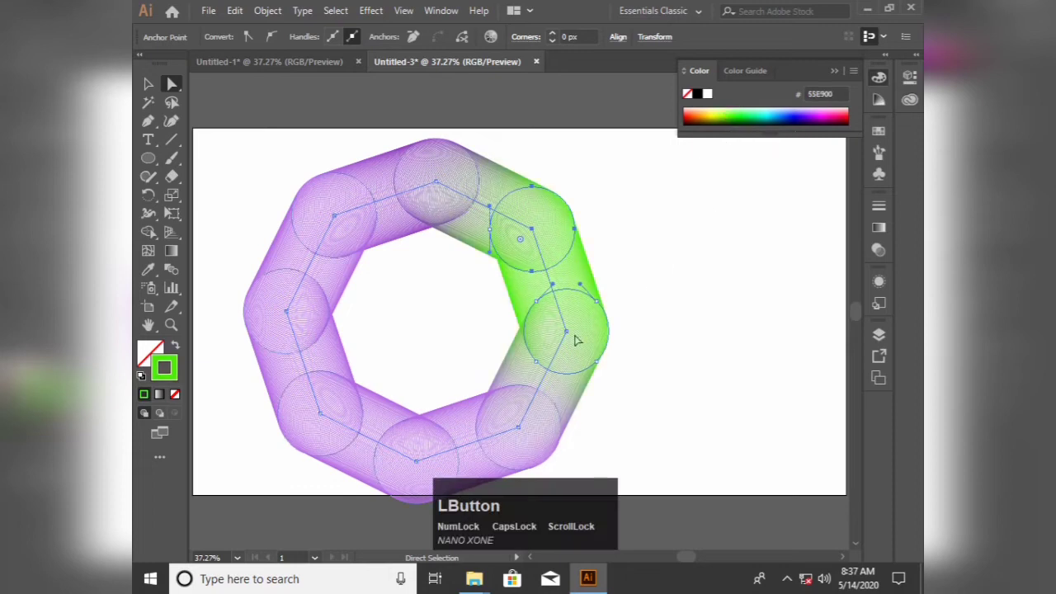
Recolour the right, lower-right and bottom circles blue (0088FF), and the left and lower-left circles violet-blue (3C2AFF).
{"action": "left_click_drag", "start_coordinate": [399, 347], "coordinate": [557, 498]}
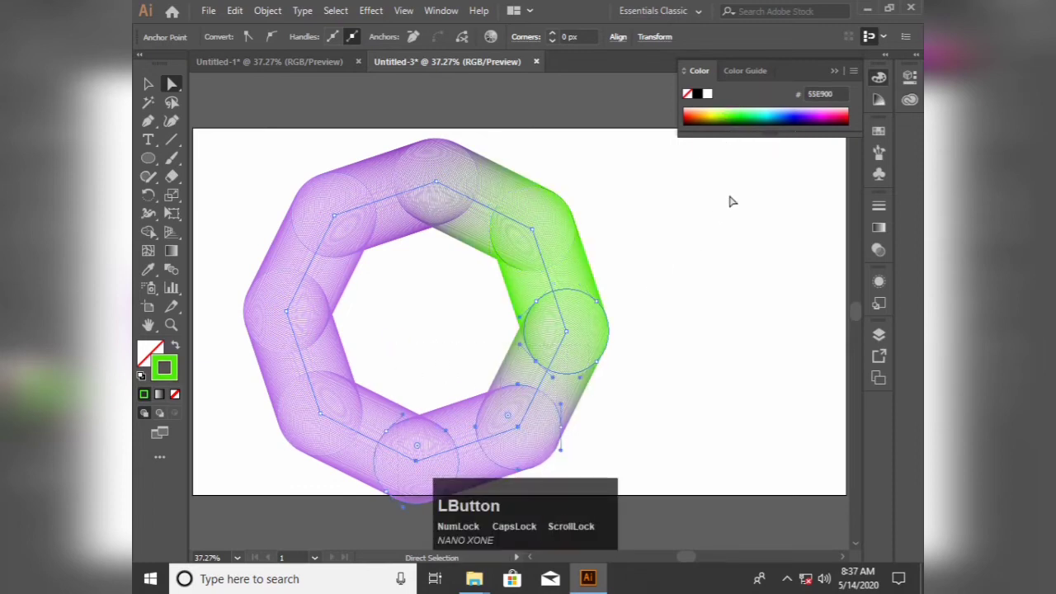
{"action": "left_click", "coordinate": [788, 116]}
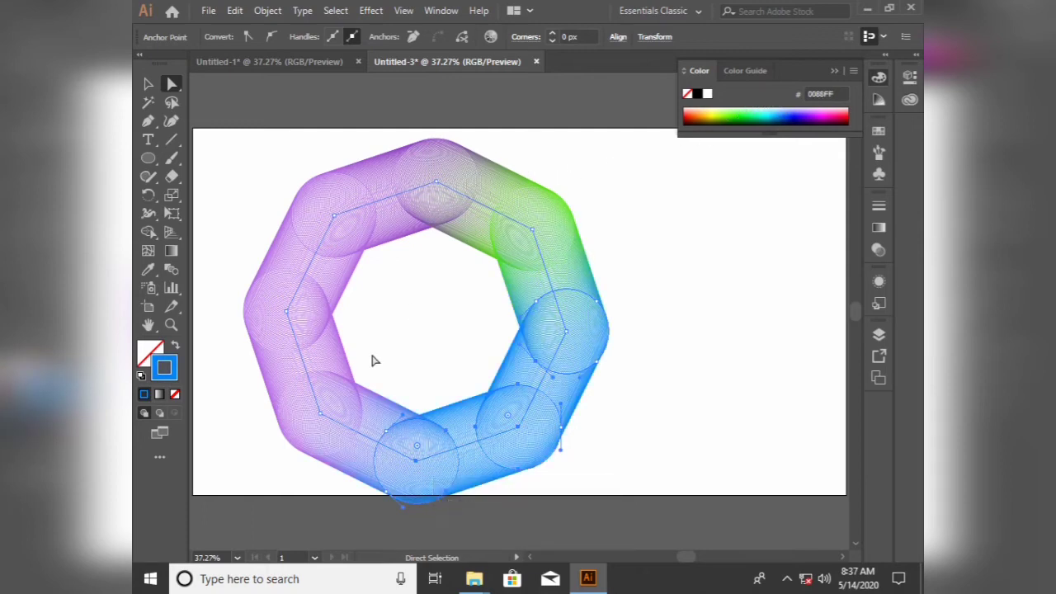
{"action": "left_click_drag", "start_coordinate": [235, 346], "coordinate": [371, 470]}
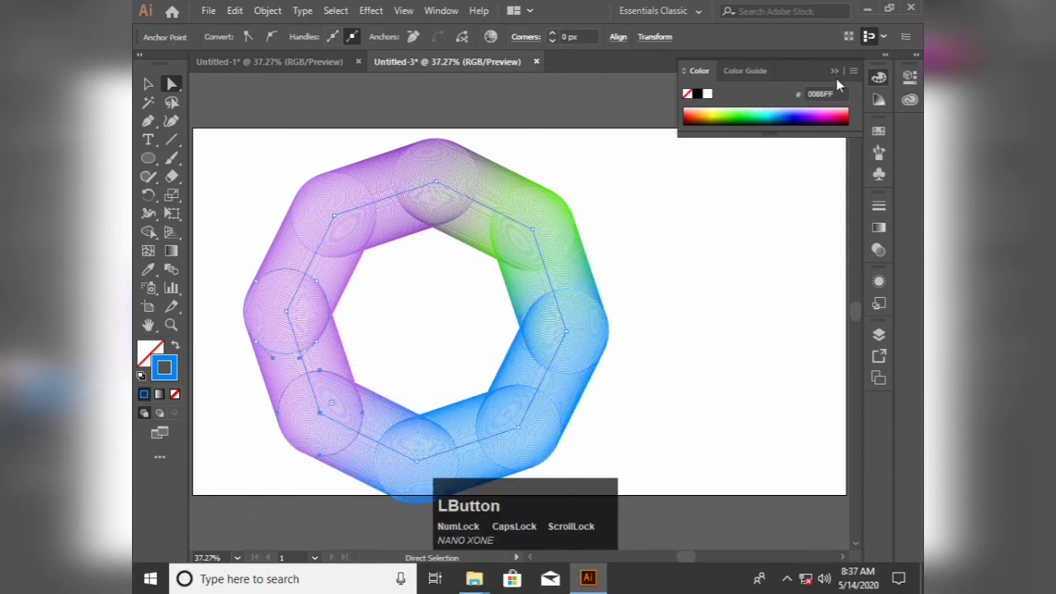
{"action": "left_click", "coordinate": [794, 113]}
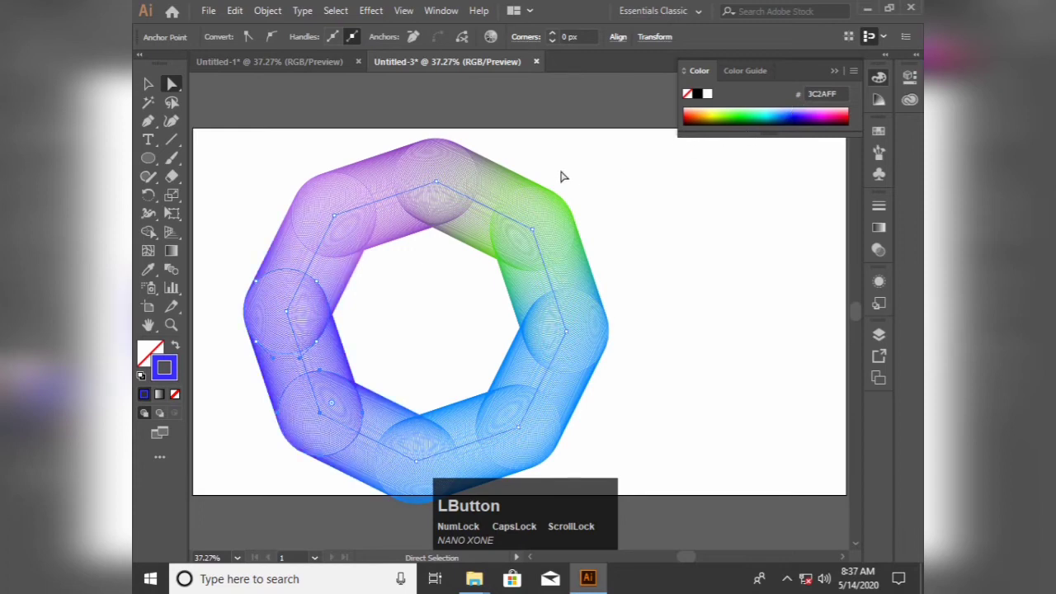
Try yellow-green (C7FF15), white (FFFFFF) and green strokes on the ring's upper-right circle.
{"action": "left_click_drag", "start_coordinate": [541, 169], "coordinate": [505, 250]}
{"action": "left_click", "coordinate": [717, 109]}
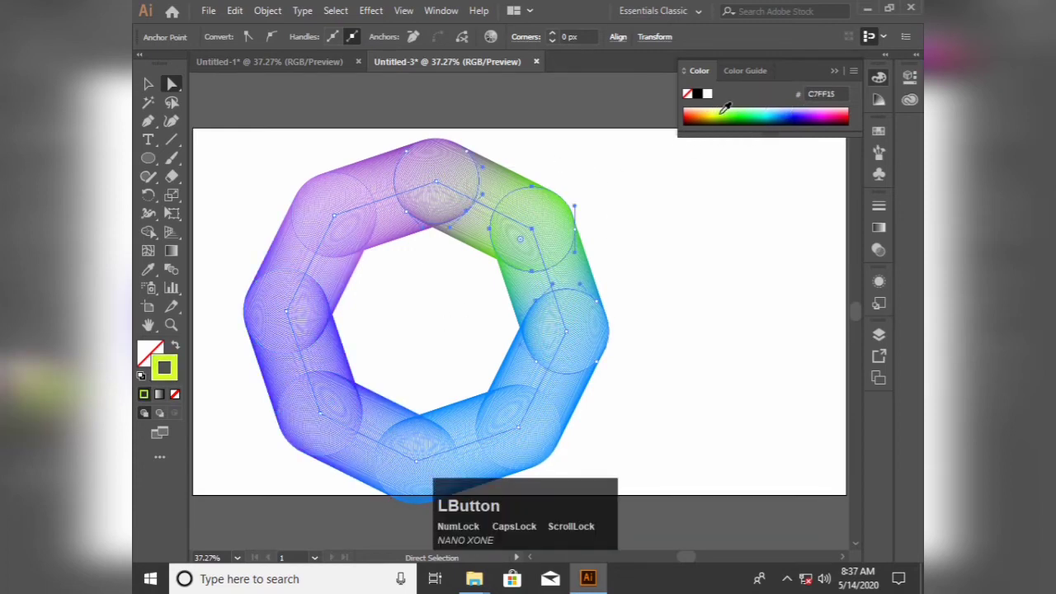
{"action": "left_click", "coordinate": [733, 109]}
{"action": "left_click", "coordinate": [739, 108]}
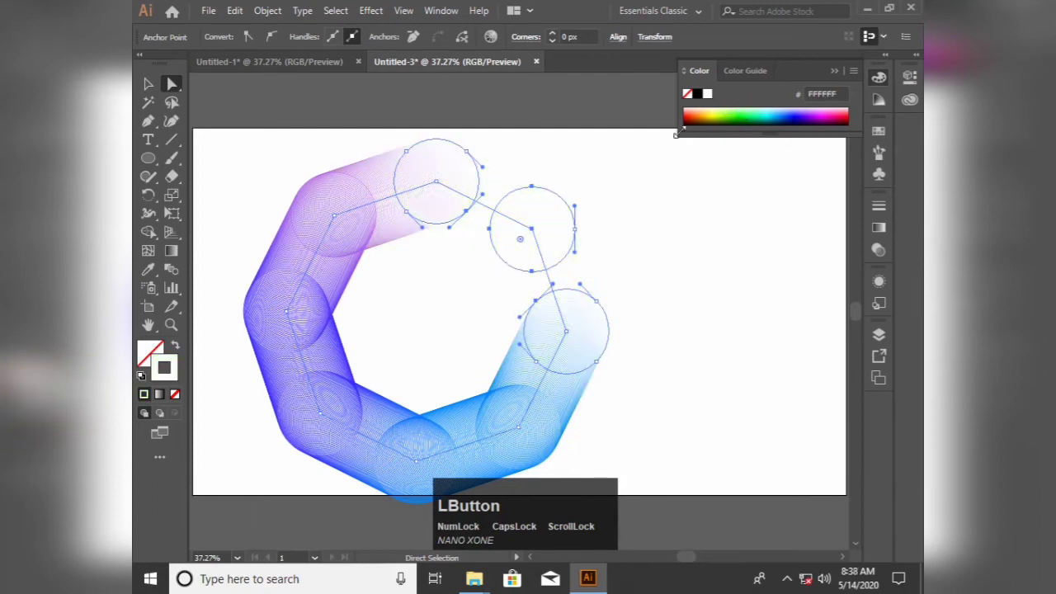
{"action": "left_click_drag", "start_coordinate": [493, 150], "coordinate": [547, 191]}
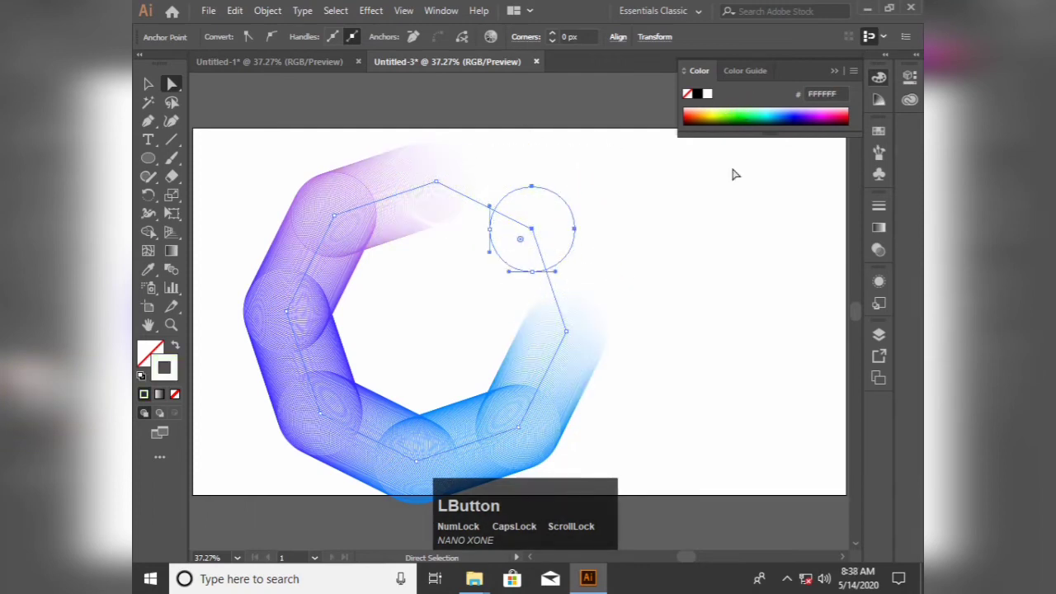
{"action": "left_click", "coordinate": [769, 106]}
Recolour the right and upper-right circles magenta, and try yellow and cyan on the top circle before settling on blue 0035D4.
{"action": "left_click_drag", "start_coordinate": [627, 250], "coordinate": [577, 338]}
{"action": "left_click", "coordinate": [835, 113]}
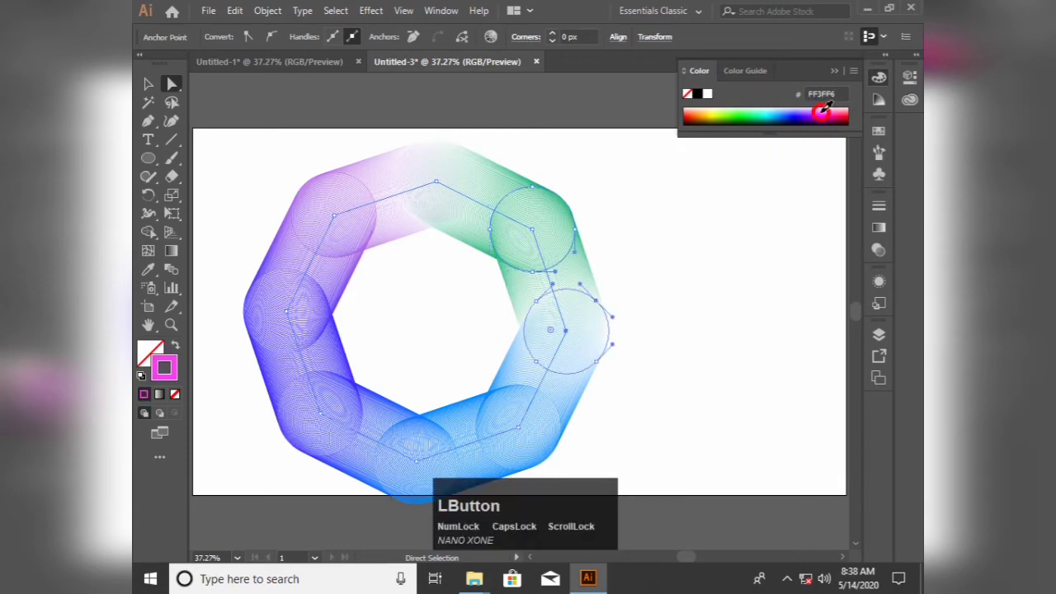
{"action": "left_click_drag", "start_coordinate": [341, 142], "coordinate": [533, 163]}
{"action": "left_click", "coordinate": [717, 111]}
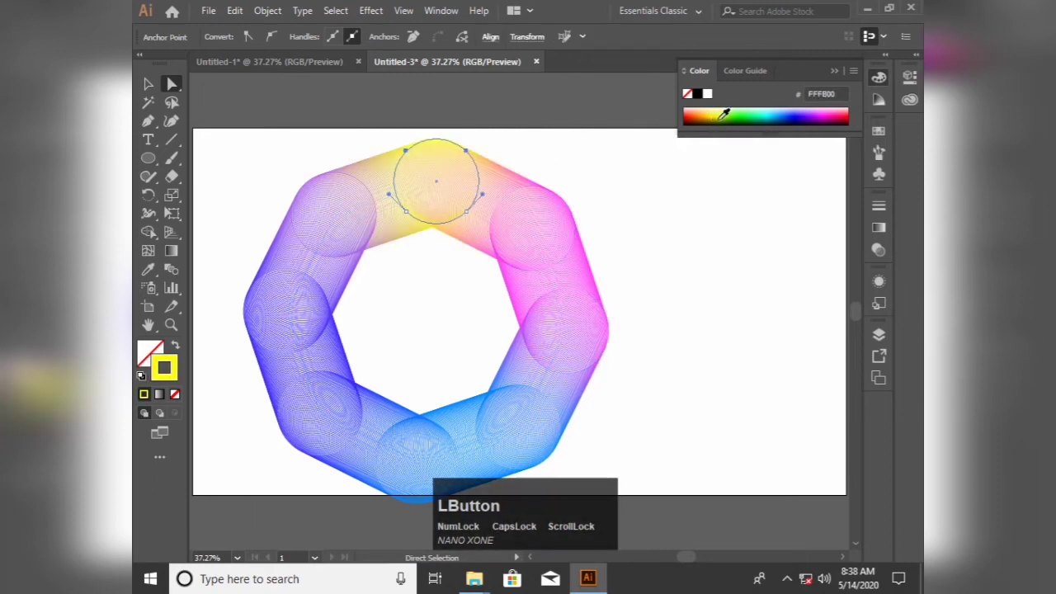
{"action": "left_click", "coordinate": [748, 113]}
{"action": "left_click", "coordinate": [766, 110]}
{"action": "left_click", "coordinate": [776, 113]}
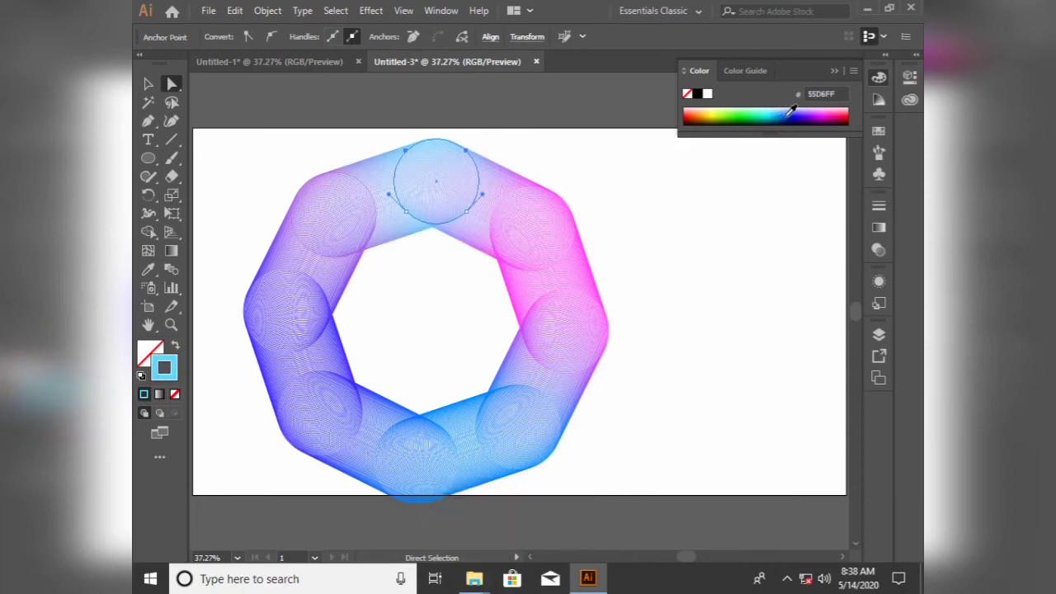
{"action": "left_click", "coordinate": [790, 112]}
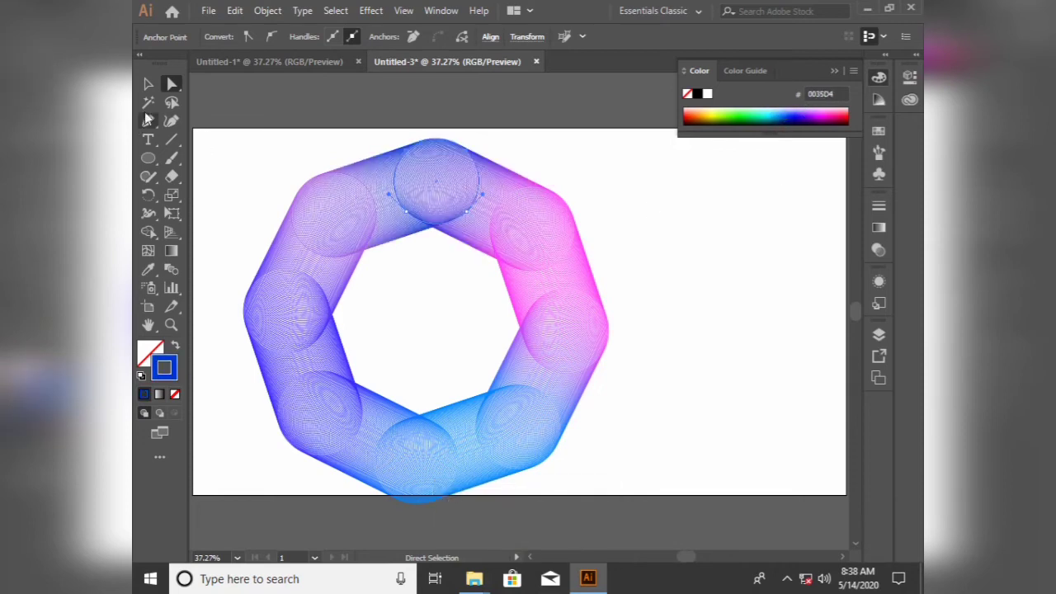
Select the whole ring and reopen its blend options with the preview enabled, keeping the dialog clear of the ring.
{"action": "left_click", "coordinate": [147, 83]}
{"action": "left_click", "coordinate": [661, 221]}
{"action": "scroll", "coordinate": [673, 250], "scroll_direction": "down", "scroll_amount": 2, "text": "alt"}
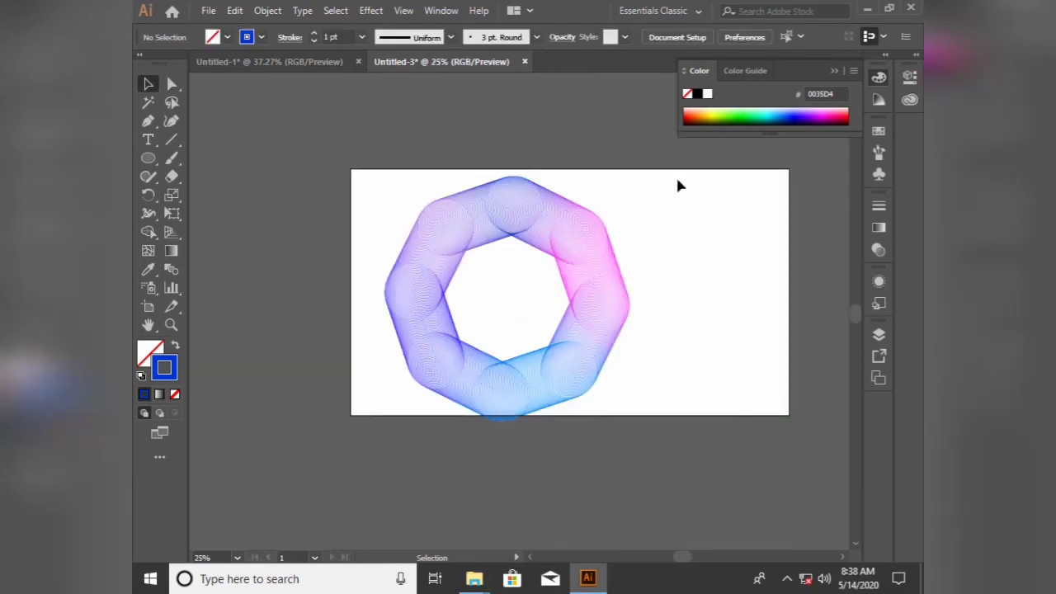
{"action": "left_click_drag", "start_coordinate": [363, 147], "coordinate": [658, 415]}
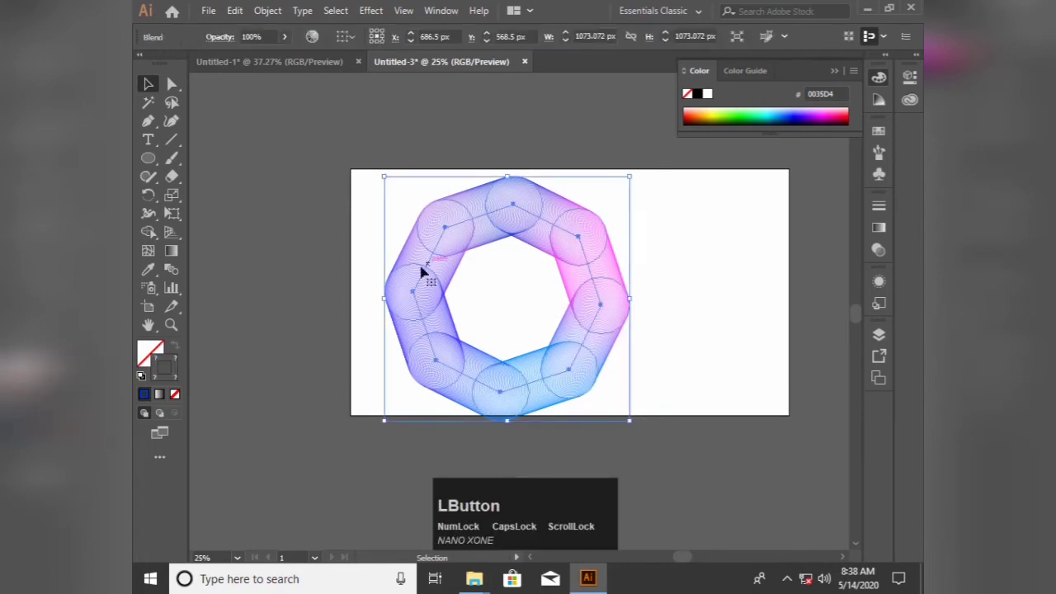
{"action": "left_click", "coordinate": [170, 270]}
{"action": "double_click", "coordinate": [170, 271]}
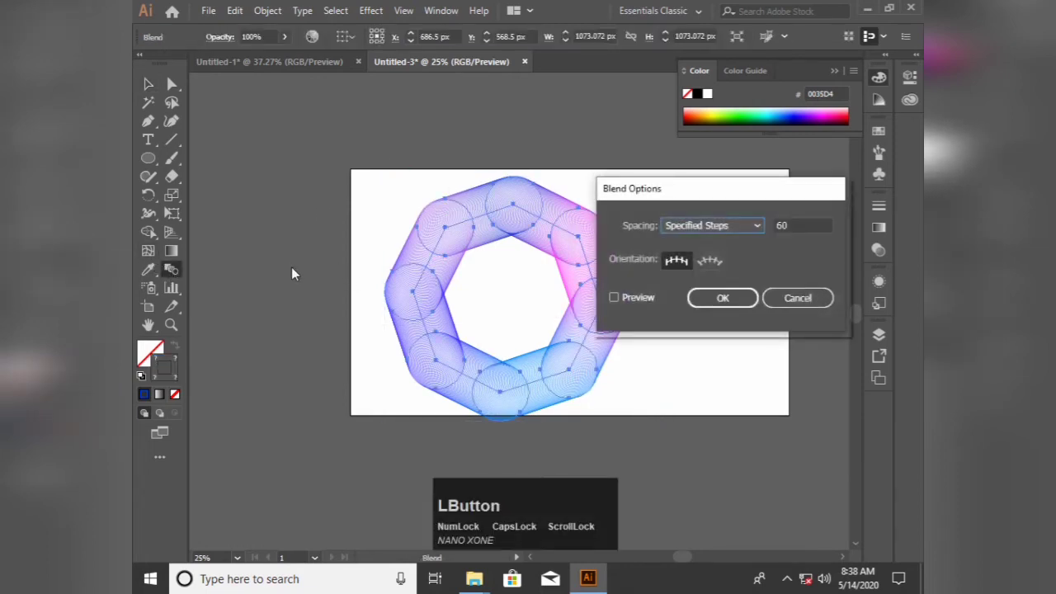
{"action": "left_click", "coordinate": [615, 296]}
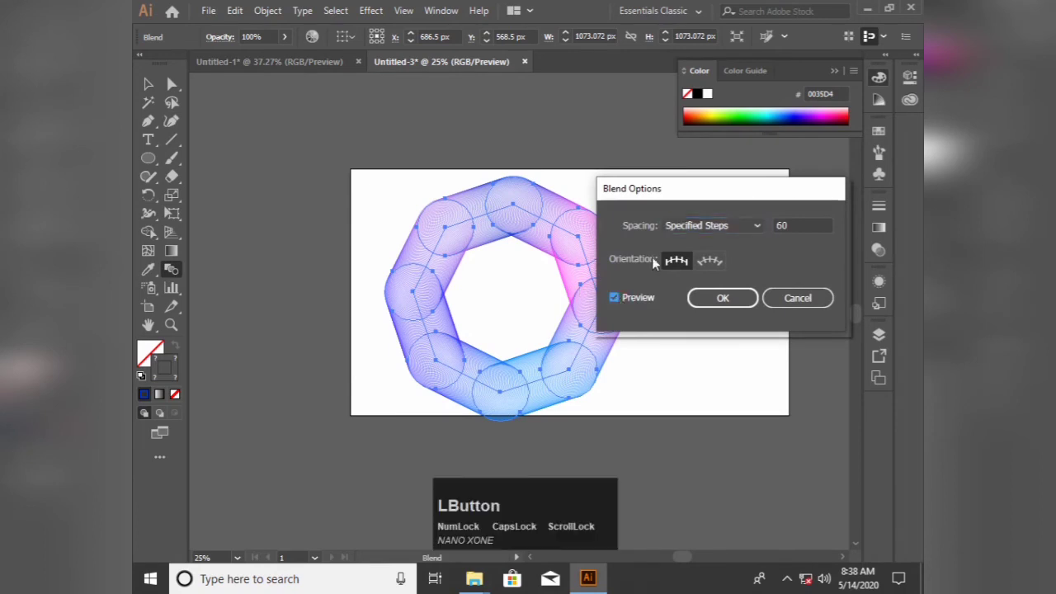
{"action": "left_click_drag", "start_coordinate": [745, 188], "coordinate": [796, 170]}
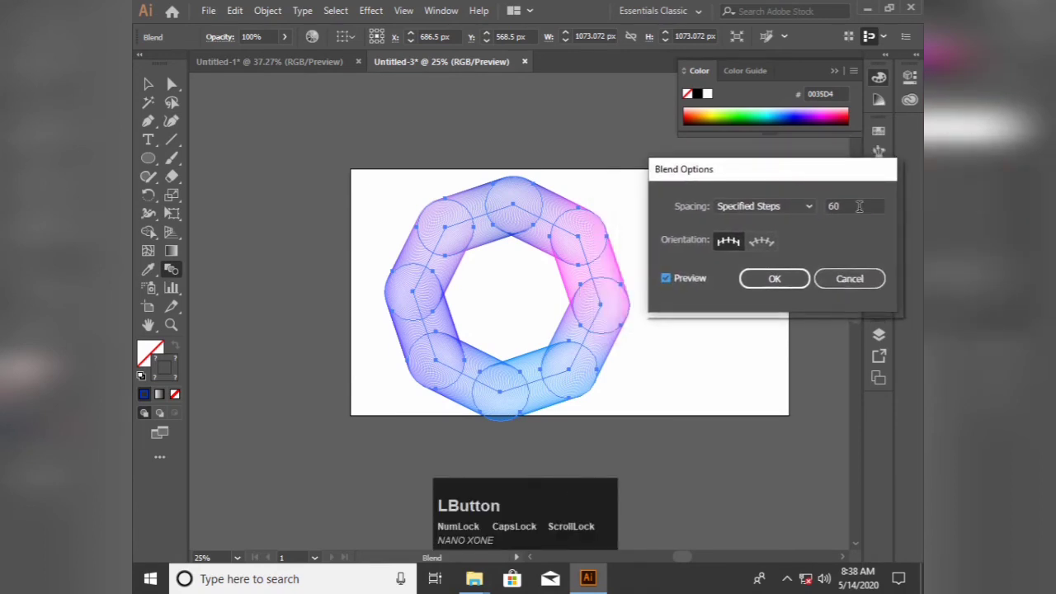
Compare different numbers of blend steps on the ring, including 80, and apply the blend options.
{"action": "left_click", "coordinate": [859, 206]}
{"action": "scroll", "coordinate": [854, 206], "scroll_direction": "up", "scroll_amount": 10}
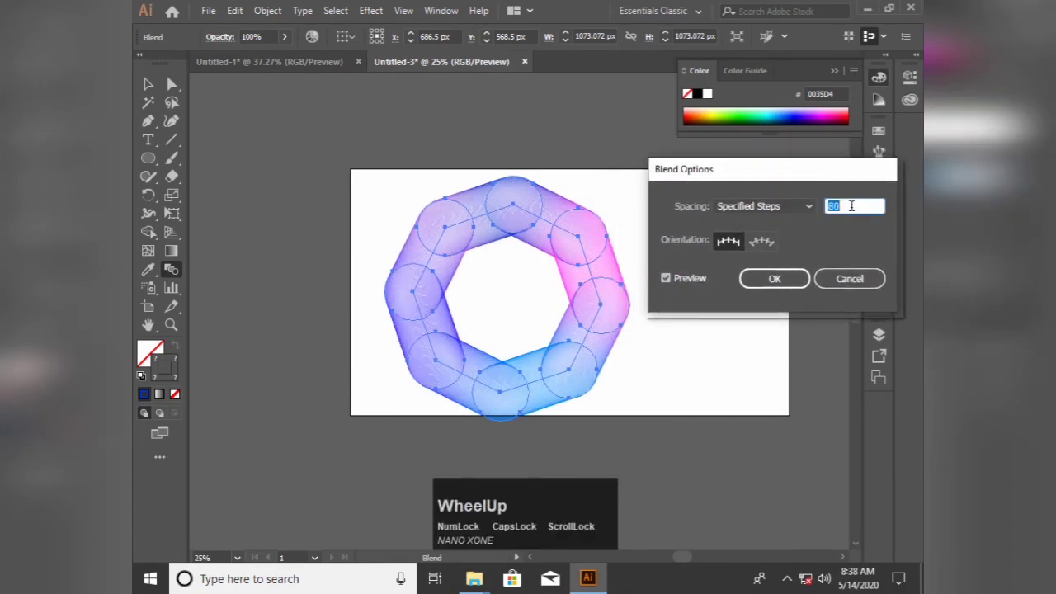
{"action": "scroll", "coordinate": [851, 206], "scroll_direction": "down", "scroll_amount": 2}
{"action": "scroll", "coordinate": [851, 206], "scroll_direction": "down", "scroll_amount": 20}
{"action": "scroll", "coordinate": [851, 206], "scroll_direction": "up", "scroll_amount": 2}
{"action": "left_click", "coordinate": [784, 278]}
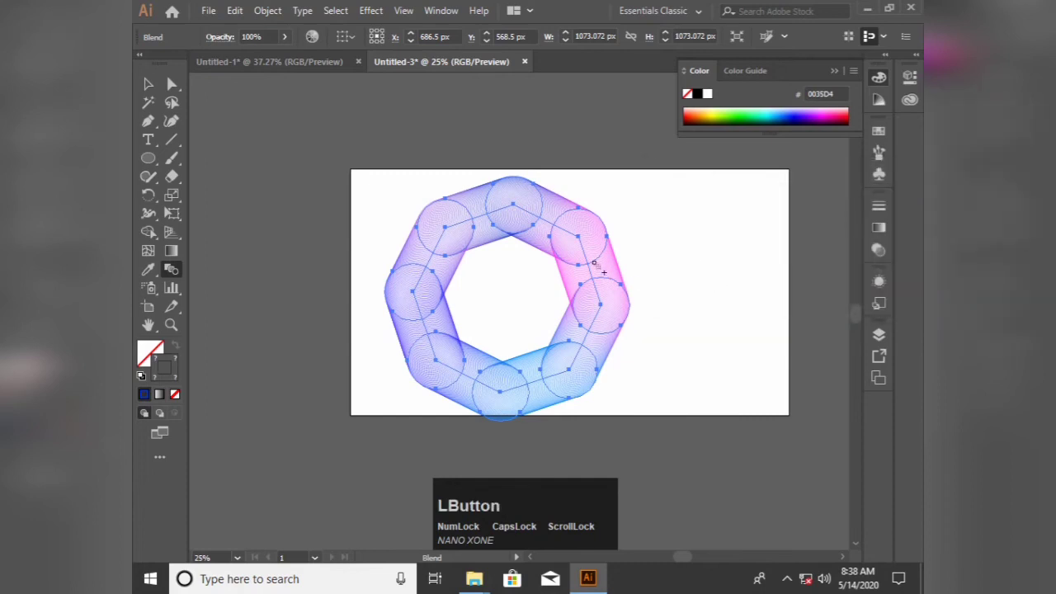
Scale the ring down proportionally about its centre to 705 px wide and 705 px high.
{"action": "left_click", "coordinate": [148, 84]}
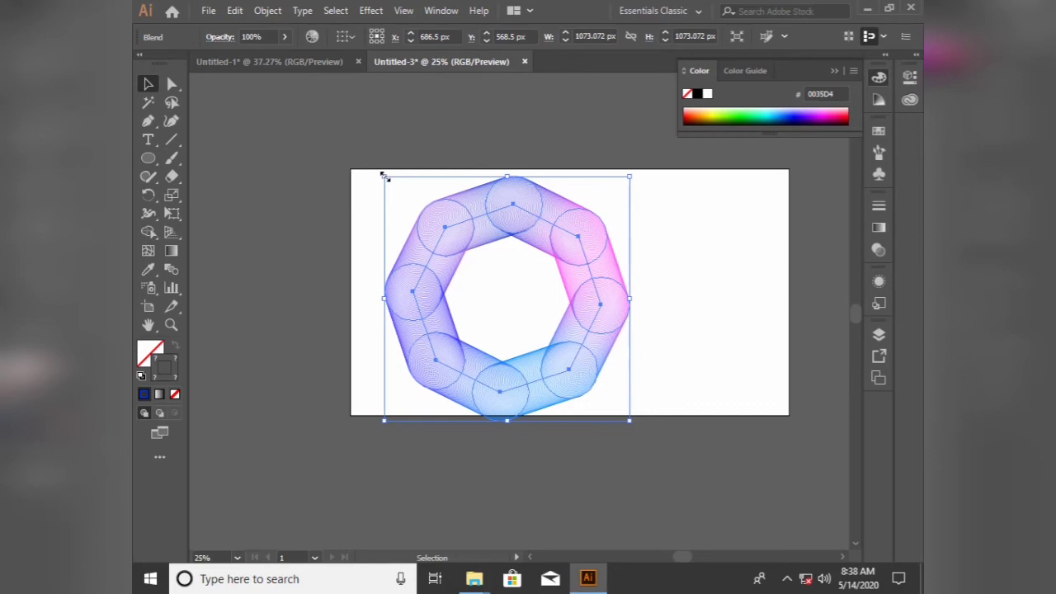
{"action": "key", "text": "alt"}
{"action": "left_click_drag", "start_coordinate": [384, 176], "coordinate": [424, 206]}
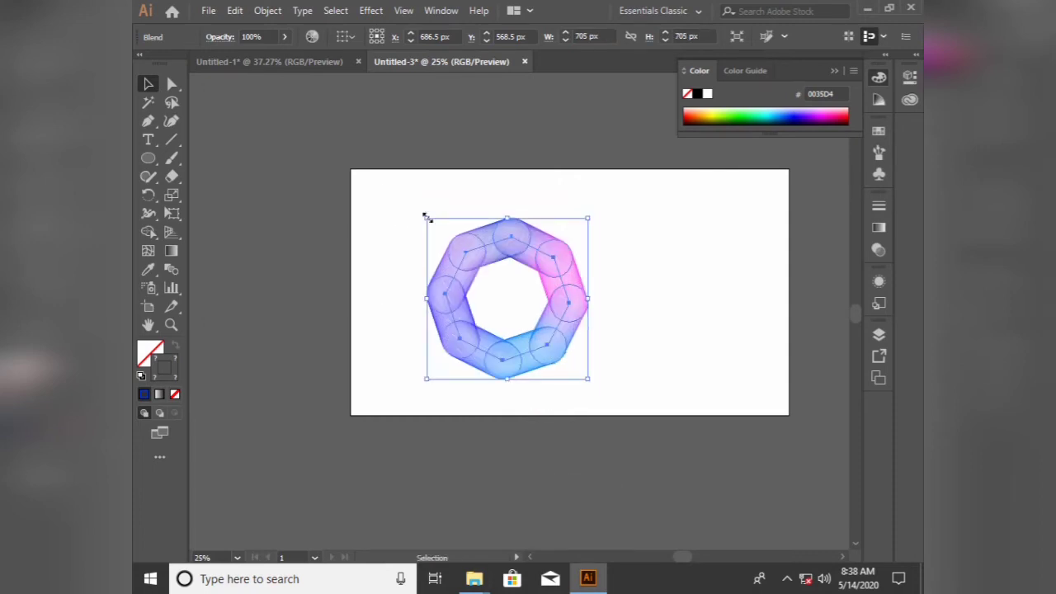
Move the ring off the artboard into the empty area on its left, deleting the extra copy made there.
{"action": "left_click_drag", "start_coordinate": [465, 253], "coordinate": [210, 202]}
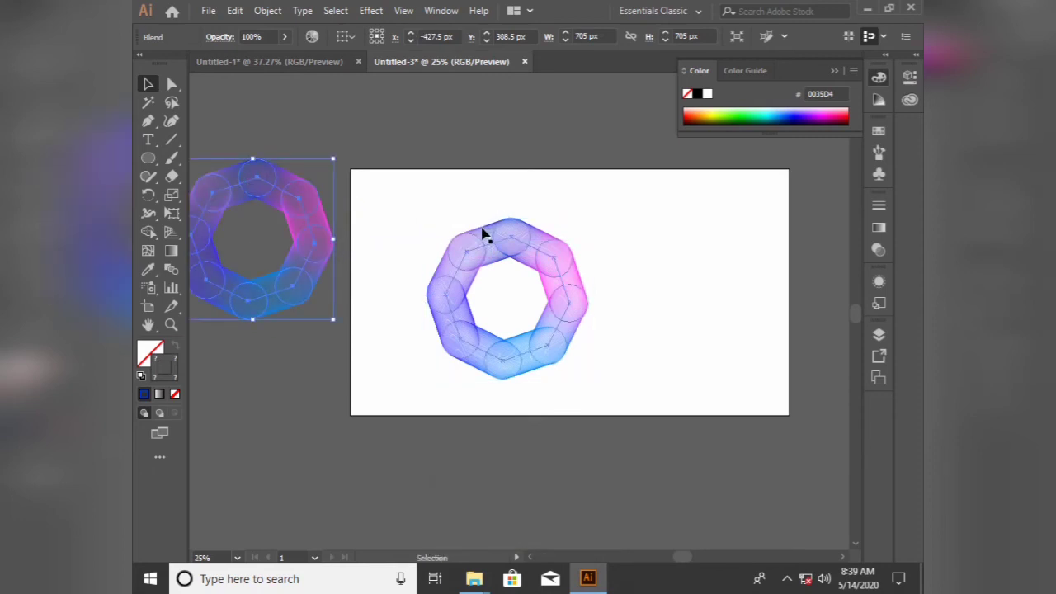
{"action": "key", "text": "Delete"}
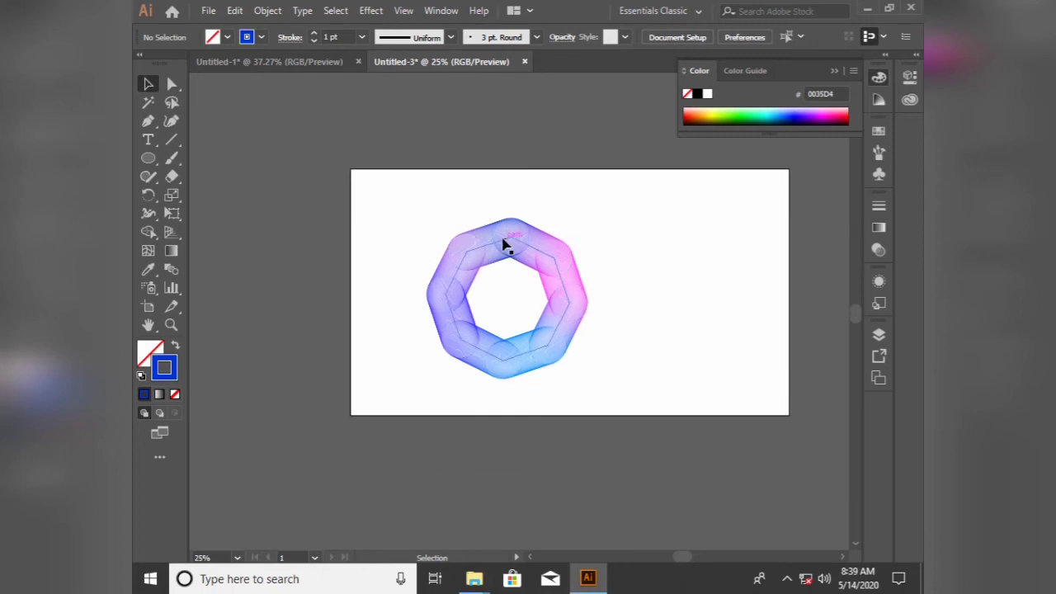
{"action": "left_click_drag", "start_coordinate": [505, 245], "coordinate": [253, 154]}
Create a 4-point star on the artboard with radii 287.7867 px and 143.8933 px, and scale it down to about two-thirds.
{"action": "left_click", "coordinate": [147, 157]}
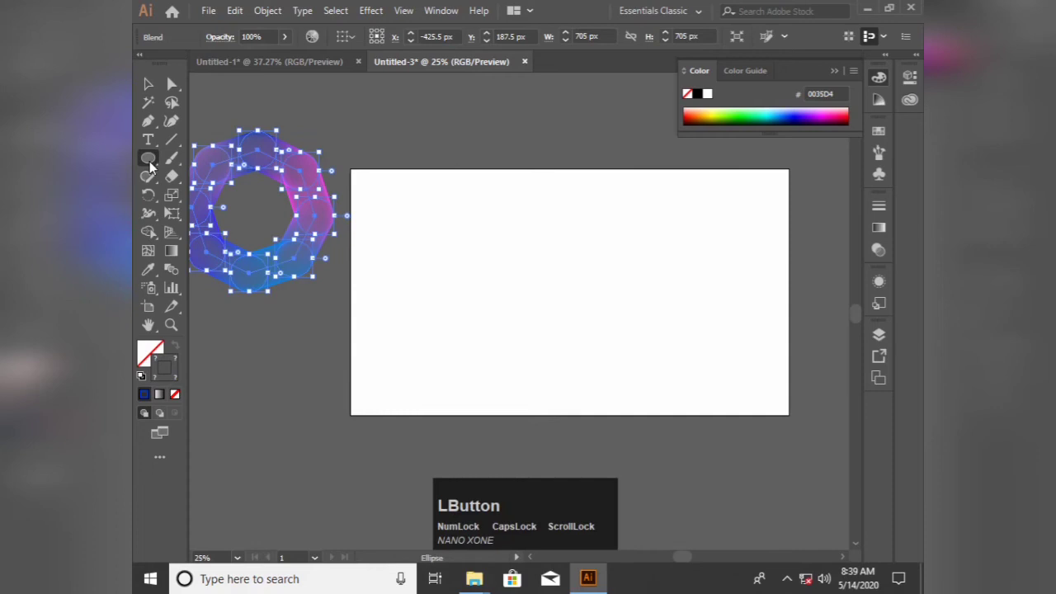
{"action": "right_click", "coordinate": [150, 162]}
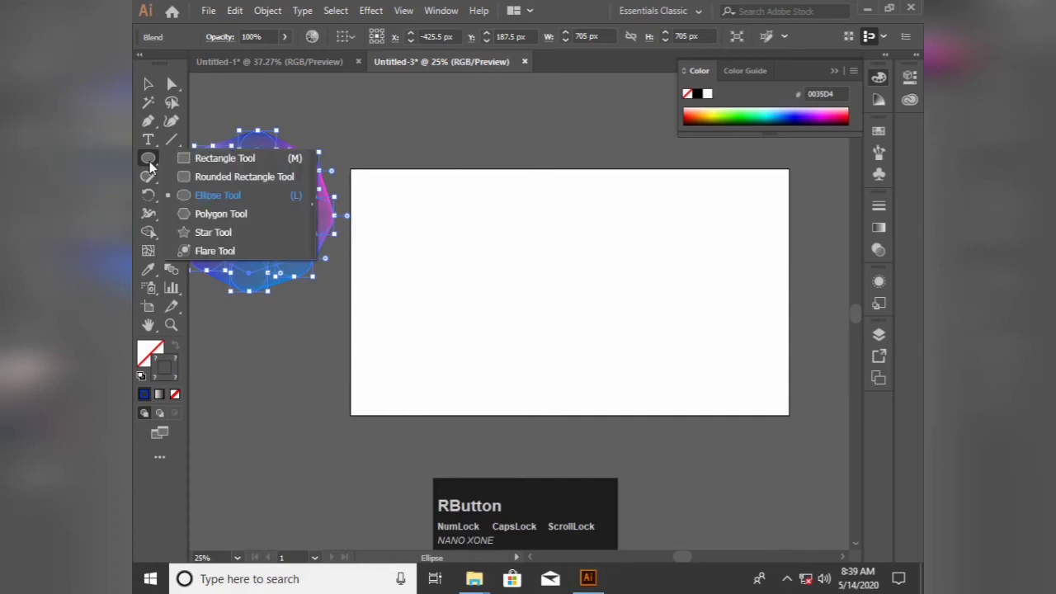
{"action": "left_click", "coordinate": [214, 232]}
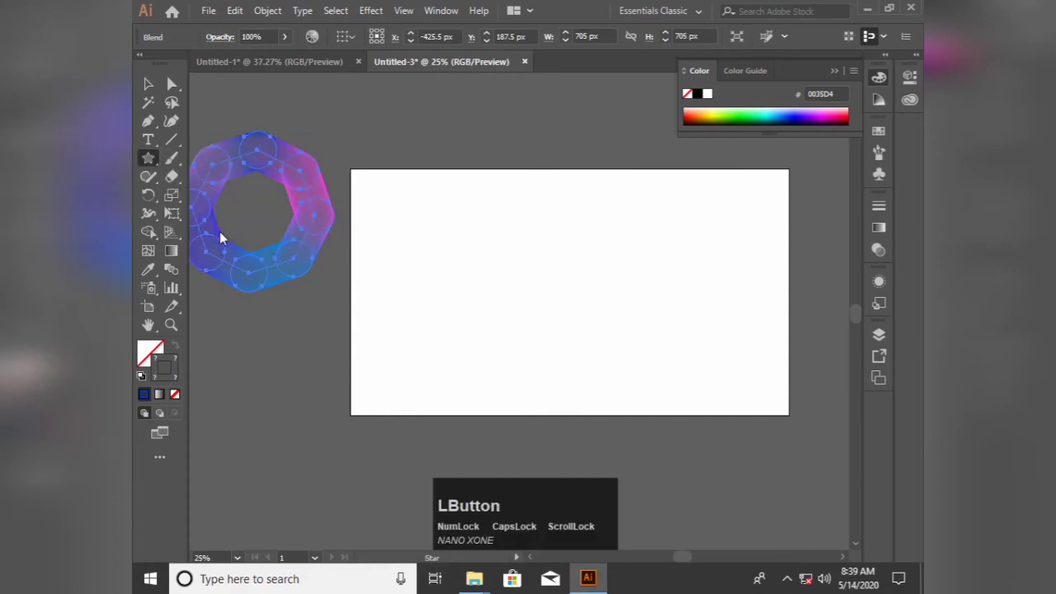
{"action": "left_click", "coordinate": [519, 252]}
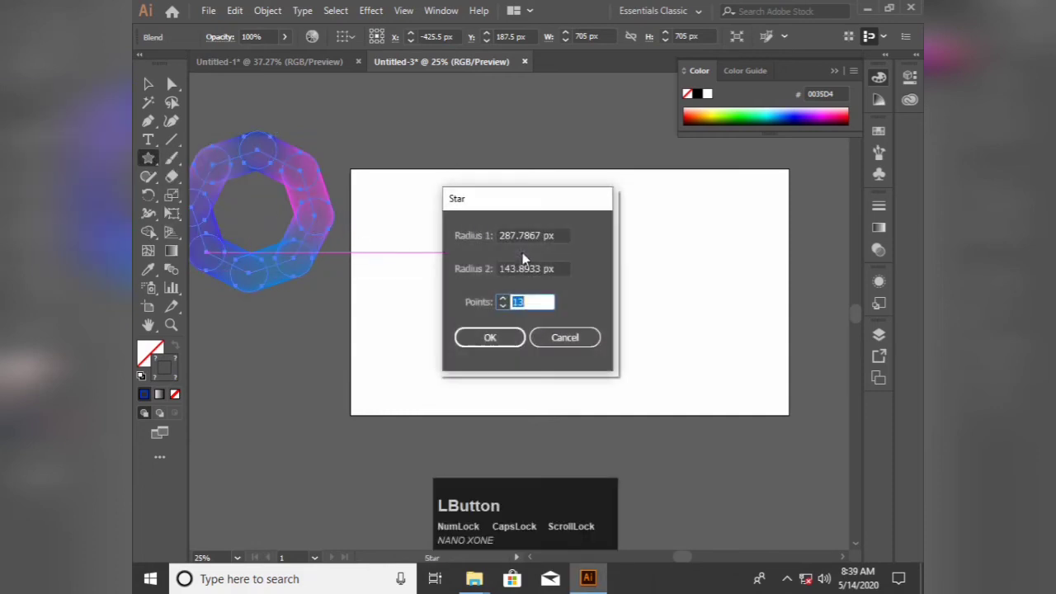
{"action": "left_click", "coordinate": [506, 302]}
{"action": "type", "text": "4"}
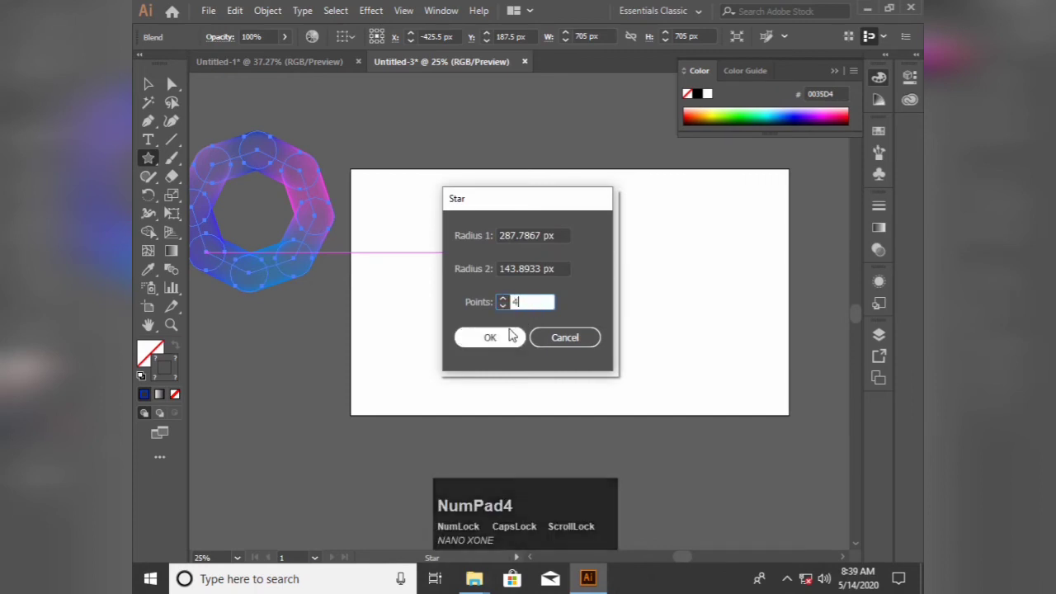
{"action": "left_click", "coordinate": [490, 338]}
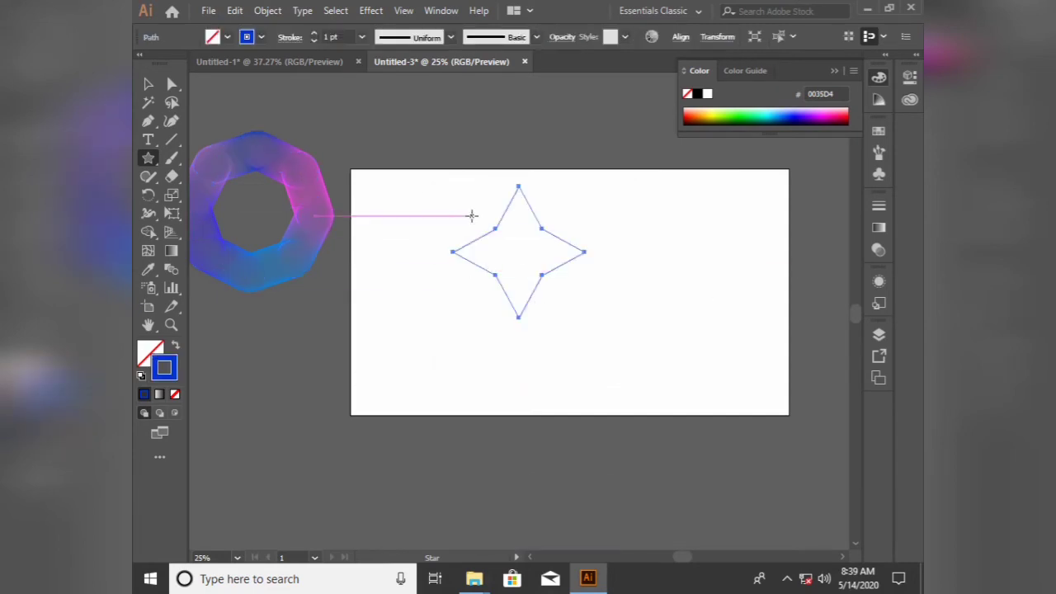
{"action": "left_click", "coordinate": [150, 87]}
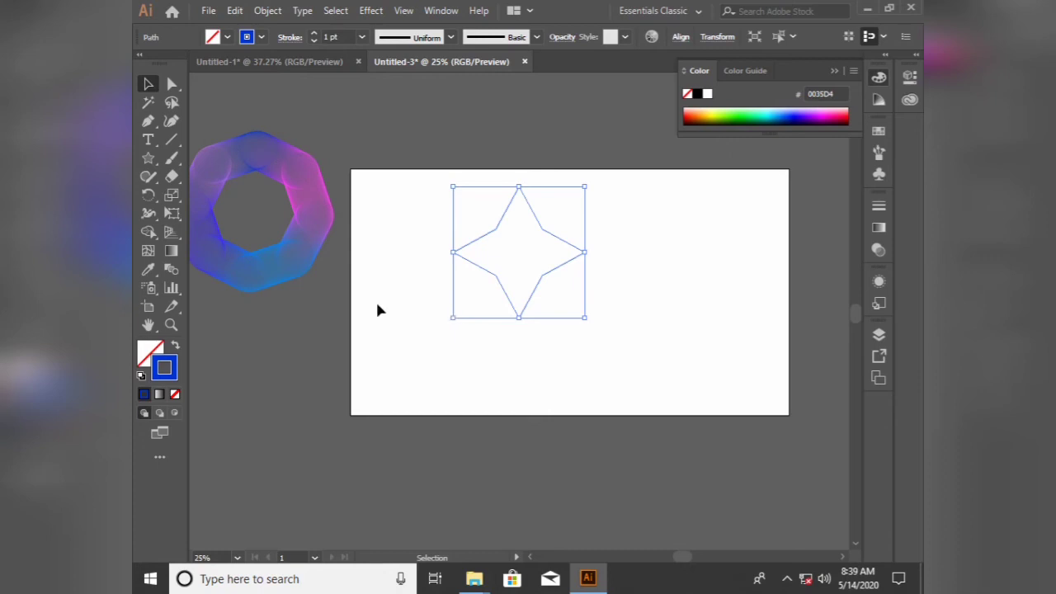
{"action": "left_click_drag", "start_coordinate": [452, 317], "coordinate": [498, 280]}
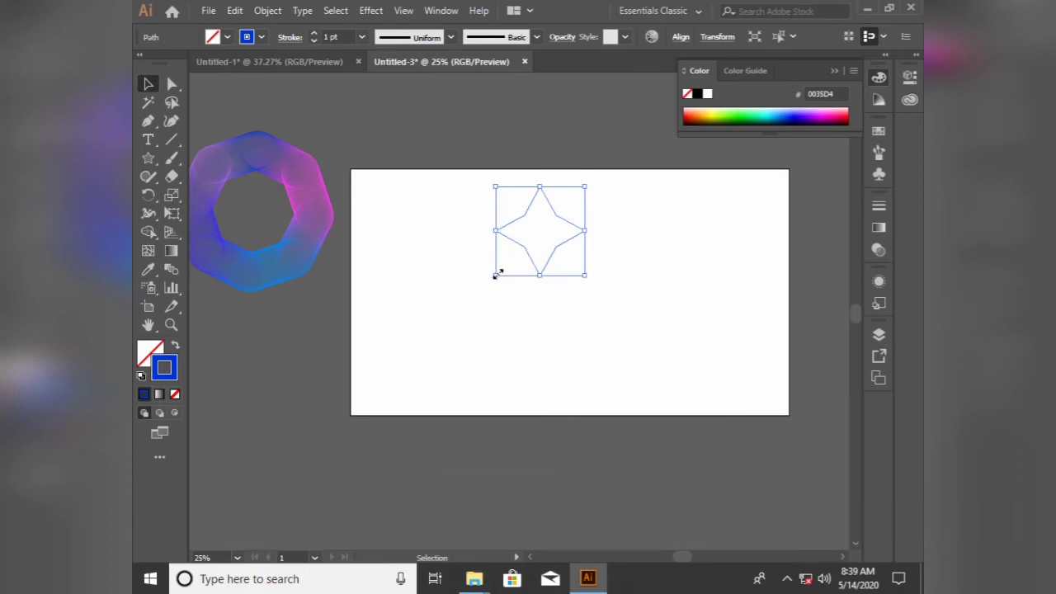
Scale the star down a little more and rotate repeated copies around a centre below it to form a ring of eight stars.
{"action": "left_click_drag", "start_coordinate": [495, 273], "coordinate": [518, 253]}
{"action": "left_click", "coordinate": [149, 196]}
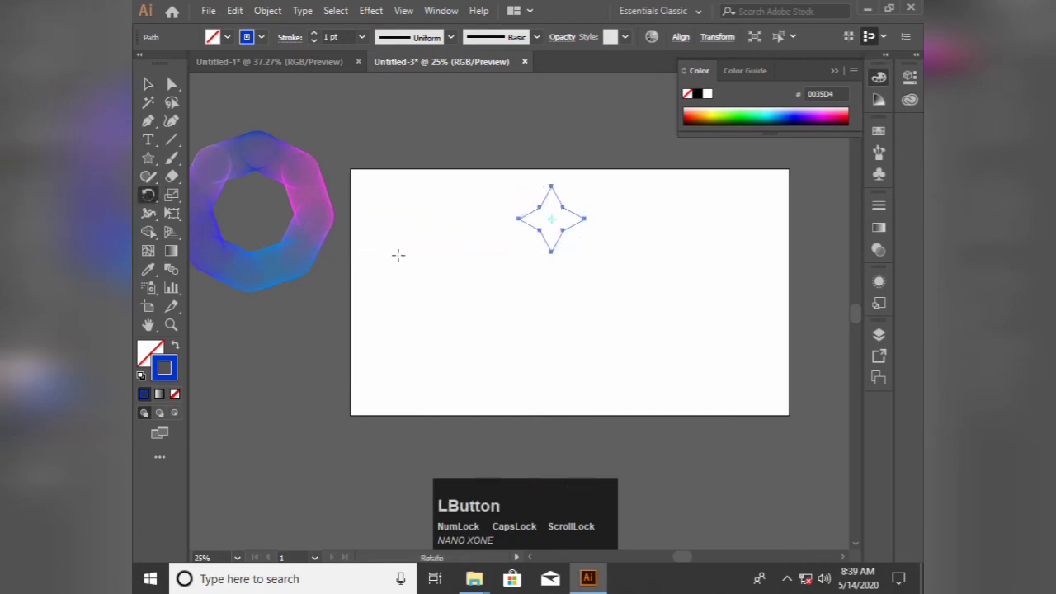
{"action": "left_click", "coordinate": [550, 297]}
{"action": "left_click_drag", "start_coordinate": [578, 230], "coordinate": [603, 257]}
{"action": "key", "text": "ctrl+d"}
{"action": "key", "text": "ctrl+d"}
{"action": "key", "text": "ctrl+d"}
{"action": "key", "text": "ctrl+d"}
{"action": "key", "text": "ctrl+d"}
{"action": "key", "text": "ctrl+d"}
{"action": "key", "text": "ctrl+d"}
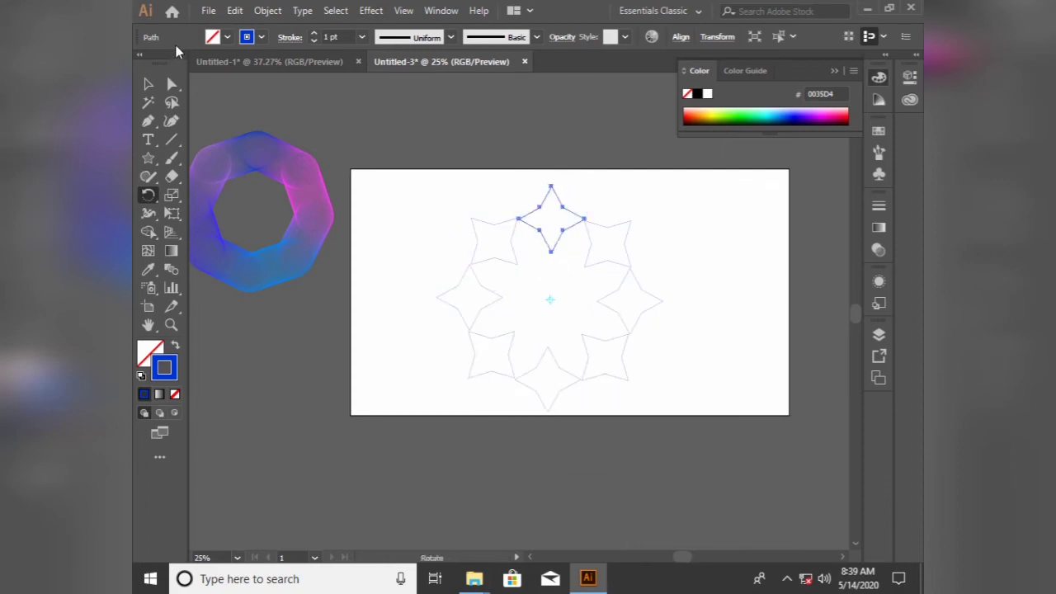
Select all eight stars on the artboard and blend them together.
{"action": "left_click", "coordinate": [149, 83]}
{"action": "left_click_drag", "start_coordinate": [418, 162], "coordinate": [831, 427]}
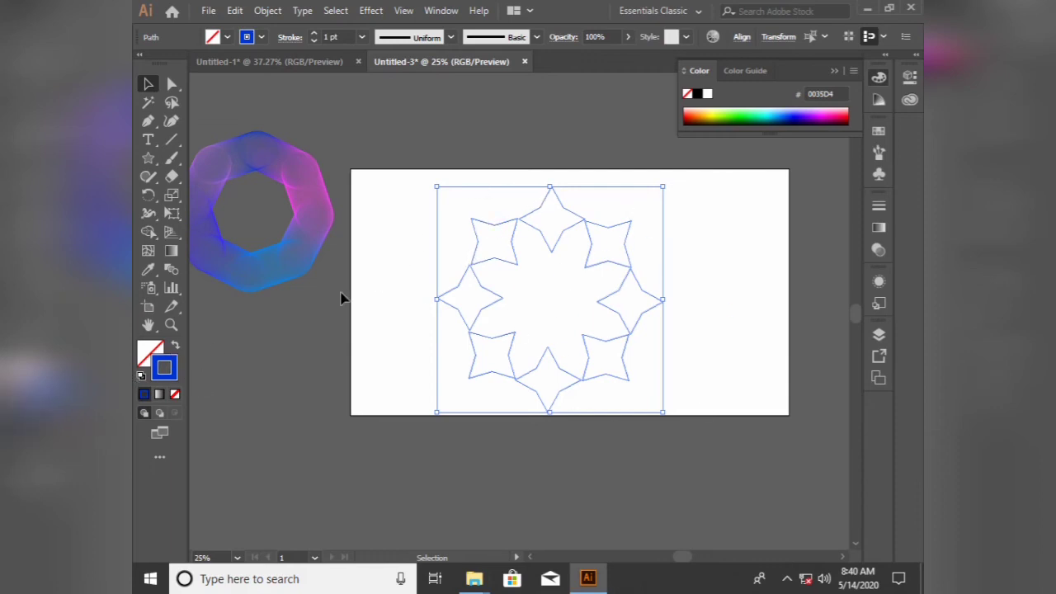
{"action": "key", "text": "ctrl+alt"}
{"action": "key", "text": "ctrl+alt+b"}
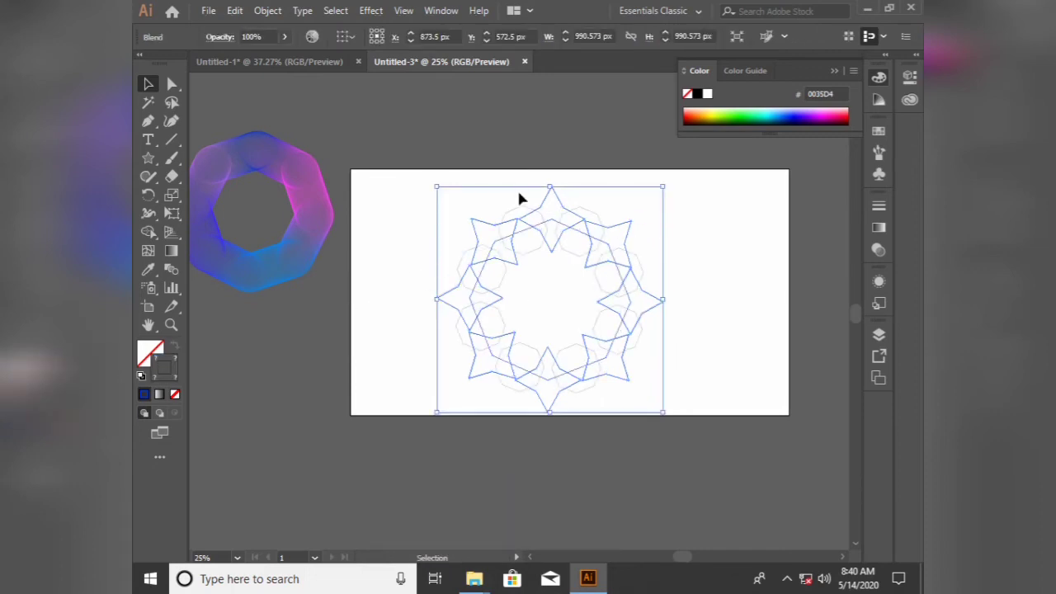
Preview the star ring's blend options, change the spacing to Specified Steps and raise the steps to 101.
{"action": "double_click", "coordinate": [171, 271]}
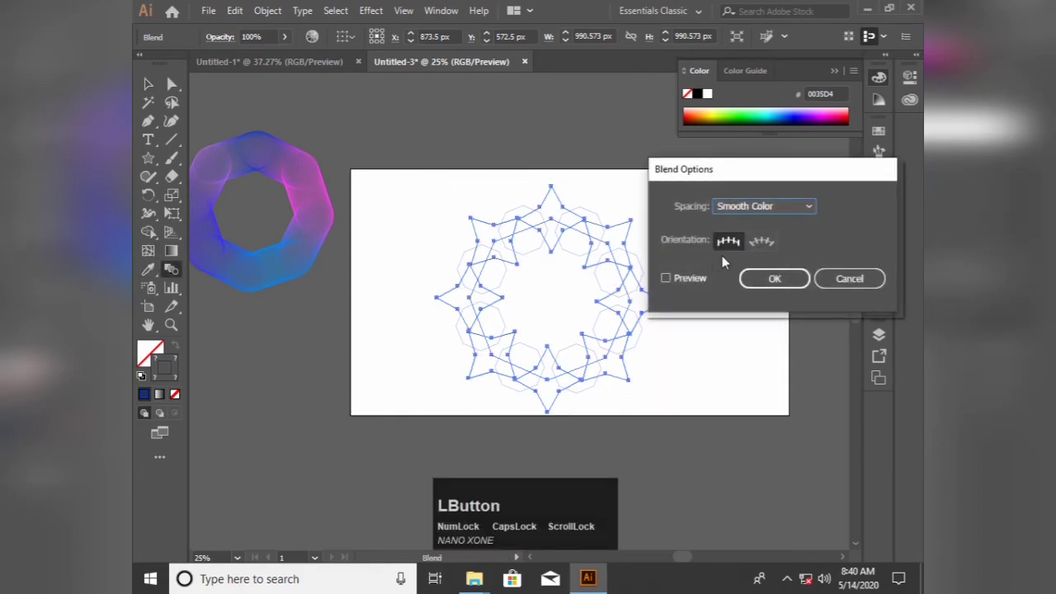
{"action": "left_click", "coordinate": [680, 276]}
{"action": "left_click", "coordinate": [791, 210]}
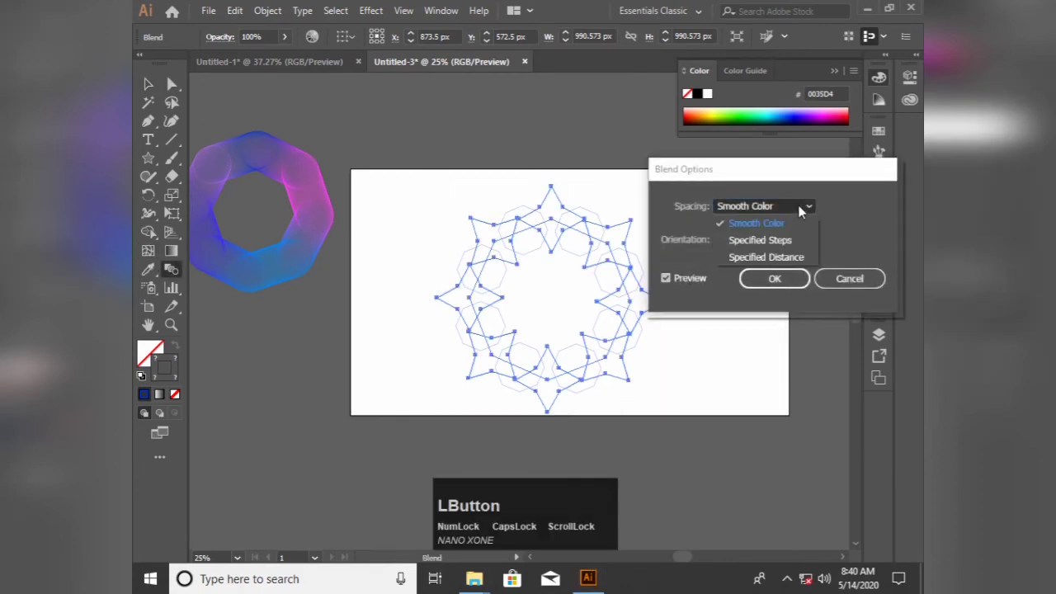
{"action": "left_click", "coordinate": [792, 241]}
{"action": "scroll", "coordinate": [866, 205], "scroll_direction": "up", "scroll_amount": 17}
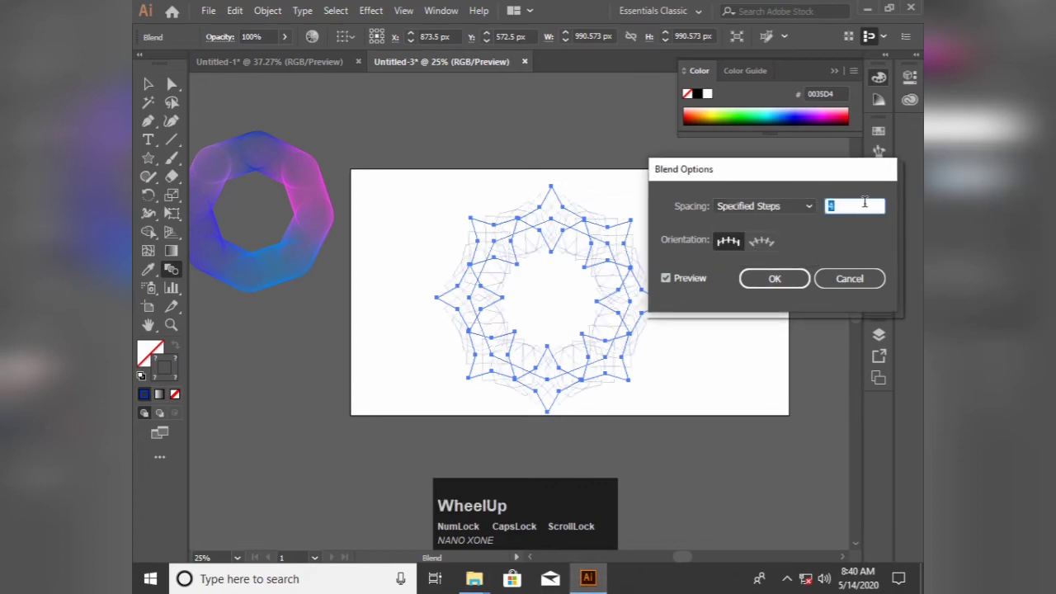
{"action": "scroll", "coordinate": [866, 205], "scroll_direction": "up", "scroll_amount": 20}
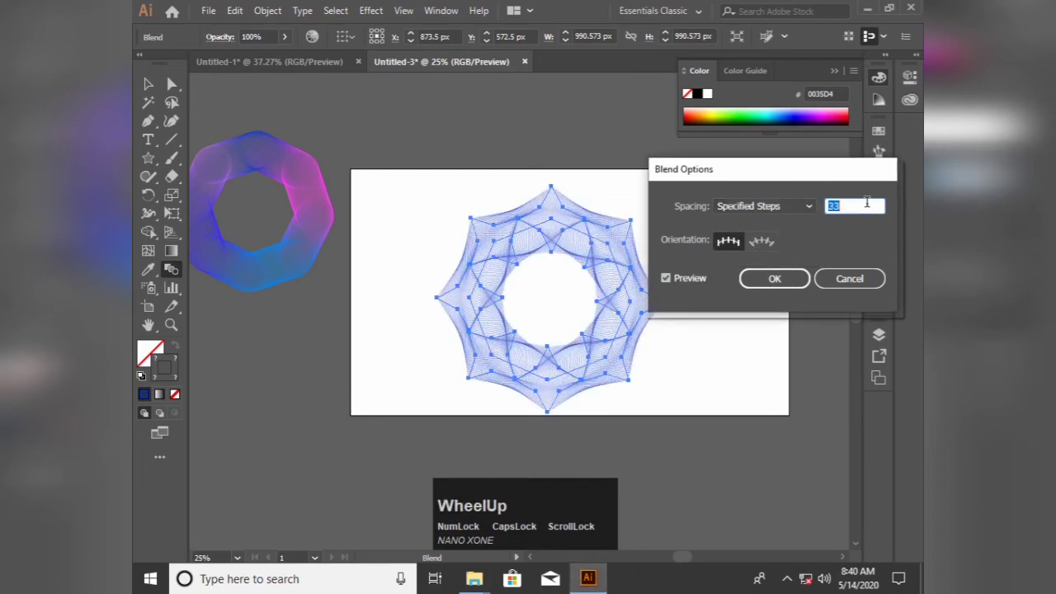
{"action": "scroll", "coordinate": [866, 202], "scroll_direction": "up", "scroll_amount": 9}
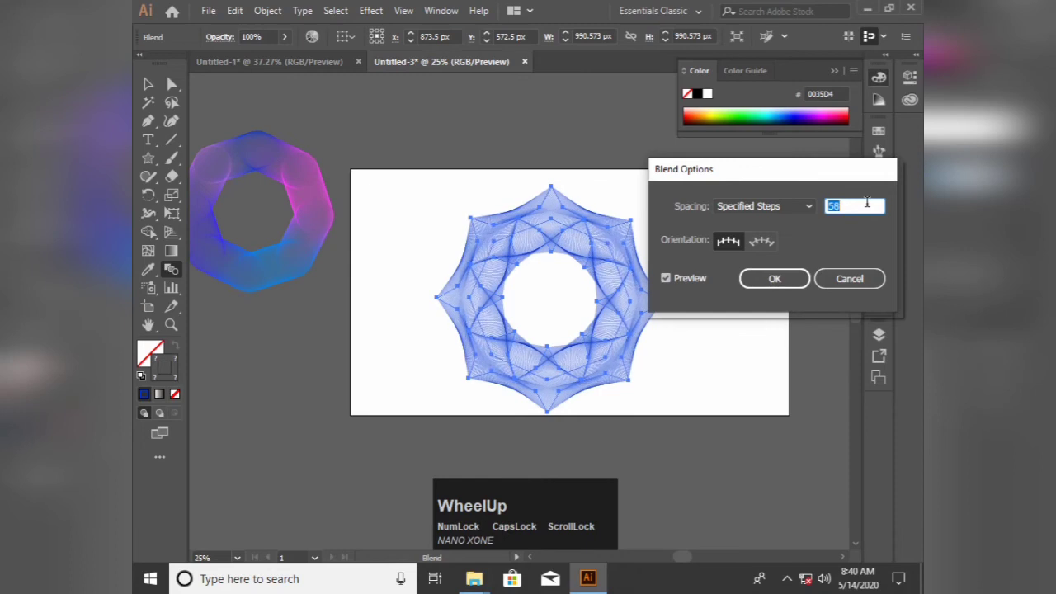
{"action": "scroll", "coordinate": [866, 202], "scroll_direction": "up", "scroll_amount": 20}
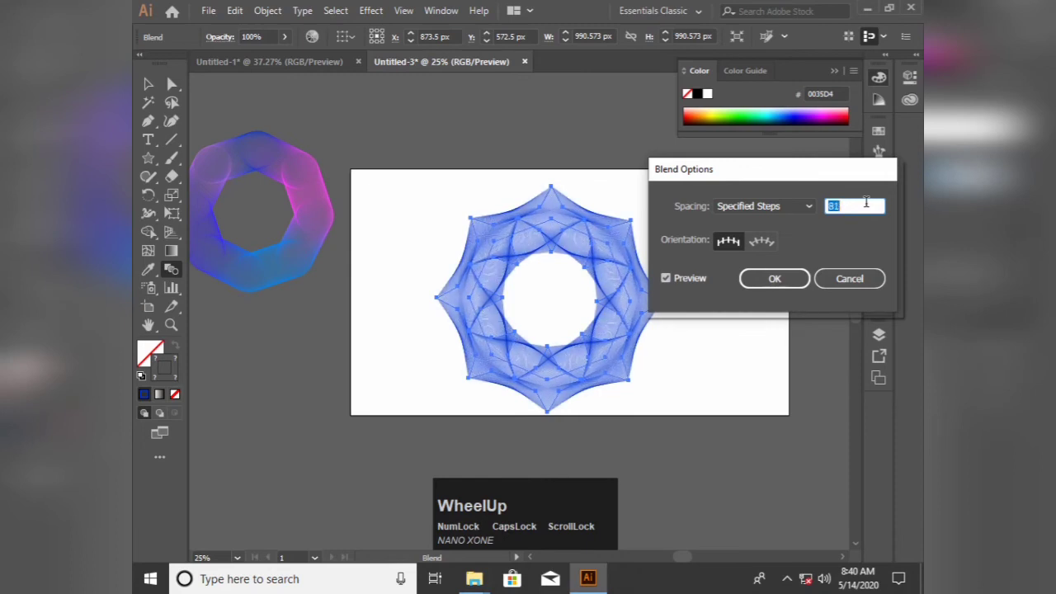
{"action": "scroll", "coordinate": [866, 202], "scroll_direction": "down", "scroll_amount": 3}
{"action": "scroll", "coordinate": [866, 202], "scroll_direction": "up", "scroll_amount": 5}
Compare the Align to Path orientation with Align to Page, keep Align to Page, and apply the blend with 83 specified steps.
{"action": "left_click", "coordinate": [756, 247]}
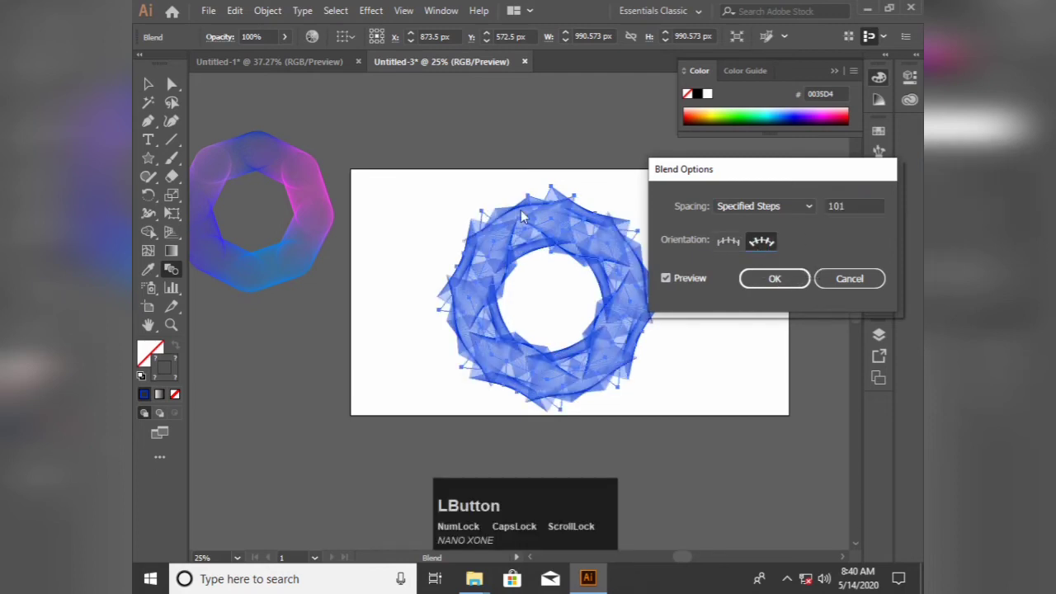
{"action": "left_click", "coordinate": [728, 241]}
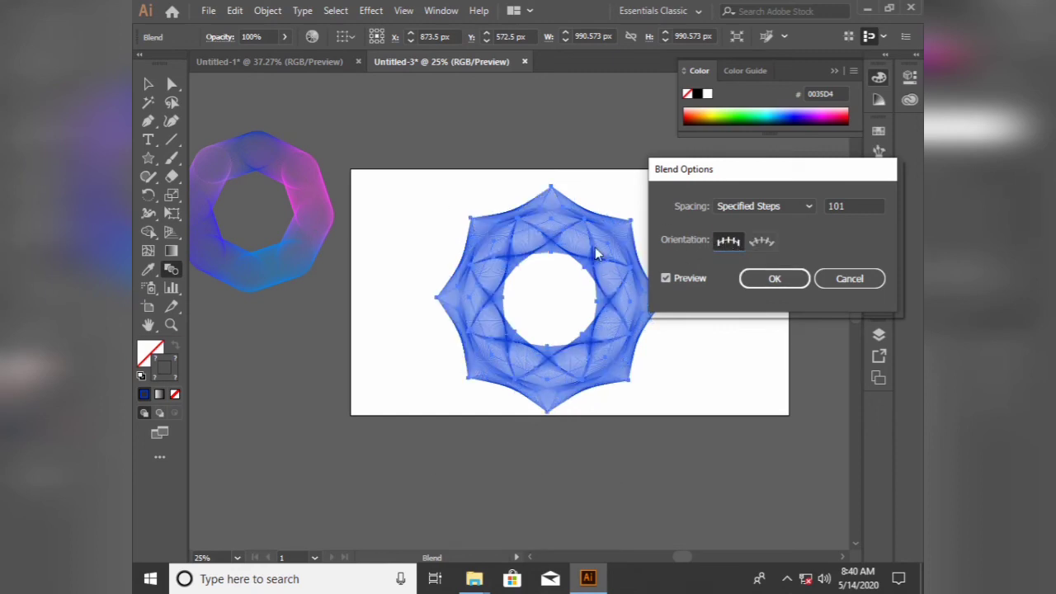
{"action": "left_click", "coordinate": [853, 207]}
{"action": "scroll", "coordinate": [855, 208], "scroll_direction": "down", "scroll_amount": 3}
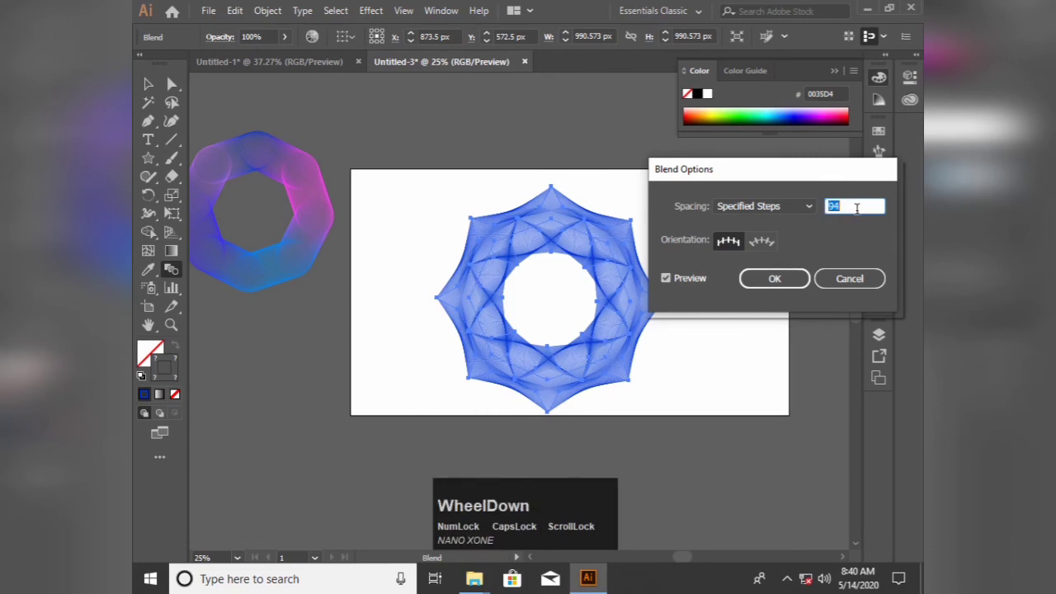
{"action": "scroll", "coordinate": [858, 209], "scroll_direction": "up", "scroll_amount": 1}
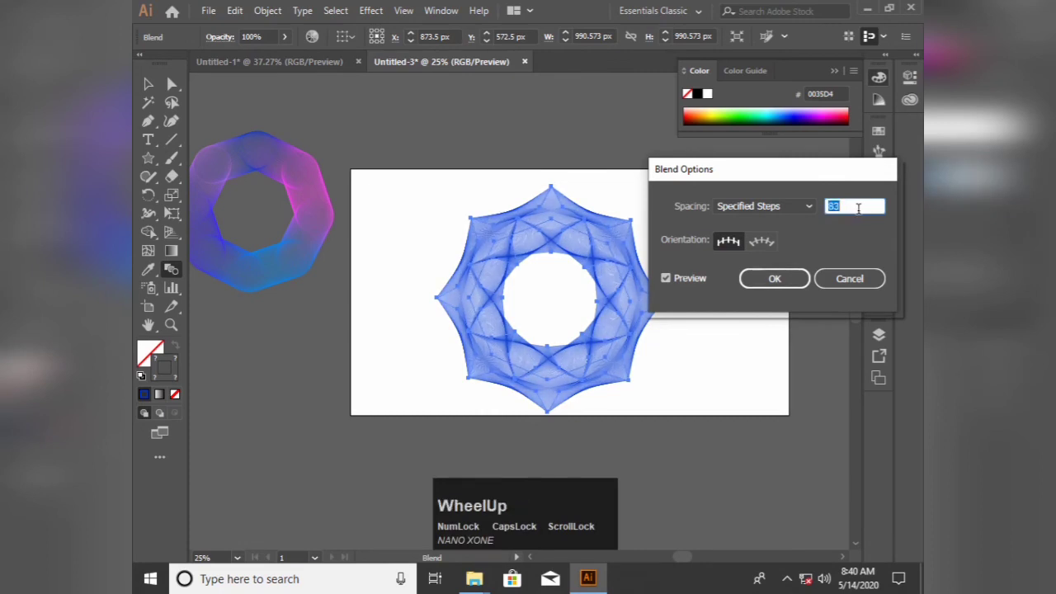
{"action": "left_click", "coordinate": [767, 279]}
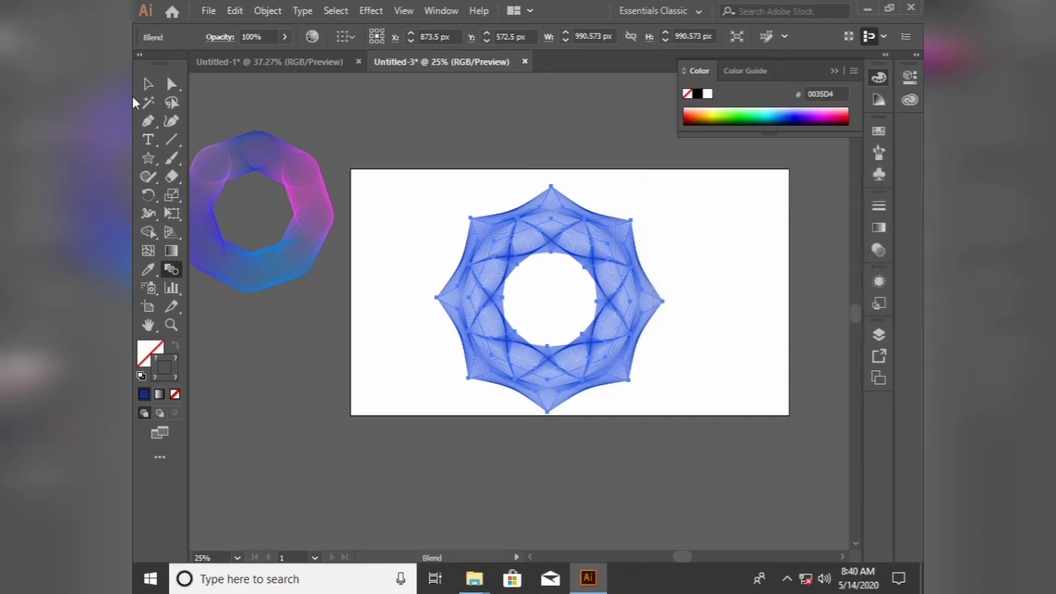
Directly select the three upper stars of the blended ring and recolour their strokes light blue, trying green first.
{"action": "left_click", "coordinate": [172, 84]}
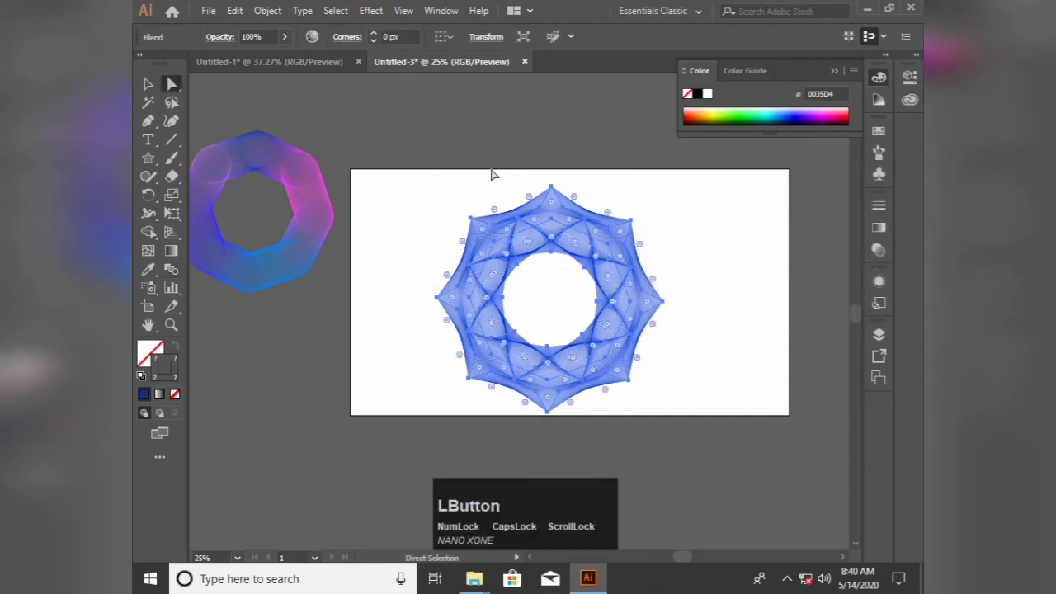
{"action": "left_click_drag", "start_coordinate": [488, 159], "coordinate": [660, 238]}
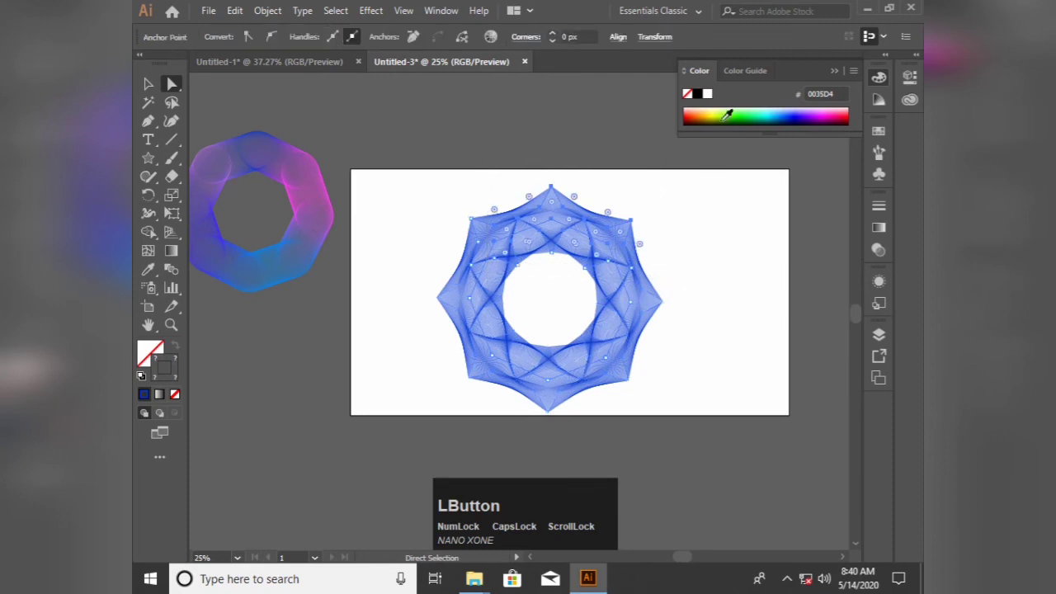
{"action": "left_click", "coordinate": [742, 111]}
{"action": "left_click", "coordinate": [772, 109]}
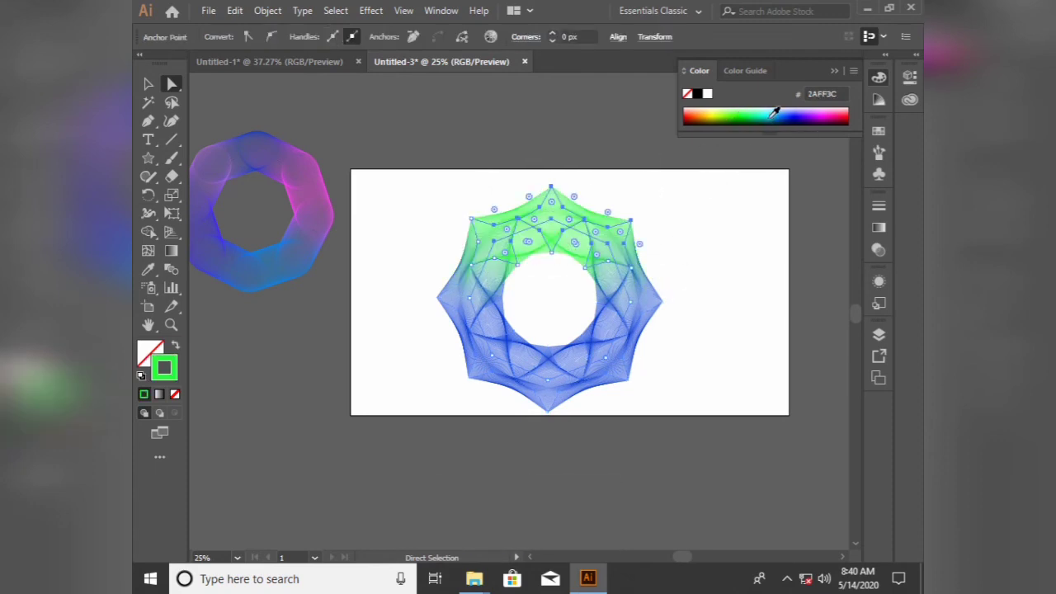
{"action": "left_click_drag", "start_coordinate": [778, 105], "coordinate": [786, 111]}
Recolour the right, lower-right and bottom stars purple (8300D4), and the left and lower-left stars orange (FF8800).
{"action": "left_click_drag", "start_coordinate": [713, 291], "coordinate": [542, 411]}
{"action": "left_click", "coordinate": [815, 111]}
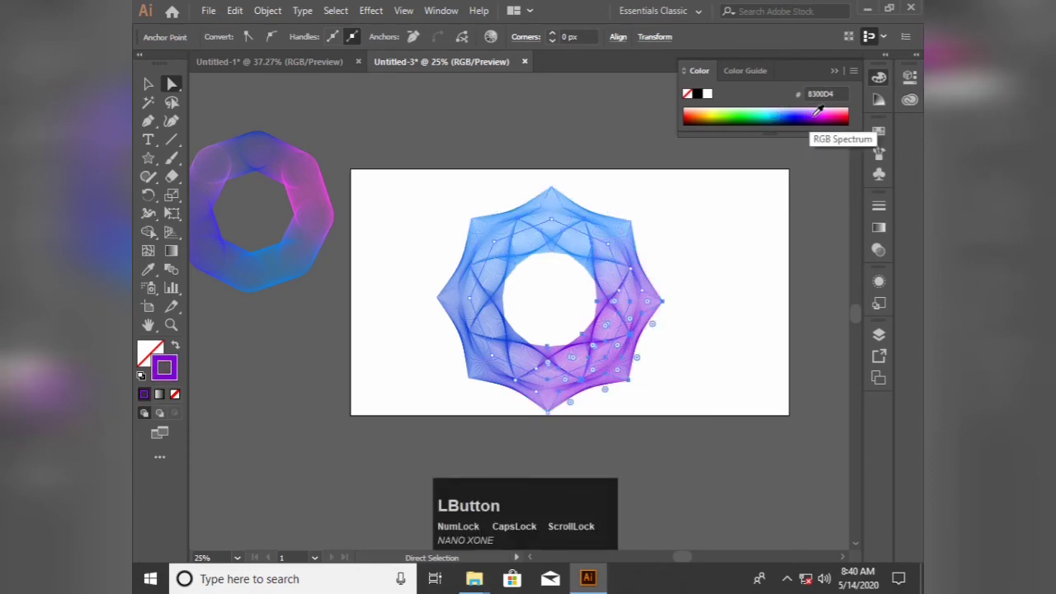
{"action": "left_click_drag", "start_coordinate": [409, 281], "coordinate": [510, 401]}
{"action": "left_click", "coordinate": [709, 113]}
{"action": "left_click", "coordinate": [703, 109]}
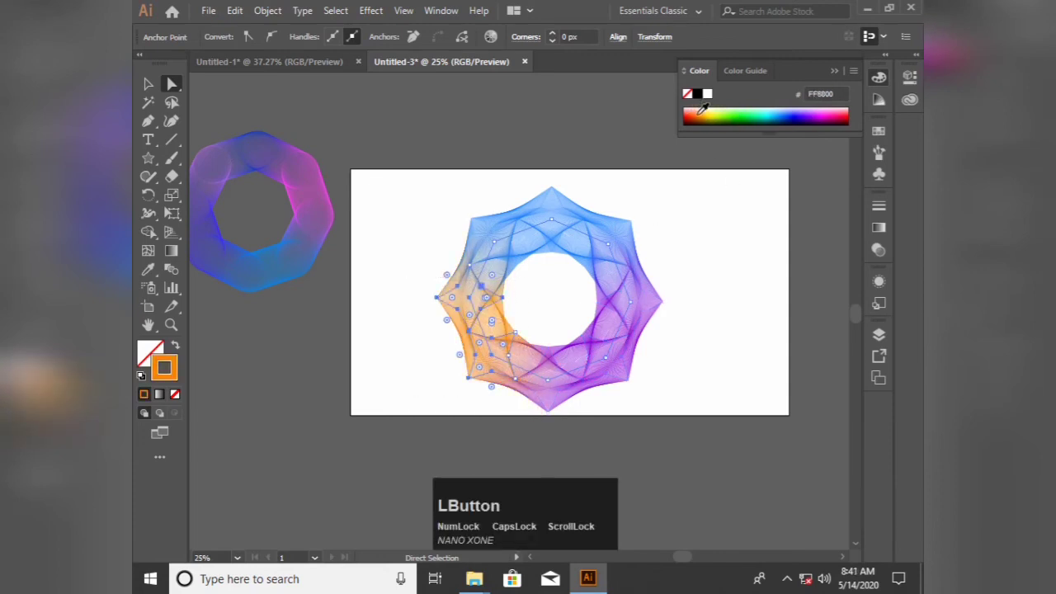
Recolour the stars at the ring's right and upper right bright pink (F62AFF).
{"action": "left_click_drag", "start_coordinate": [613, 303], "coordinate": [594, 326]}
{"action": "left_click", "coordinate": [835, 117]}
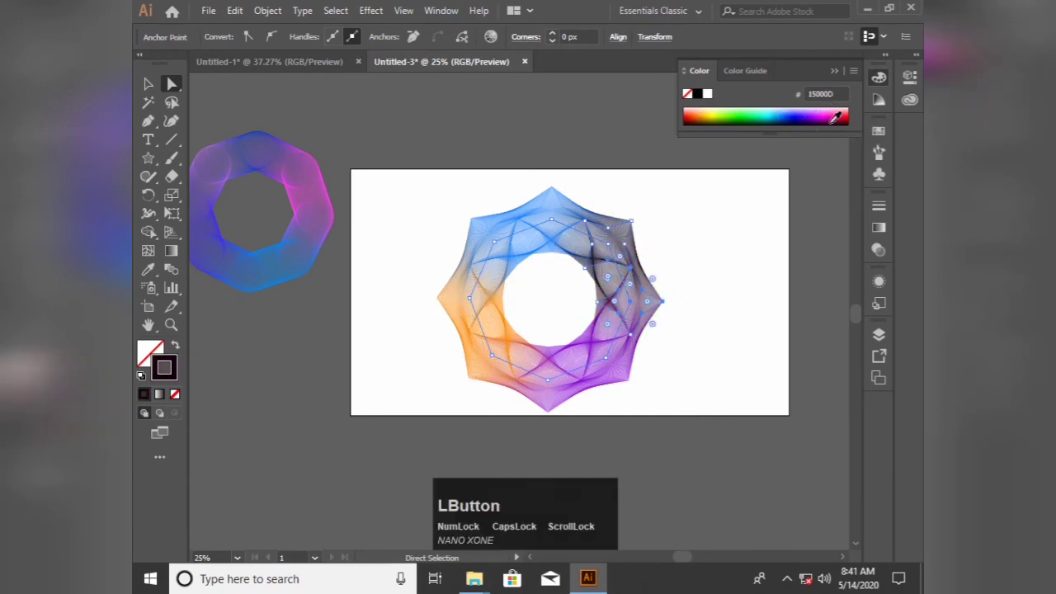
{"action": "left_click", "coordinate": [822, 114]}
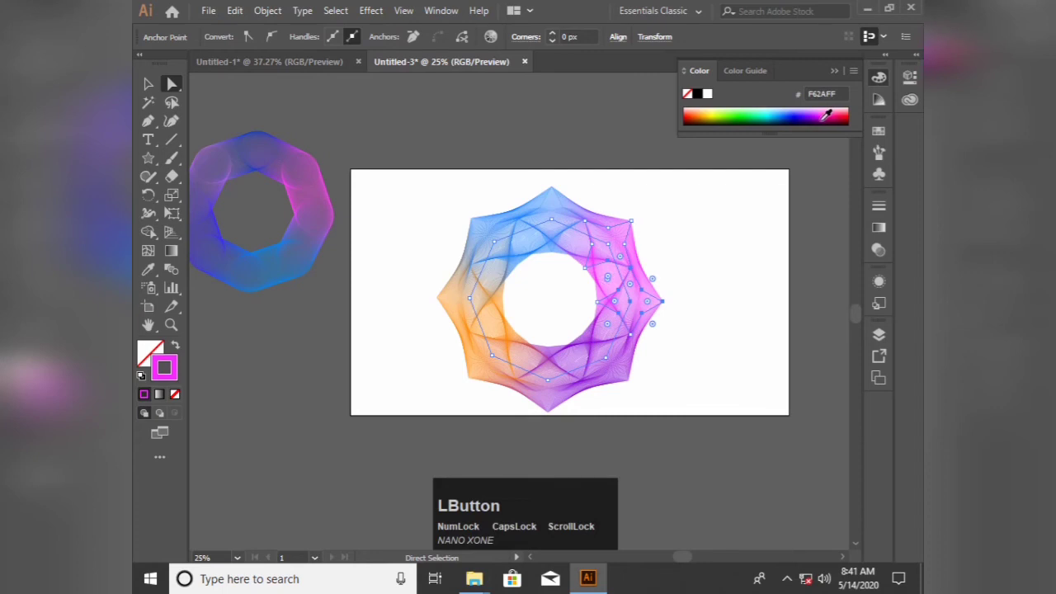
Try to scale the partially selected star ring down towards its lower-right corner, and undo the scaling.
{"action": "left_click", "coordinate": [149, 83]}
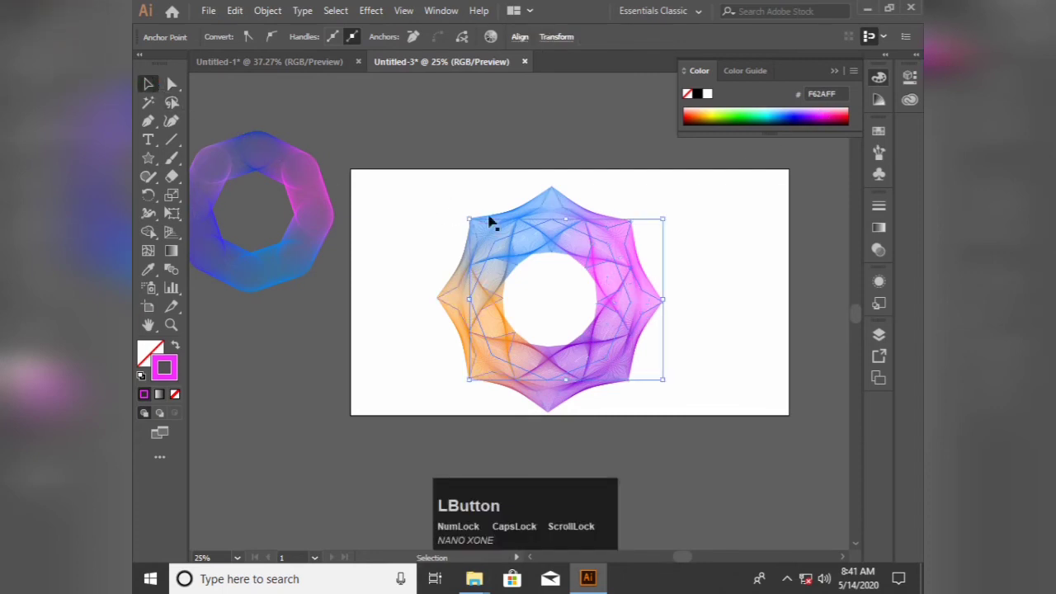
{"action": "left_click_drag", "start_coordinate": [468, 216], "coordinate": [563, 285]}
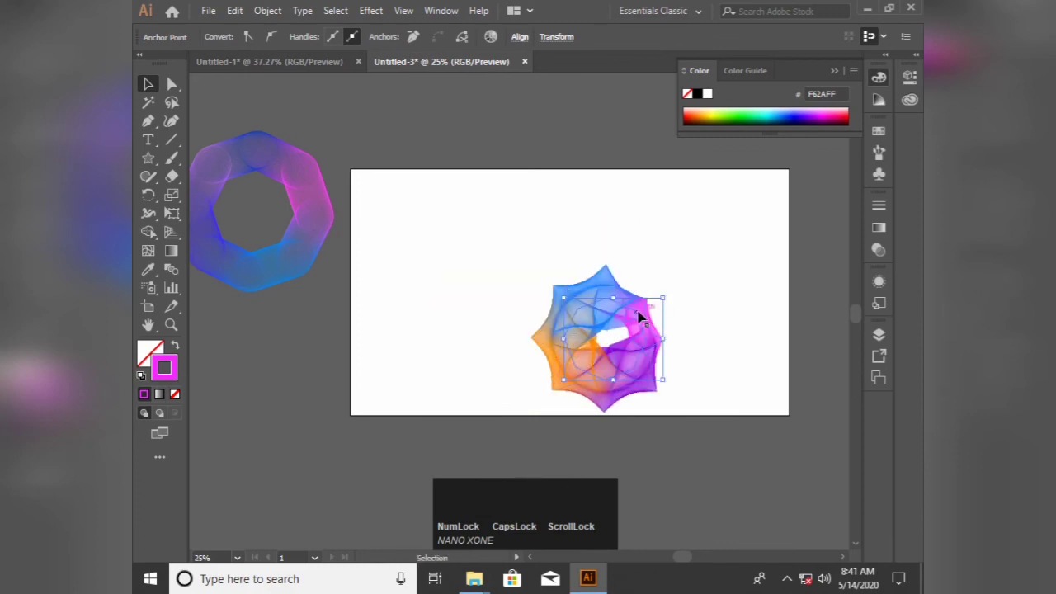
{"action": "key", "text": "ctrl"}
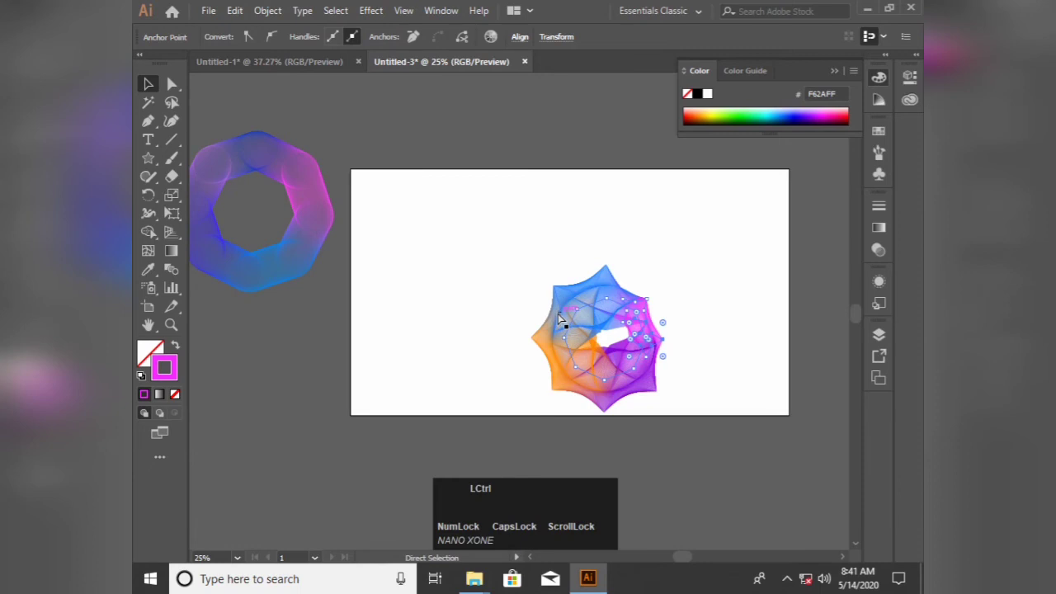
{"action": "key", "text": "ctrl+z"}
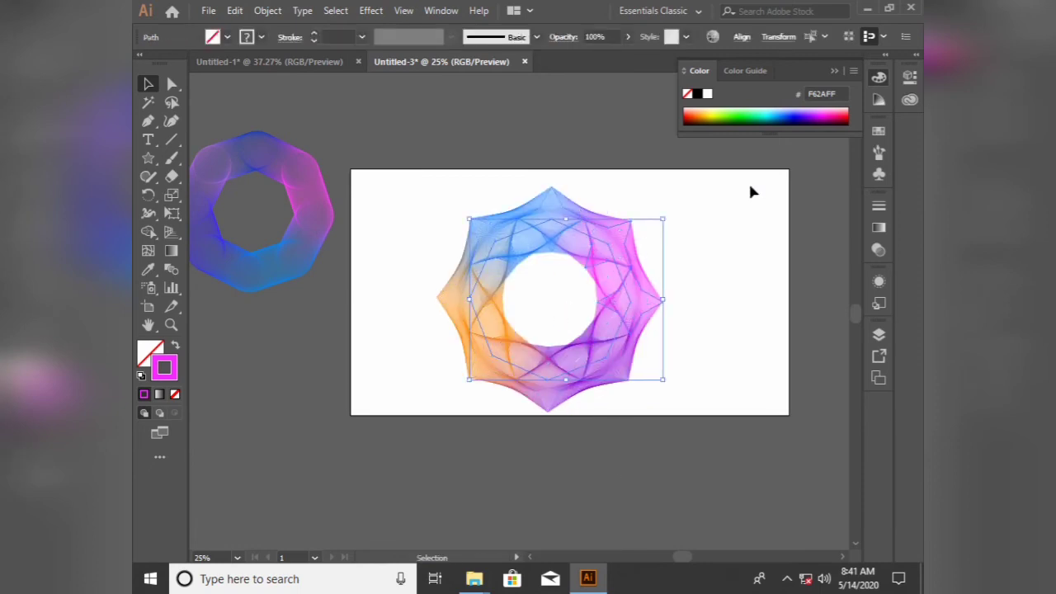
Select the whole star ring and try it at a large size of 1671.787 px and at a very small size.
{"action": "left_click", "coordinate": [728, 259]}
{"action": "left_click_drag", "start_coordinate": [385, 169], "coordinate": [714, 420]}
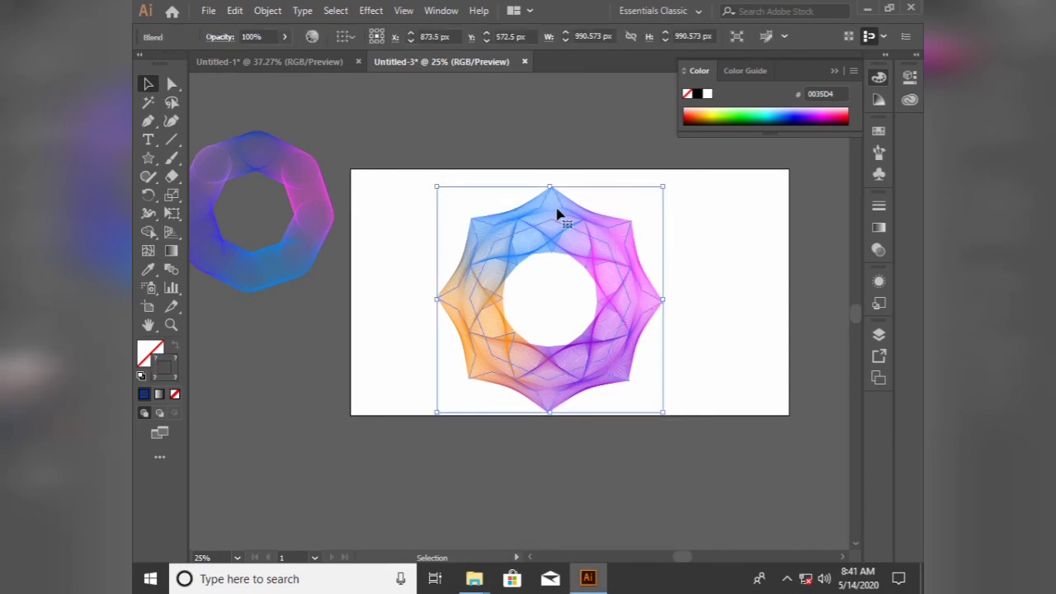
{"action": "left_click", "coordinate": [705, 262]}
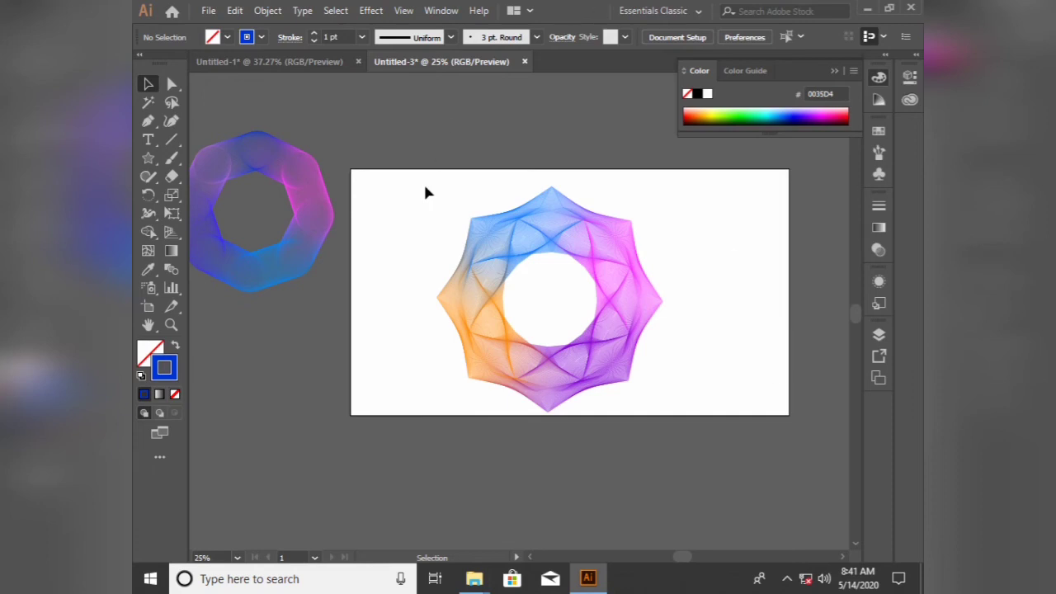
{"action": "left_click_drag", "start_coordinate": [422, 171], "coordinate": [694, 443]}
{"action": "left_click_drag", "start_coordinate": [437, 184], "coordinate": [348, 284]}
{"action": "scroll", "coordinate": [568, 321], "scroll_direction": "down", "scroll_amount": 5}
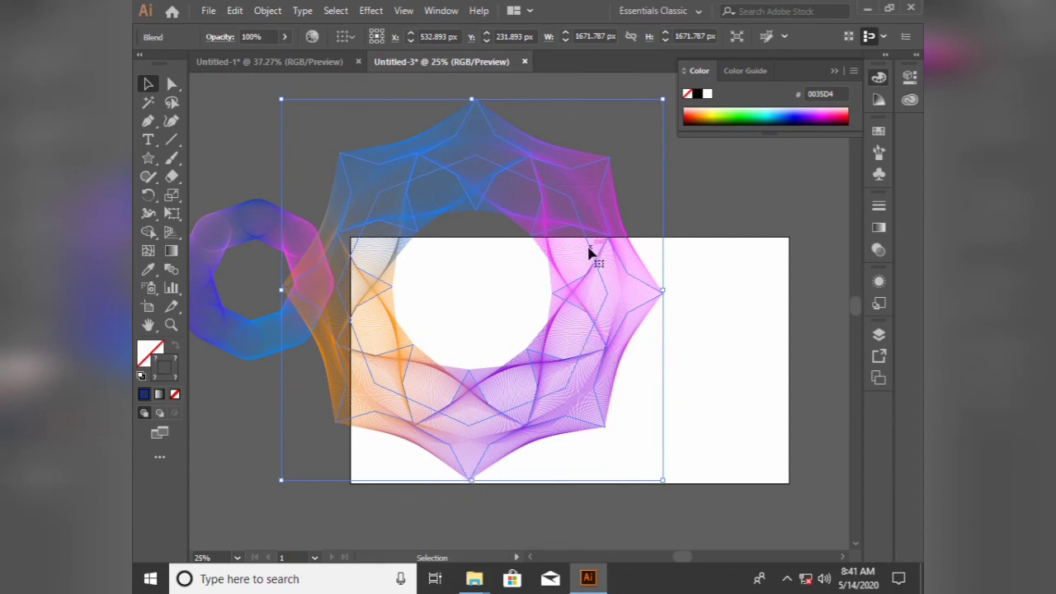
{"action": "left_click_drag", "start_coordinate": [280, 101], "coordinate": [600, 418]}
{"action": "left_click", "coordinate": [725, 454]}
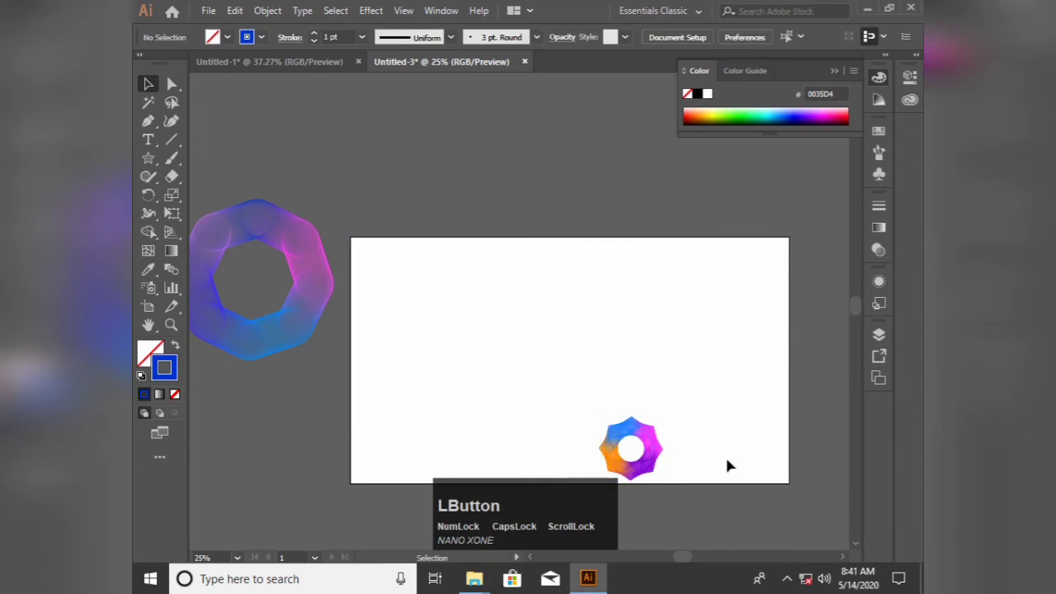
Scale the whole star ring back up proportionally to 943.787 px wide and high on the artboard.
{"action": "scroll", "coordinate": [624, 442], "scroll_direction": "up", "scroll_amount": 5, "text": "alt"}
{"action": "scroll", "coordinate": [639, 448], "scroll_direction": "down", "scroll_amount": 6, "text": "alt"}
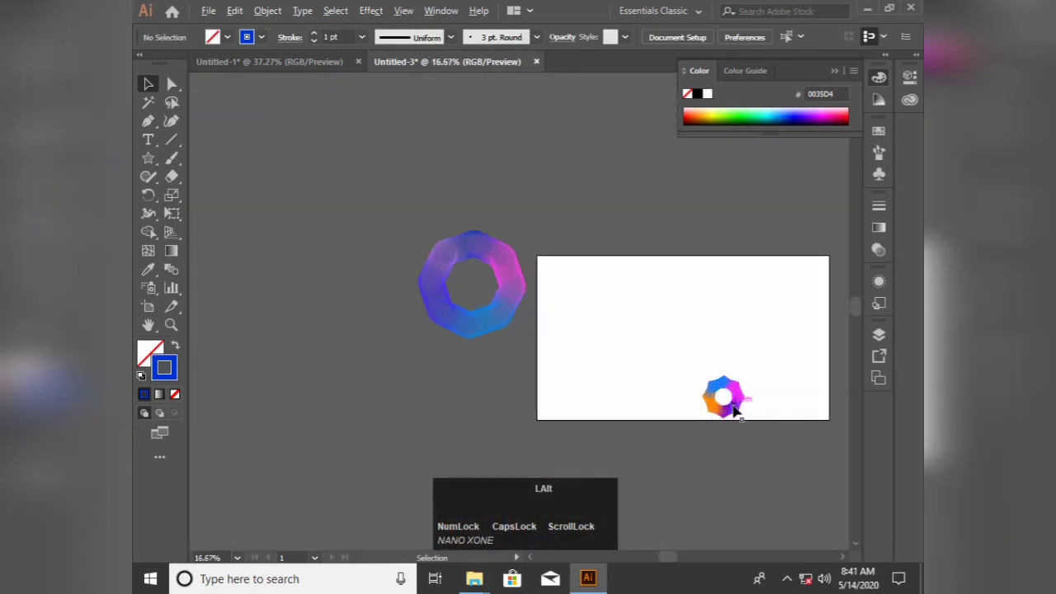
{"action": "left_click_drag", "start_coordinate": [620, 320], "coordinate": [792, 422]}
{"action": "left_click_drag", "start_coordinate": [703, 373], "coordinate": [774, 429]}
{"action": "left_click", "coordinate": [771, 312]}
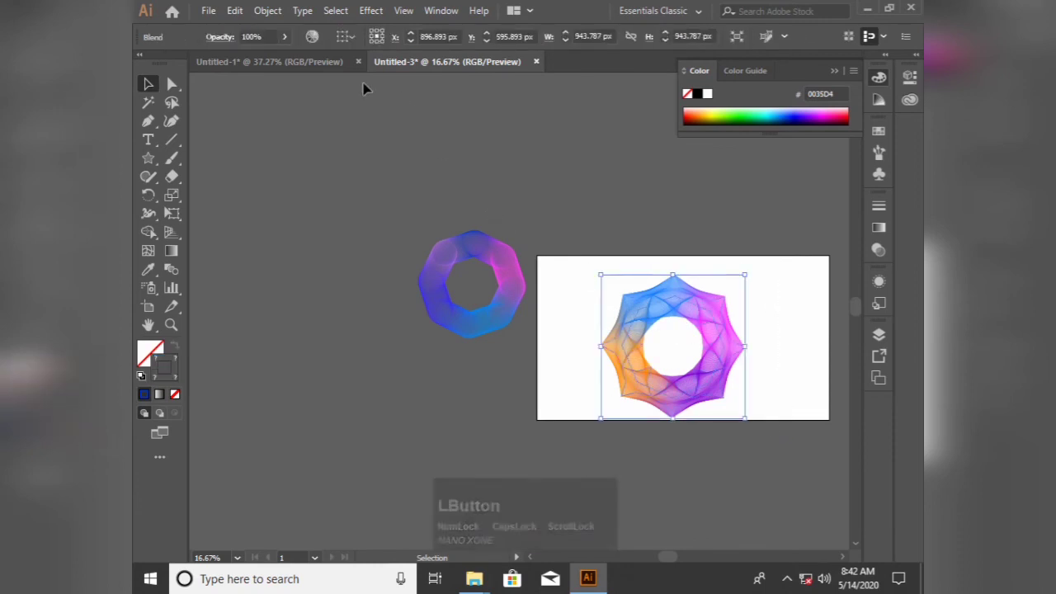
Expand the star ring's blend with Object and Stroke enabled and Fill disabled.
{"action": "left_click", "coordinate": [267, 10]}
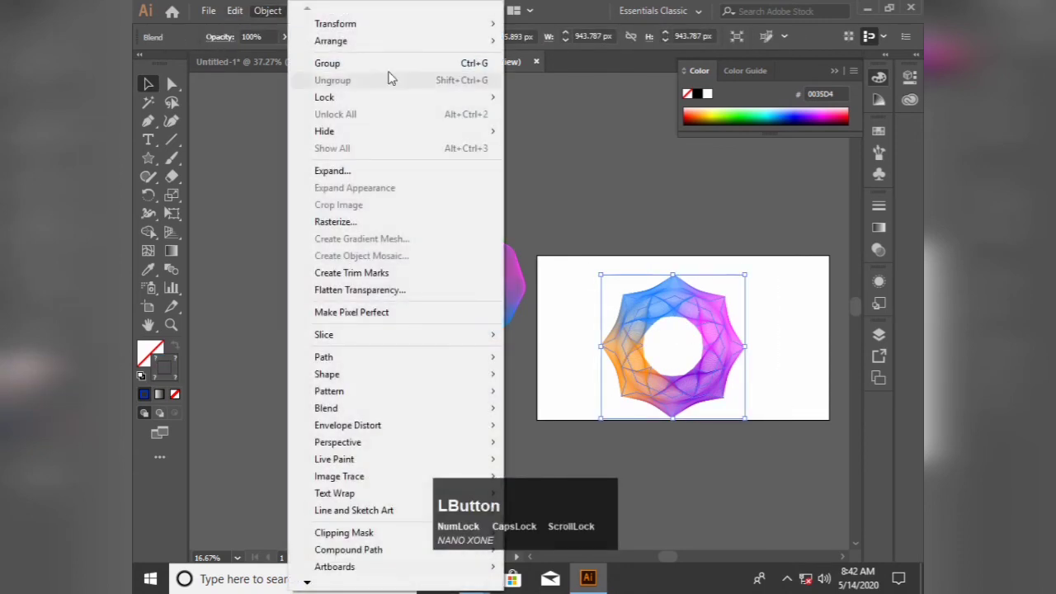
{"action": "left_click", "coordinate": [346, 170]}
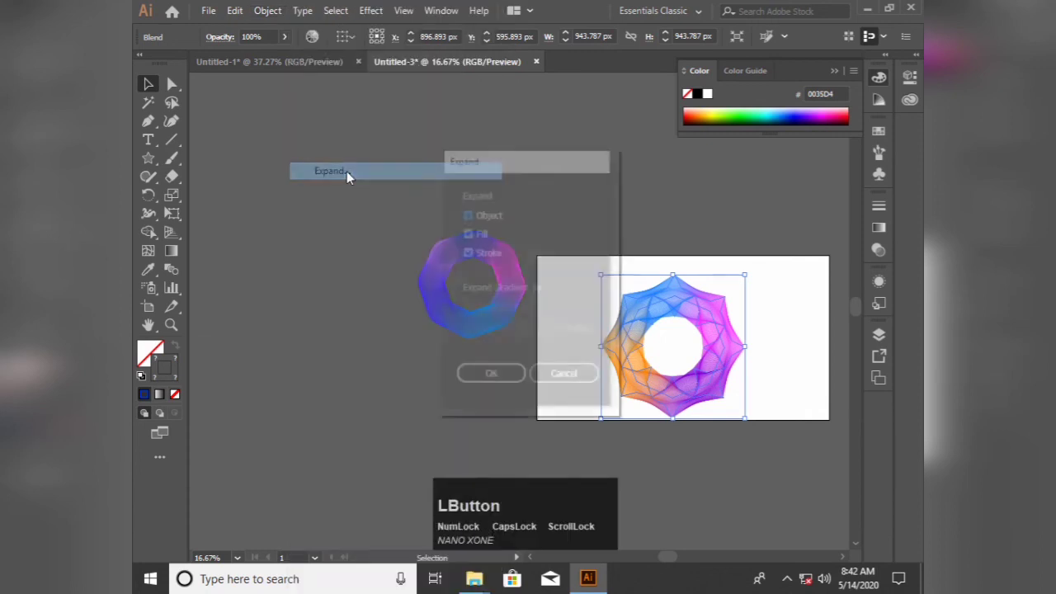
{"action": "left_click", "coordinate": [468, 234]}
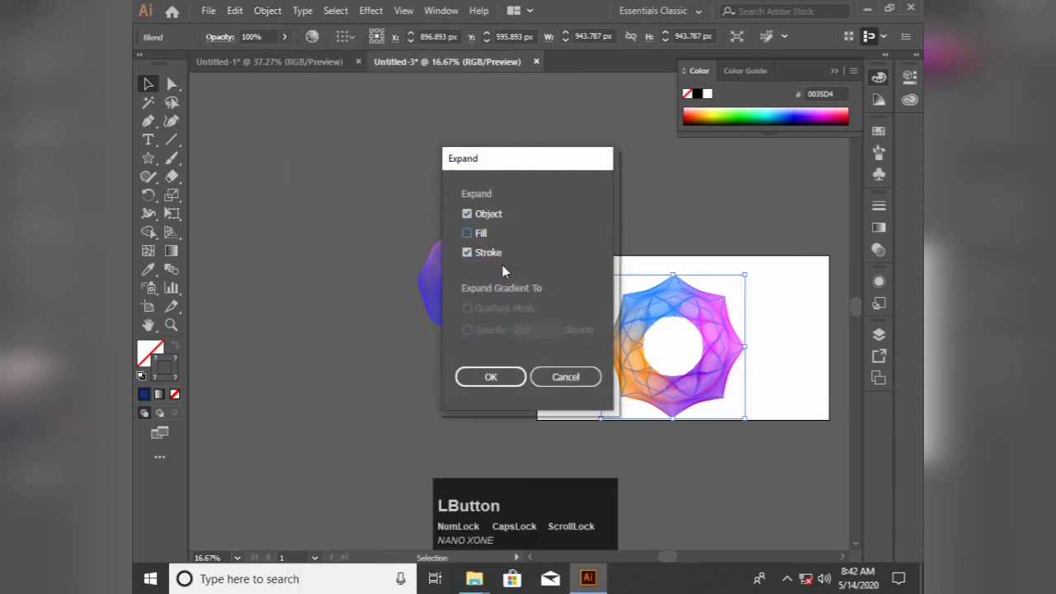
{"action": "left_click", "coordinate": [493, 377]}
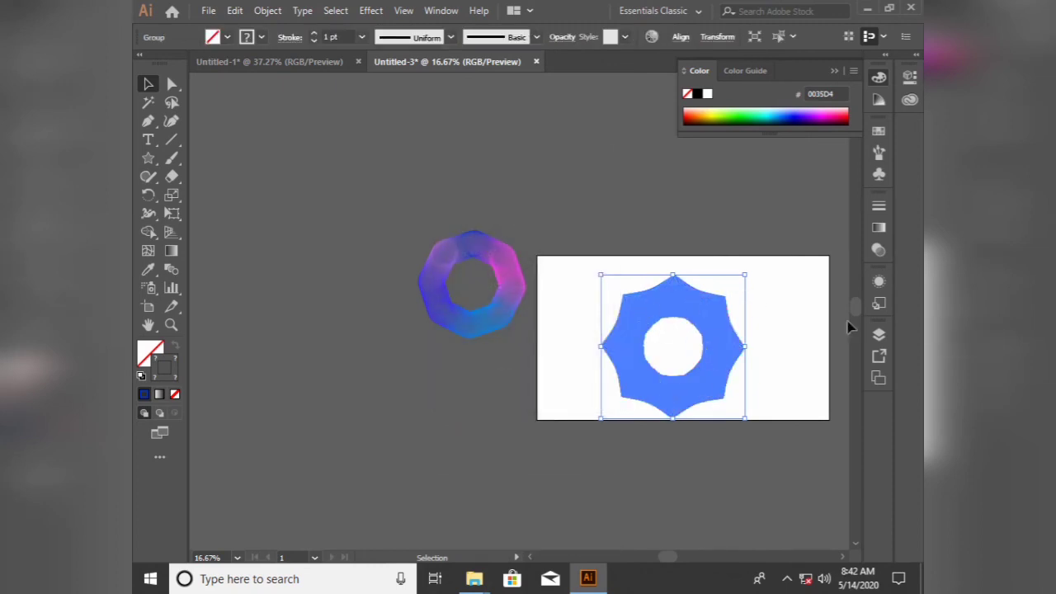
Expand the star ring group a second time with Fill and Stroke enabled, converting its strokes to filled shapes.
{"action": "left_click", "coordinate": [731, 275]}
{"action": "left_click_drag", "start_coordinate": [601, 262], "coordinate": [761, 454]}
{"action": "left_click", "coordinate": [267, 10]}
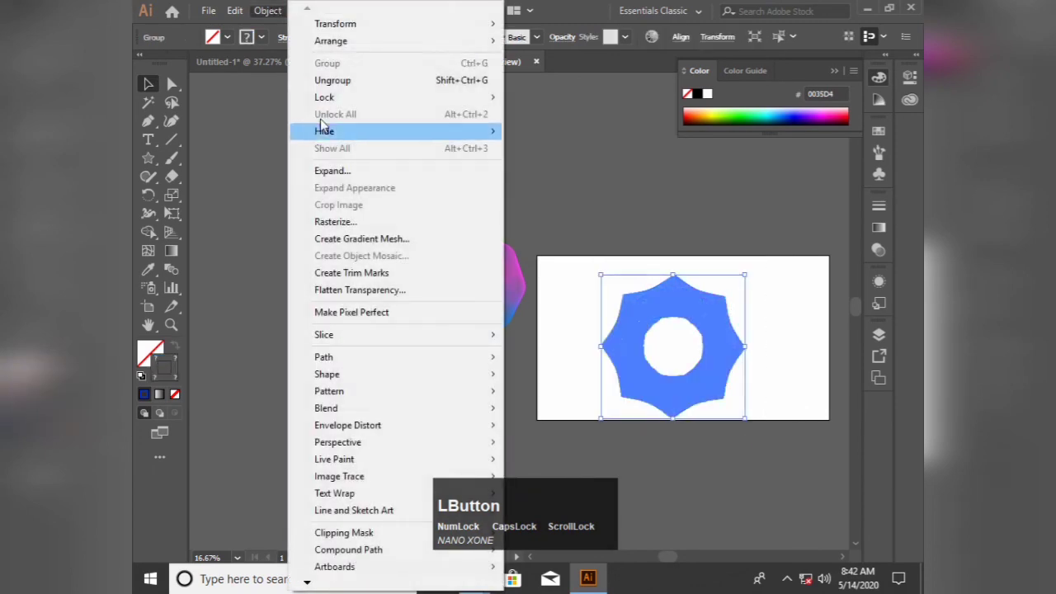
{"action": "left_click", "coordinate": [342, 170]}
{"action": "left_click", "coordinate": [468, 233]}
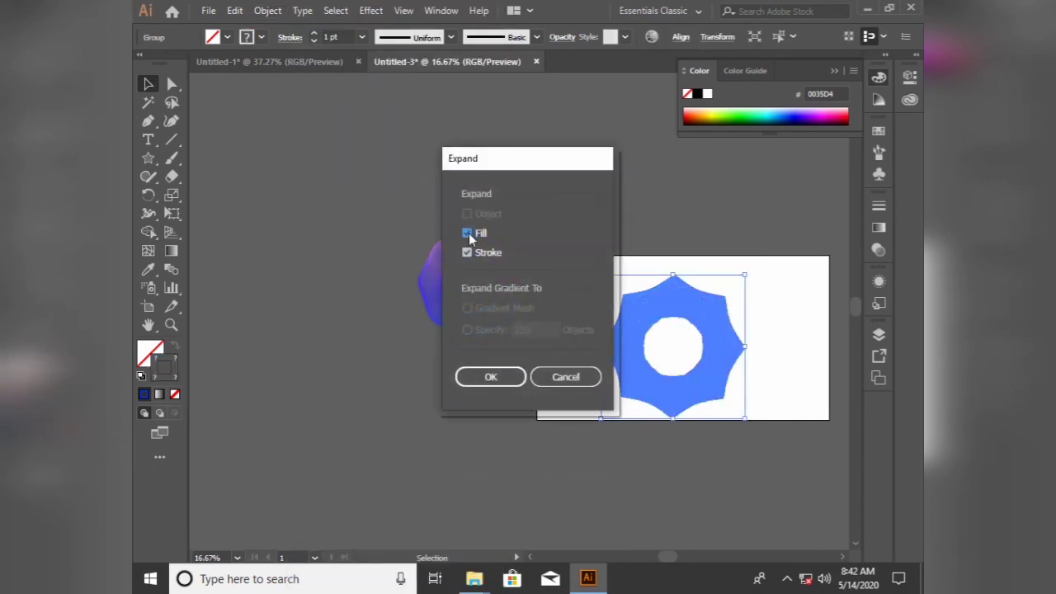
{"action": "left_click", "coordinate": [489, 375]}
{"action": "left_click", "coordinate": [577, 281]}
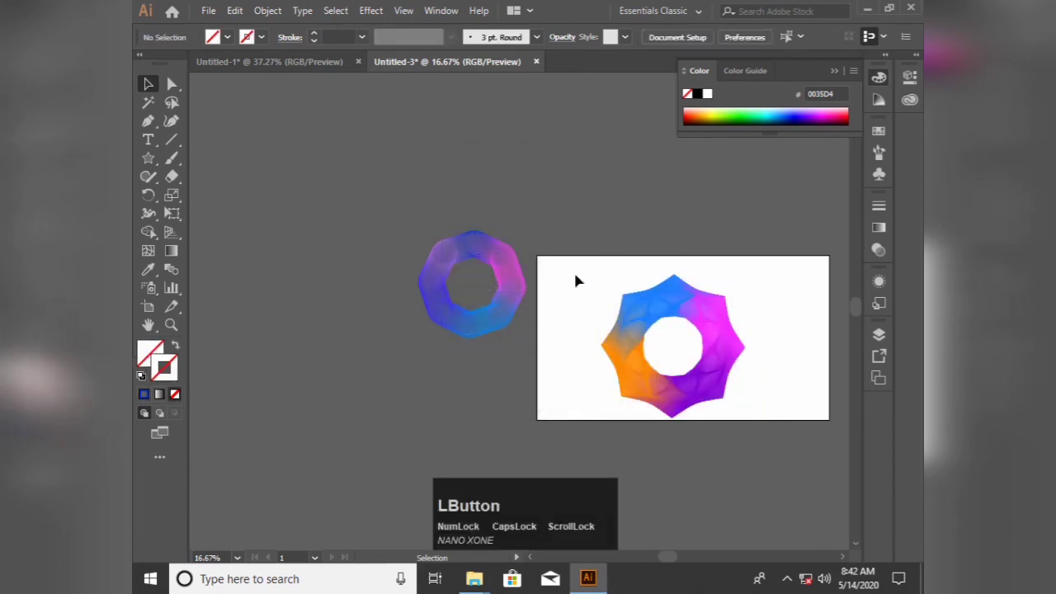
Scale the expanded star ring down proportionally to a small logo in the artboard's upper-left area.
{"action": "left_click_drag", "start_coordinate": [579, 256], "coordinate": [761, 421]}
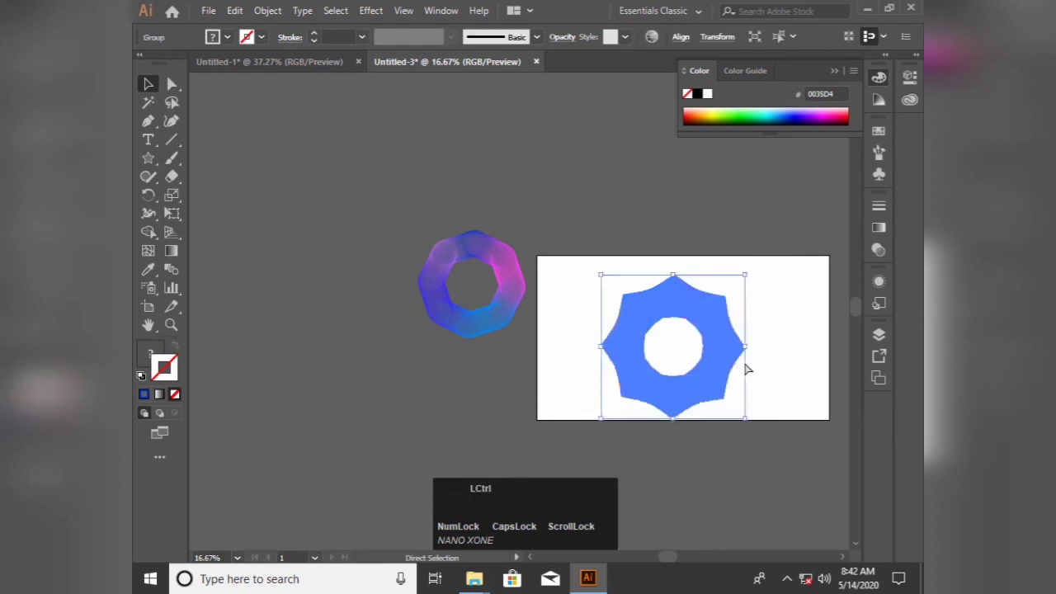
{"action": "scroll", "coordinate": [753, 387], "scroll_direction": "left", "scroll_amount": 1}
{"action": "scroll", "coordinate": [757, 395], "scroll_direction": "right", "scroll_amount": 2}
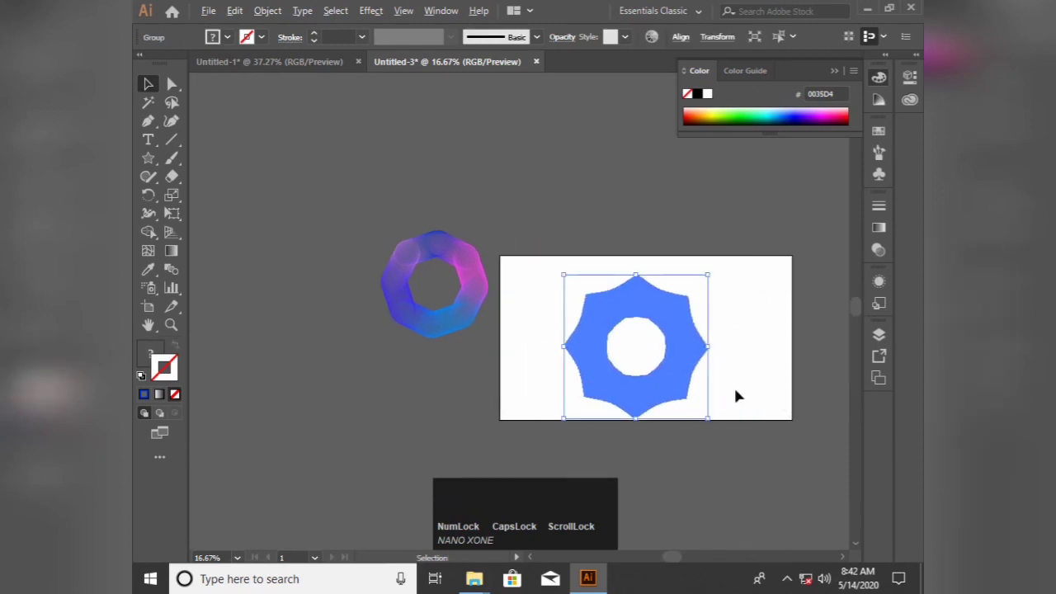
{"action": "key", "text": "ctrl+0"}
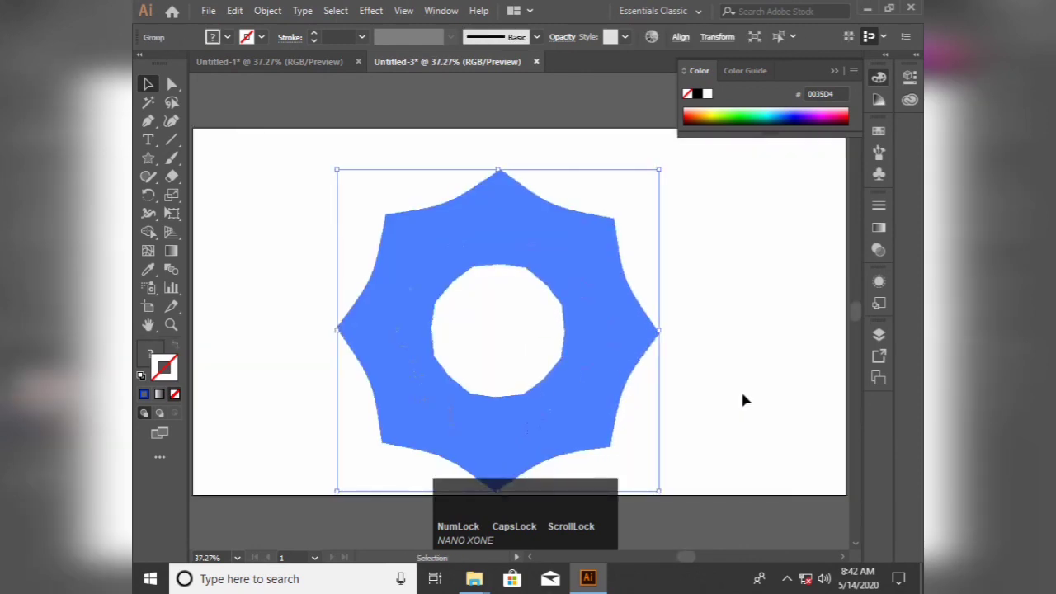
{"action": "left_click", "coordinate": [742, 391]}
{"action": "scroll", "coordinate": [648, 323], "scroll_direction": "down", "scroll_amount": 1}
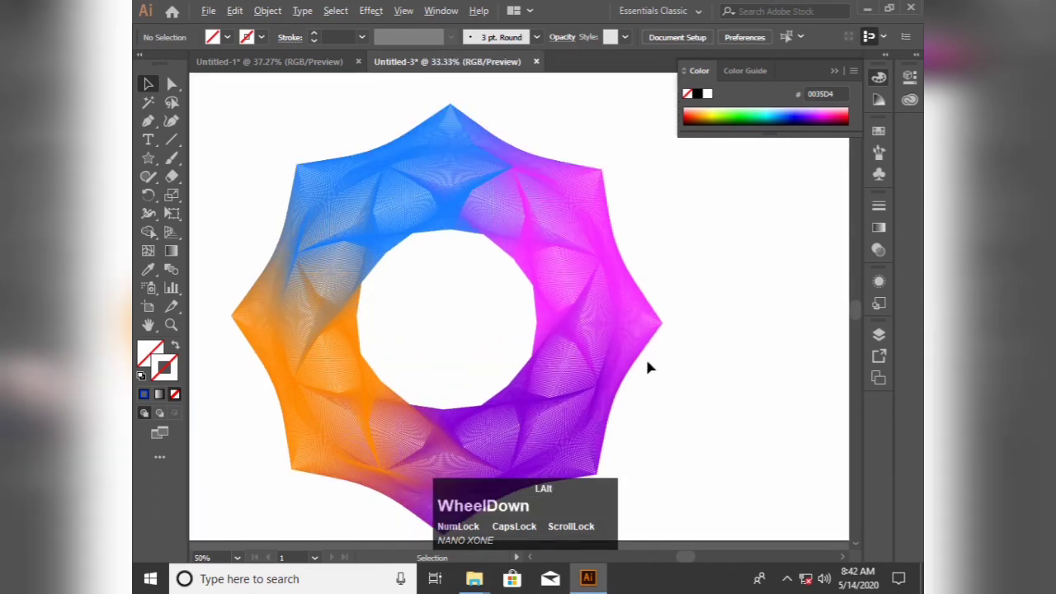
{"action": "left_click_drag", "start_coordinate": [437, 213], "coordinate": [503, 322]}
{"action": "left_click", "coordinate": [540, 284]}
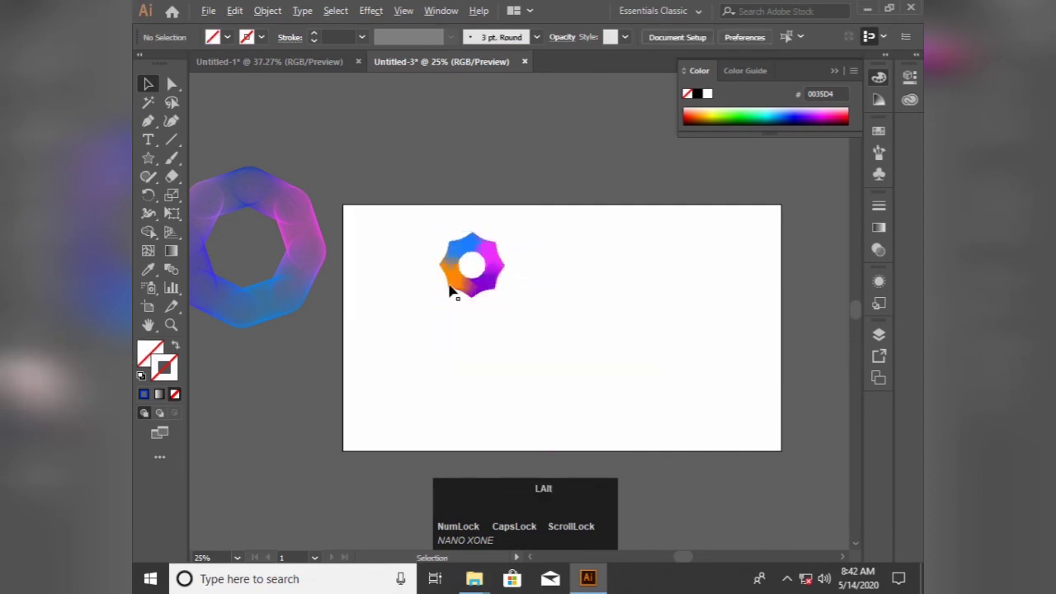
Examine the small star ring's linework, and move the circle ring onto the artboard beside it.
{"action": "scroll", "coordinate": [458, 290], "scroll_direction": "up", "scroll_amount": 7}
{"action": "scroll", "coordinate": [467, 285], "scroll_direction": "down", "scroll_amount": 3}
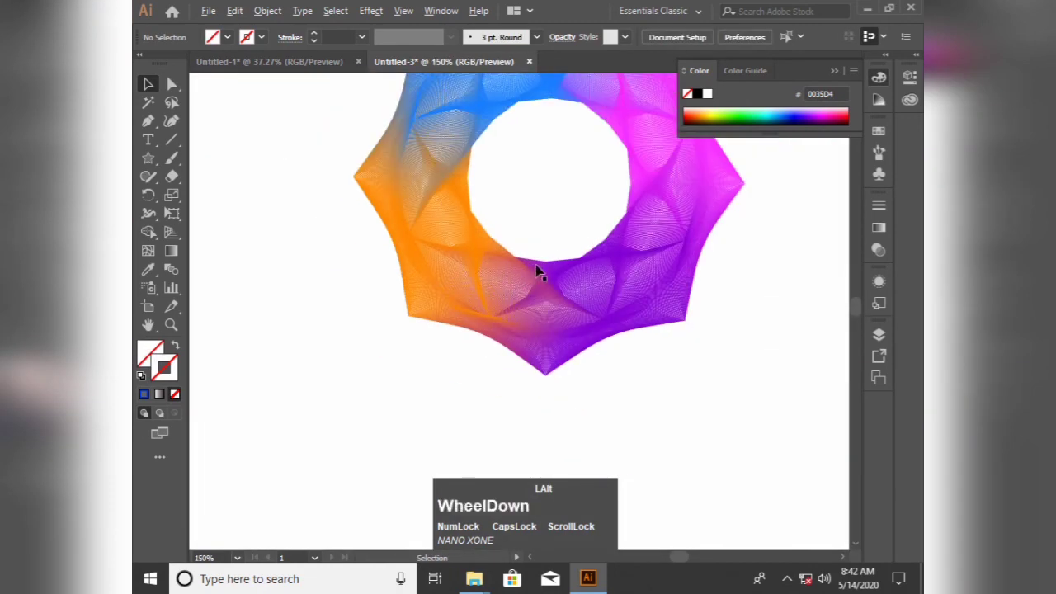
{"action": "scroll", "coordinate": [664, 245], "scroll_direction": "up", "scroll_amount": 1}
{"action": "scroll", "coordinate": [665, 245], "scroll_direction": "down", "scroll_amount": 3}
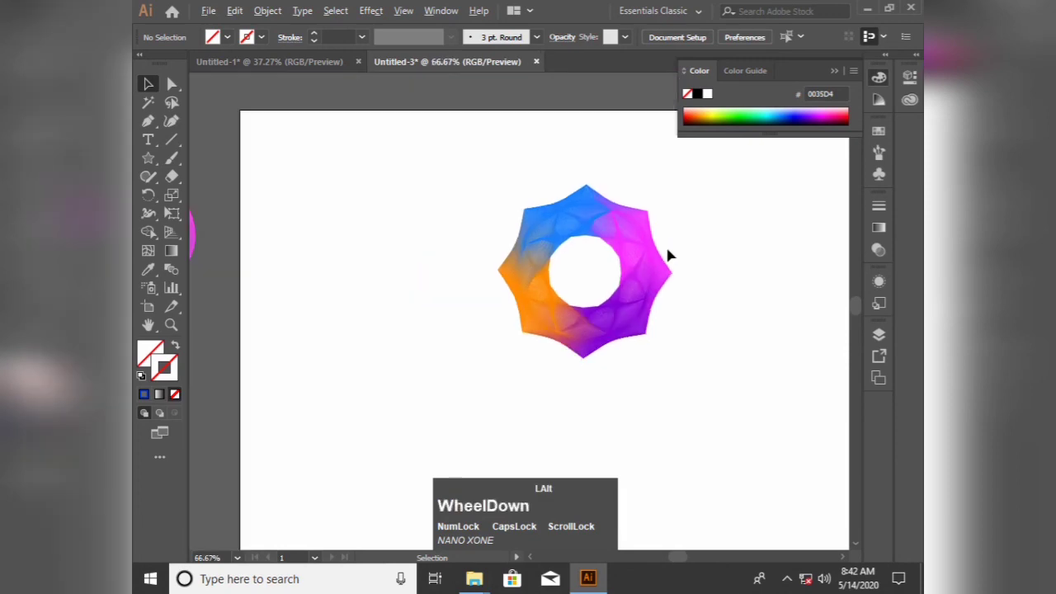
{"action": "scroll", "coordinate": [668, 256], "scroll_direction": "down", "scroll_amount": 1}
{"action": "left_click_drag", "start_coordinate": [462, 203], "coordinate": [801, 304]}
{"action": "key", "text": "space"}
{"action": "left_click_drag", "start_coordinate": [758, 257], "coordinate": [564, 255]}
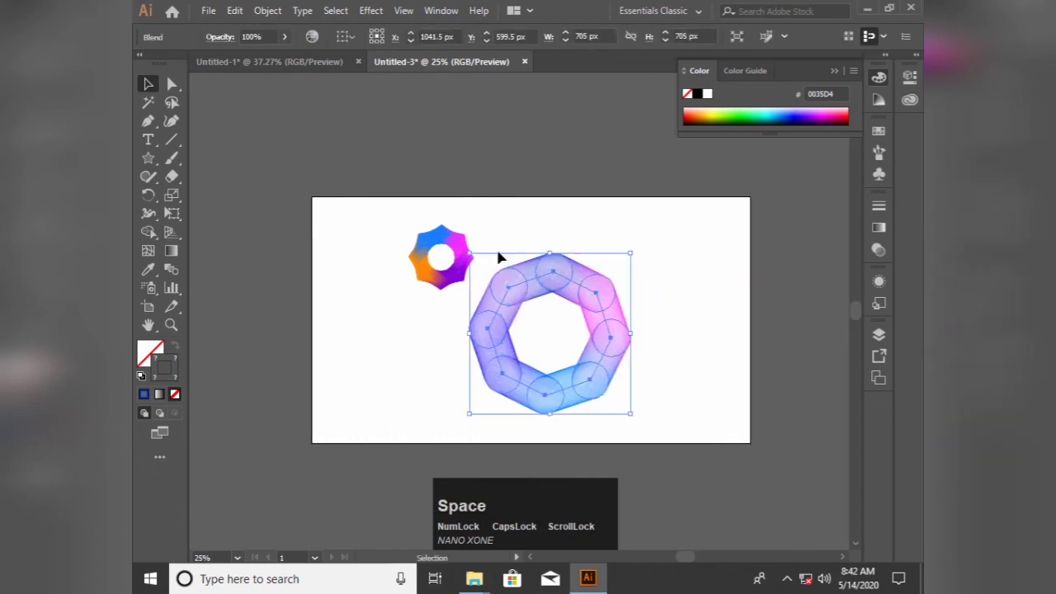
Try the unexpanded circle ring scaled down to 230 px and compare its linework with the expanded star ring's.
{"action": "left_click_drag", "start_coordinate": [633, 408], "coordinate": [522, 305]}
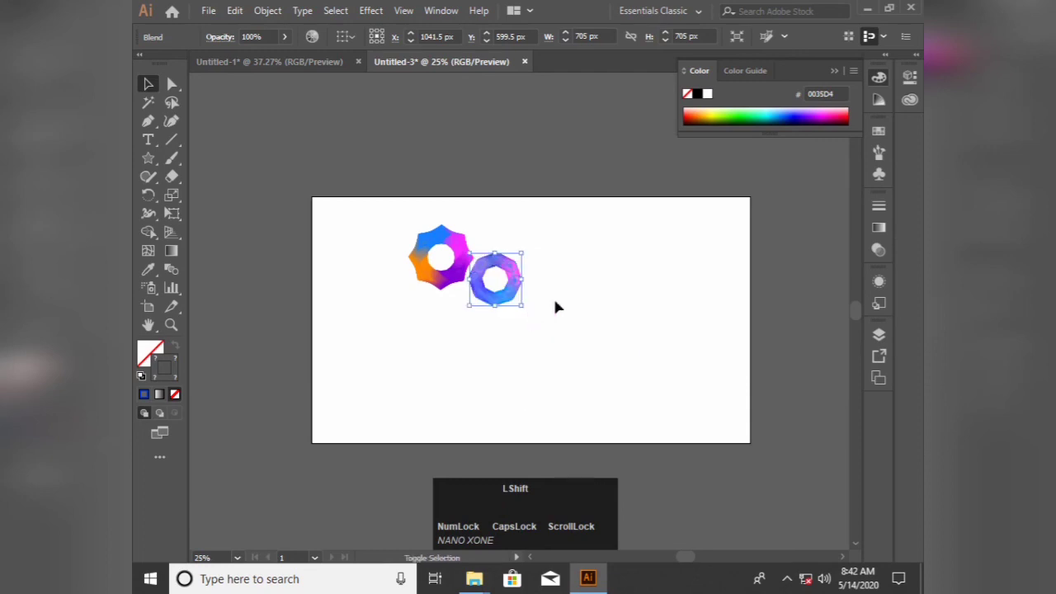
{"action": "scroll", "coordinate": [535, 286], "scroll_direction": "up", "scroll_amount": 4}
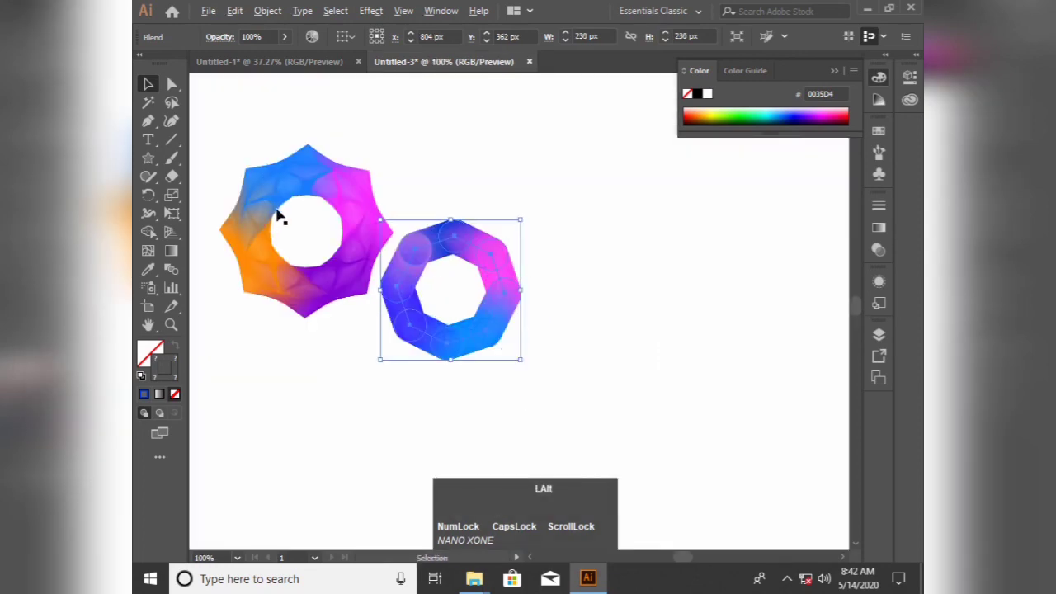
{"action": "scroll", "coordinate": [280, 217], "scroll_direction": "up", "scroll_amount": 3}
{"action": "scroll", "coordinate": [516, 328], "scroll_direction": "down", "scroll_amount": 1}
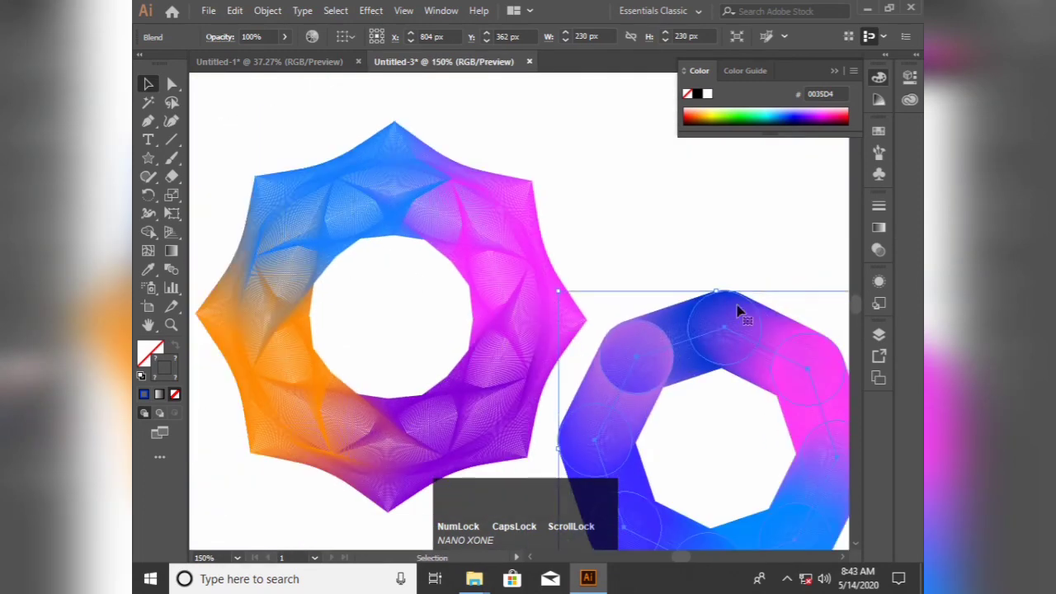
{"action": "left_click", "coordinate": [764, 284]}
{"action": "scroll", "coordinate": [719, 342], "scroll_direction": "down", "scroll_amount": 1}
{"action": "left_click", "coordinate": [734, 338]}
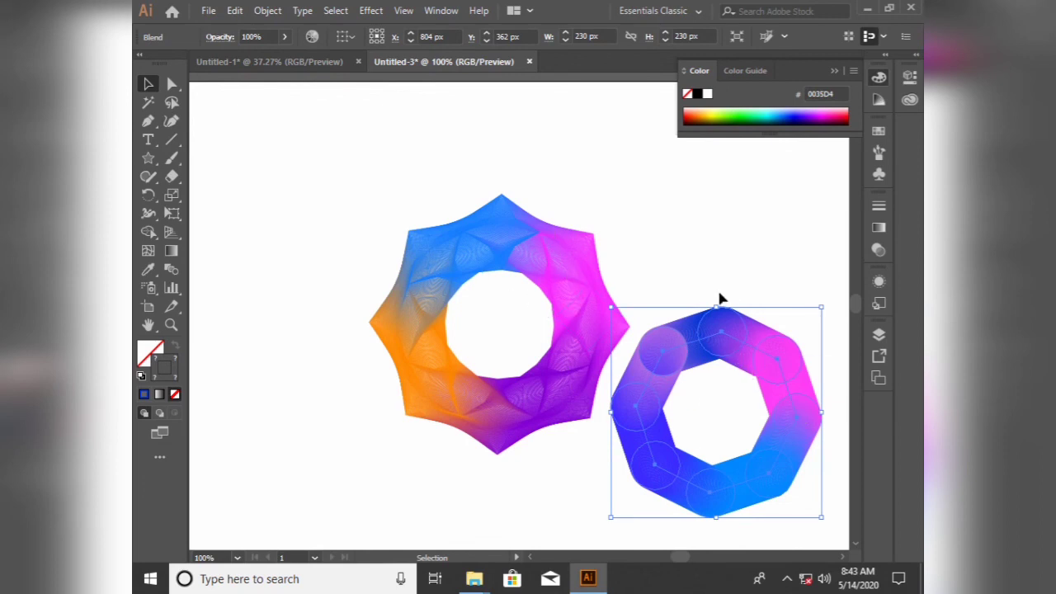
{"action": "scroll", "coordinate": [799, 491], "scroll_direction": "down", "scroll_amount": 3}
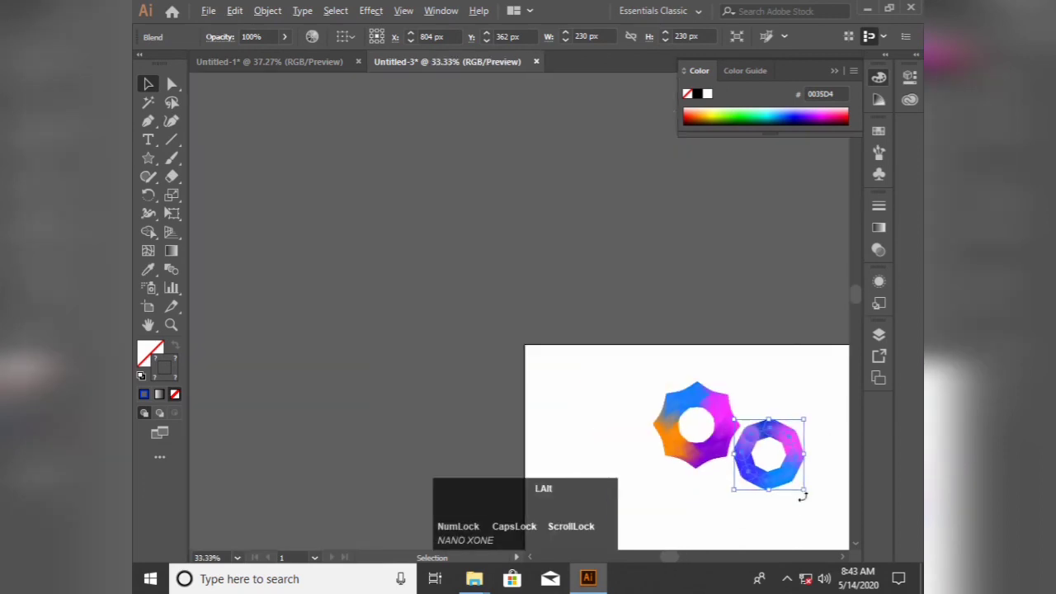
Scale the circle ring back up proportionally to 678 px and expand its blend.
{"action": "key", "text": "ctrl+0"}
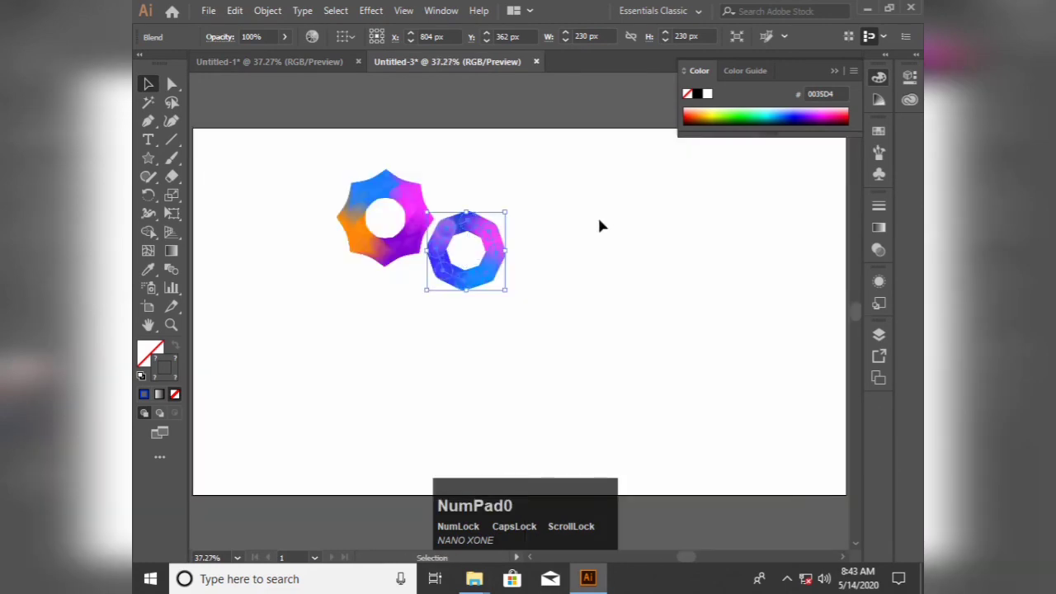
{"action": "left_click_drag", "start_coordinate": [505, 290], "coordinate": [659, 444]}
{"action": "left_click", "coordinate": [267, 11]}
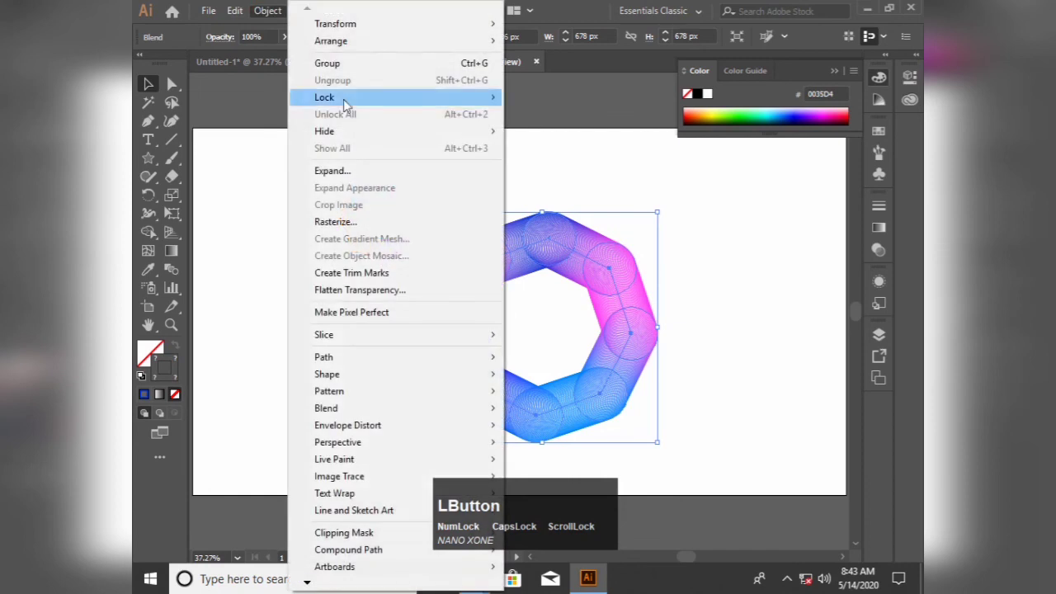
{"action": "left_click", "coordinate": [376, 170]}
{"action": "left_click", "coordinate": [488, 376]}
Expand the circle ring group a second time with Fill and Stroke enabled.
{"action": "left_click", "coordinate": [267, 10]}
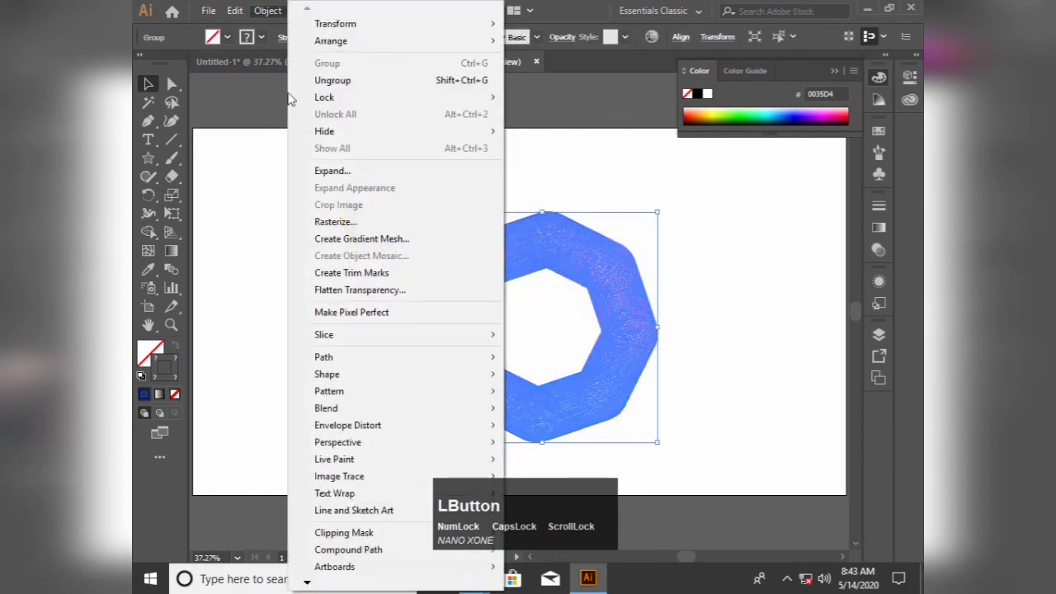
{"action": "left_click", "coordinate": [338, 170]}
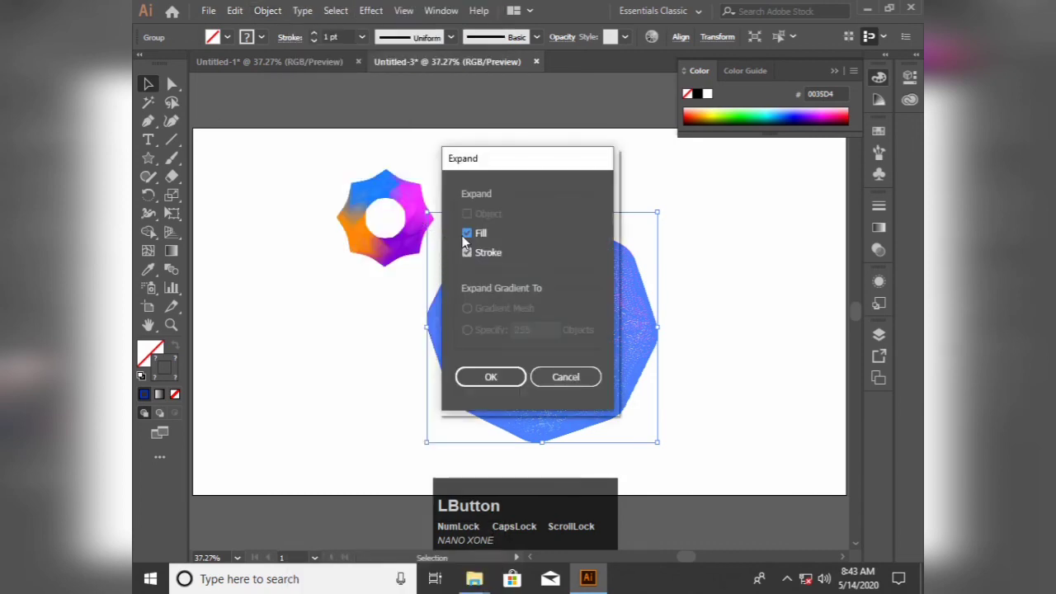
{"action": "left_click", "coordinate": [495, 374]}
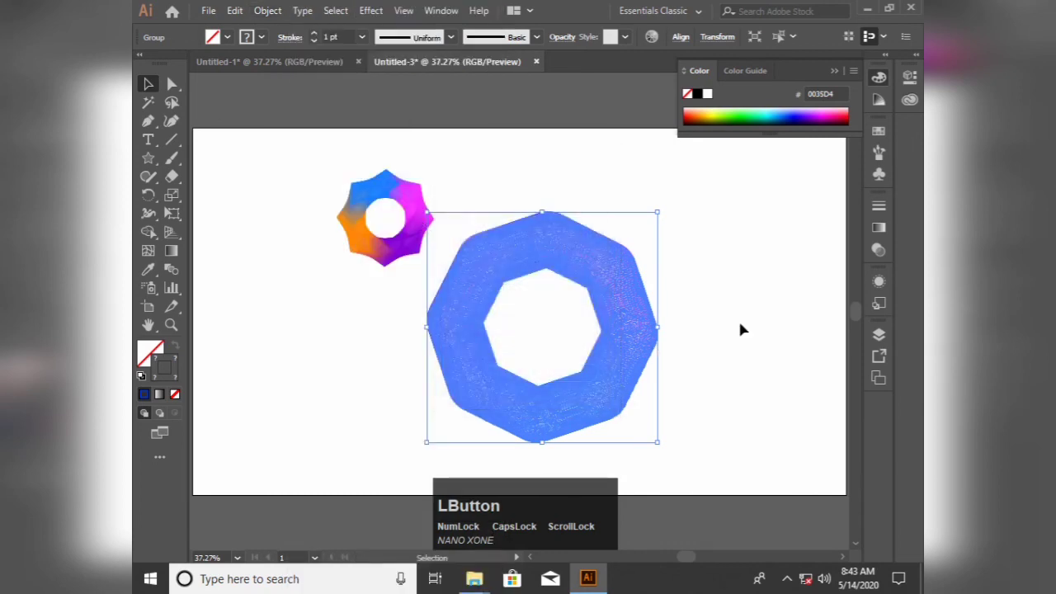
{"action": "left_click", "coordinate": [708, 344]}
Scale the expanded circle ring down to a small logo beside the star ring and compare their linework up close.
{"action": "left_click_drag", "start_coordinate": [455, 203], "coordinate": [558, 295]}
{"action": "left_click", "coordinate": [529, 242]}
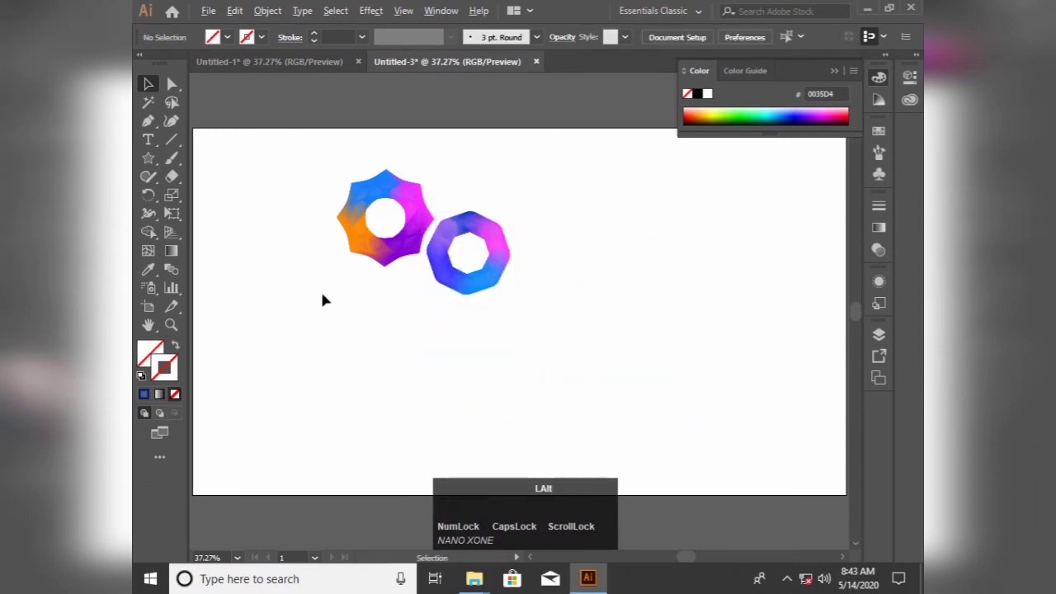
{"action": "scroll", "coordinate": [405, 291], "scroll_direction": "up", "scroll_amount": 3}
{"action": "key", "text": "space"}
{"action": "left_click_drag", "start_coordinate": [366, 236], "coordinate": [449, 392]}
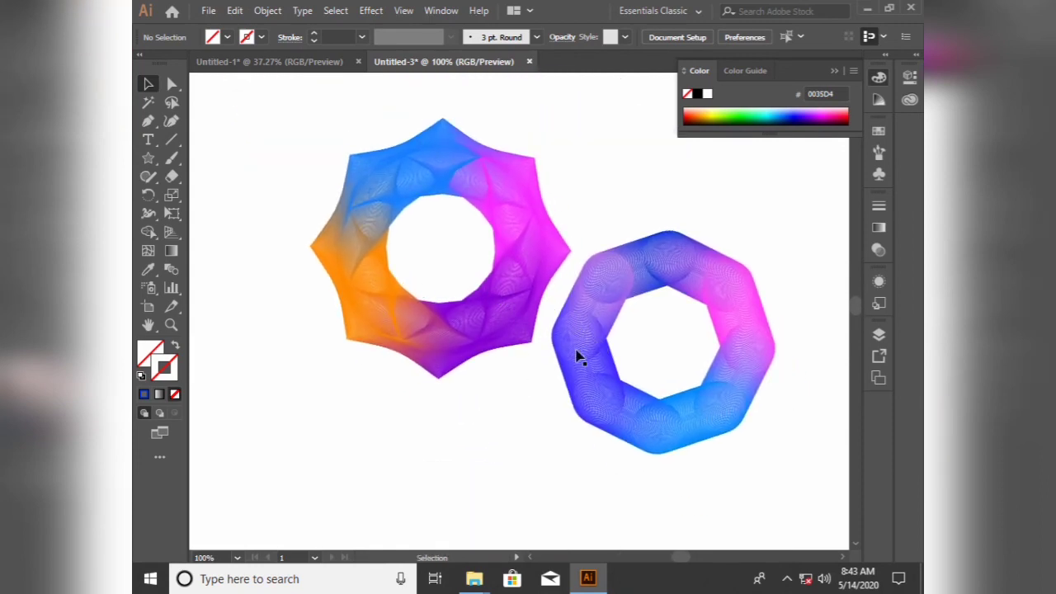
Delete both rings from the artboard and fit the empty artboard in view.
{"action": "scroll", "coordinate": [578, 356], "scroll_direction": "down", "scroll_amount": 4}
{"action": "left_click_drag", "start_coordinate": [488, 258], "coordinate": [488, 356]}
{"action": "key", "text": "Delete"}
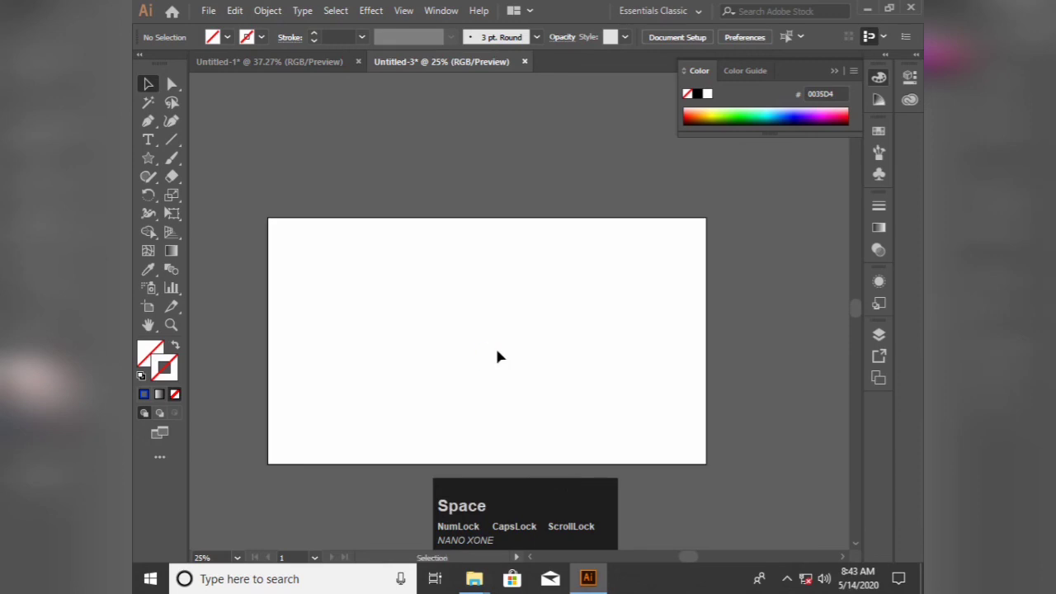
{"action": "key", "text": "ctrl"}
{"action": "key", "text": "ctrl+0"}
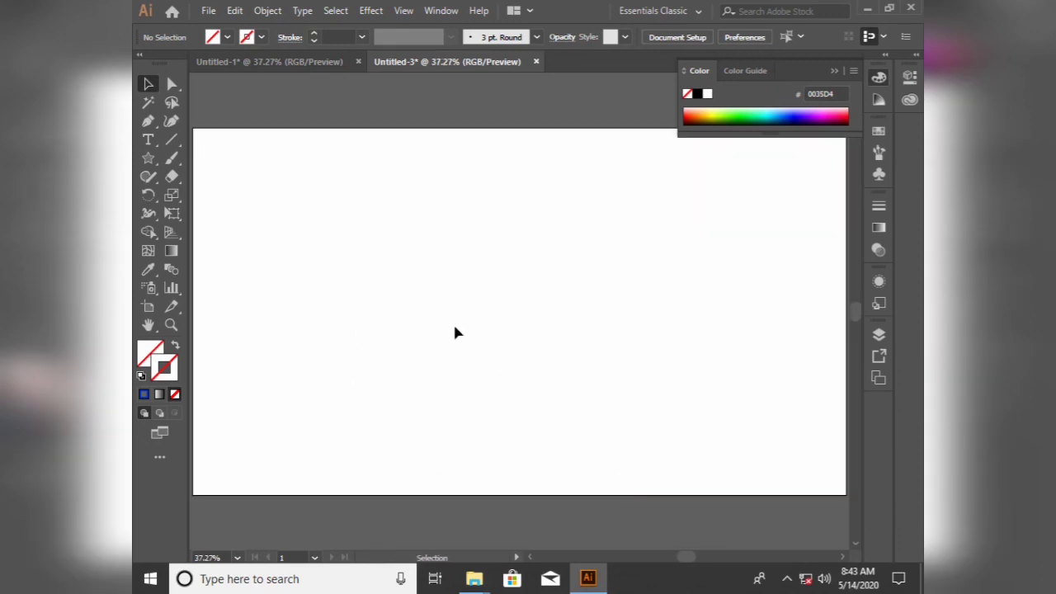
{"action": "right_click", "coordinate": [153, 160]}
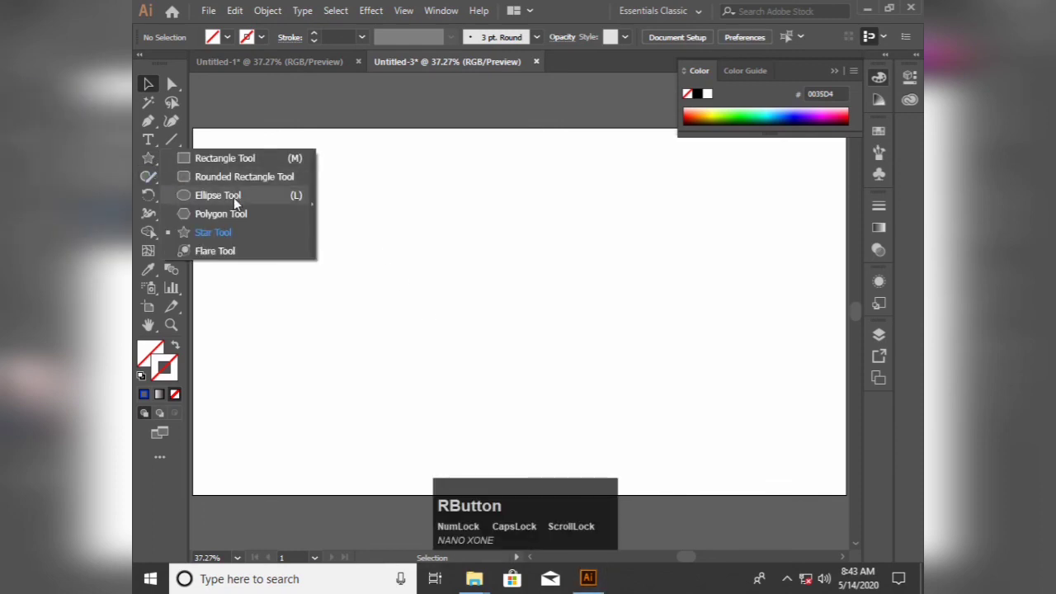
{"action": "left_click", "coordinate": [354, 197]}
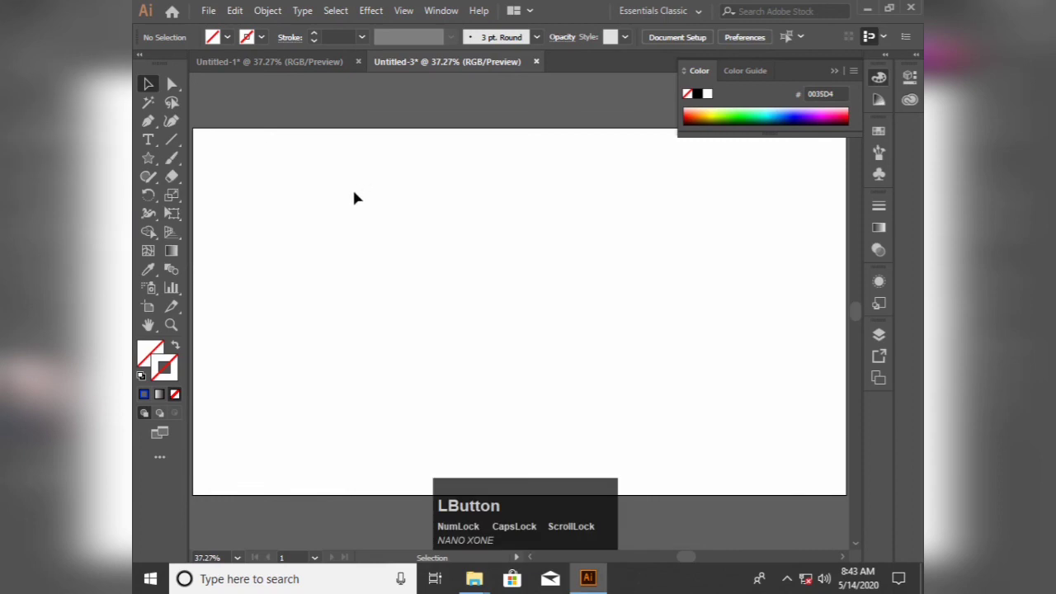